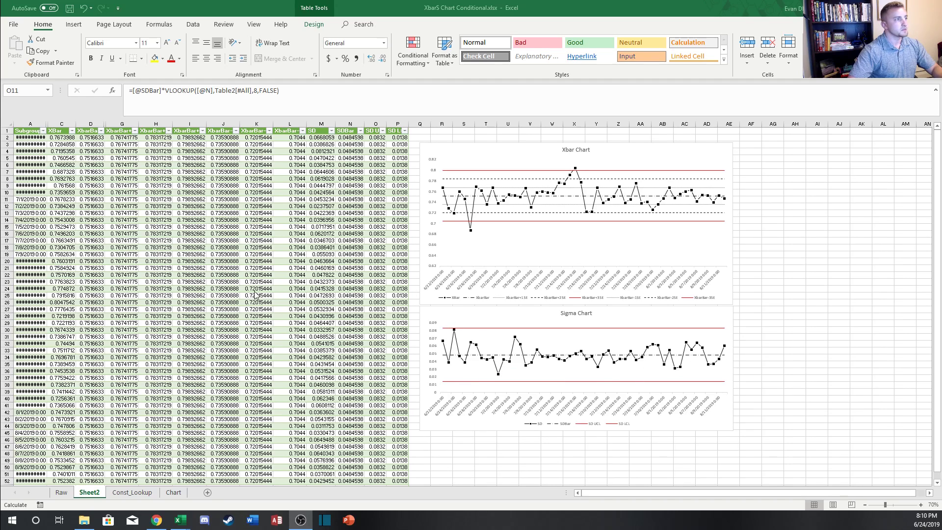
Step: Switch to the IMR Chart Conditional workbook and examine its I and MR charts and the data table on Sheet1
{"action": "left_click", "coordinate": [255, 309]}
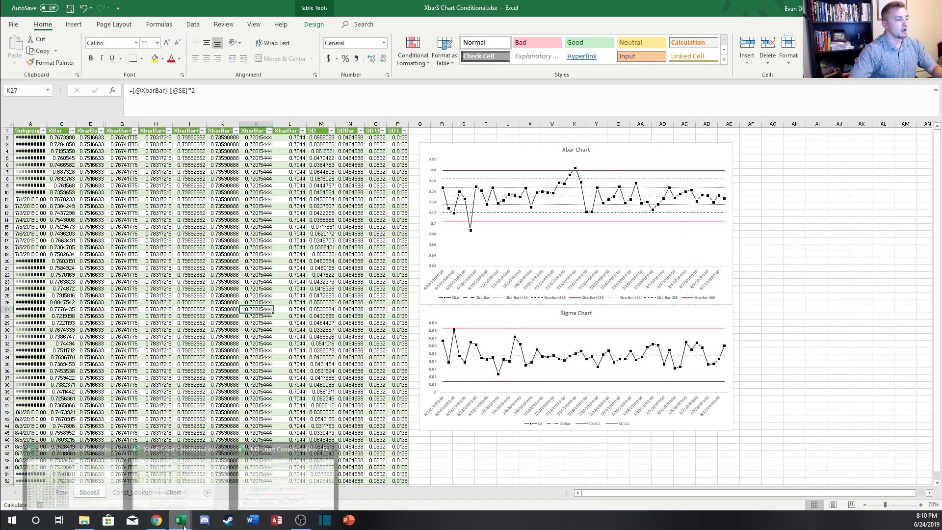
{"action": "left_click", "coordinate": [282, 491]}
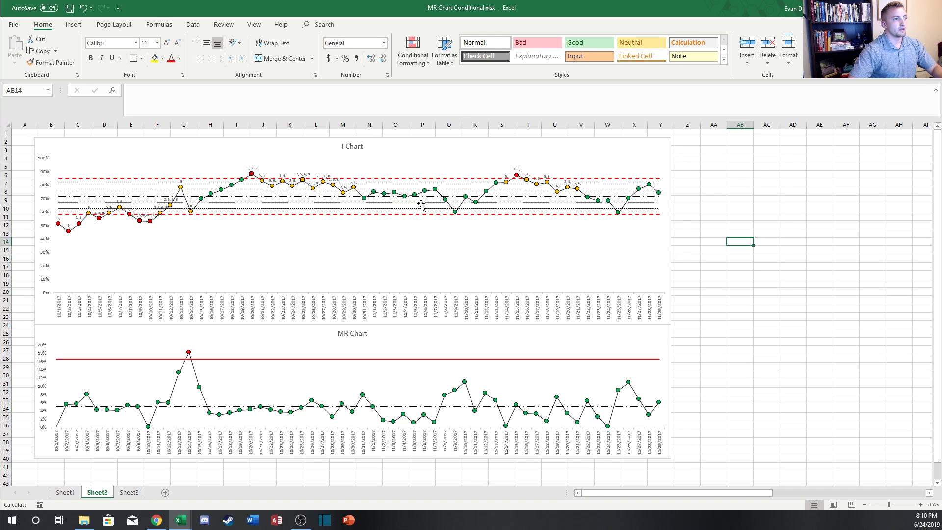
{"action": "left_click", "coordinate": [67, 156]}
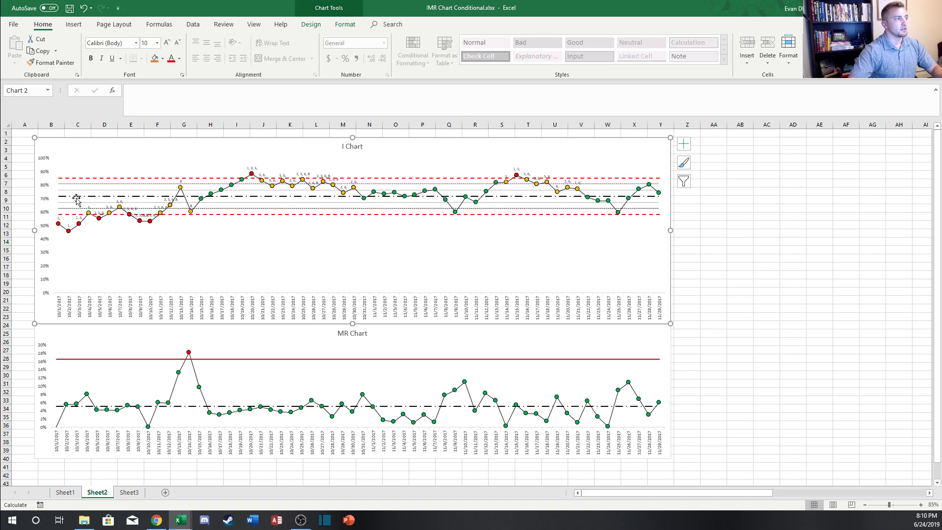
{"action": "left_click", "coordinate": [66, 492]}
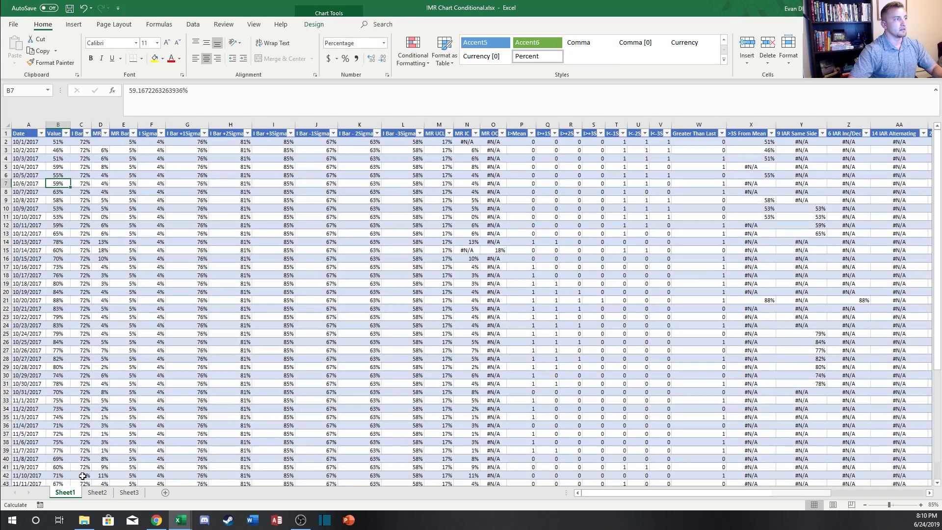
{"action": "left_click", "coordinate": [97, 492]}
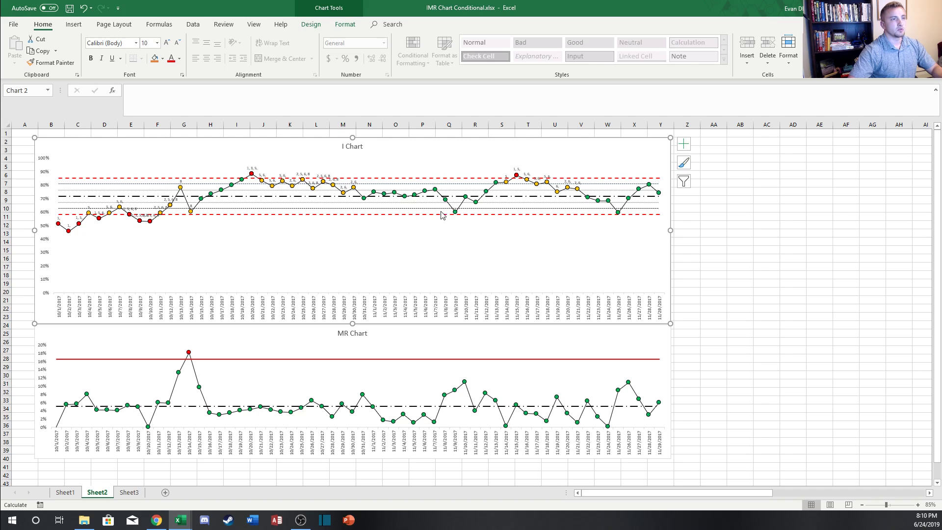
Step: Switch to the XbarR Chart Conditional workbook and examine the Group, X-Bar and sigma limit columns of the PowerQ_Tbl sheet
{"action": "mouse_move", "coordinate": [181, 520]}
{"action": "left_click", "coordinate": [200, 473]}
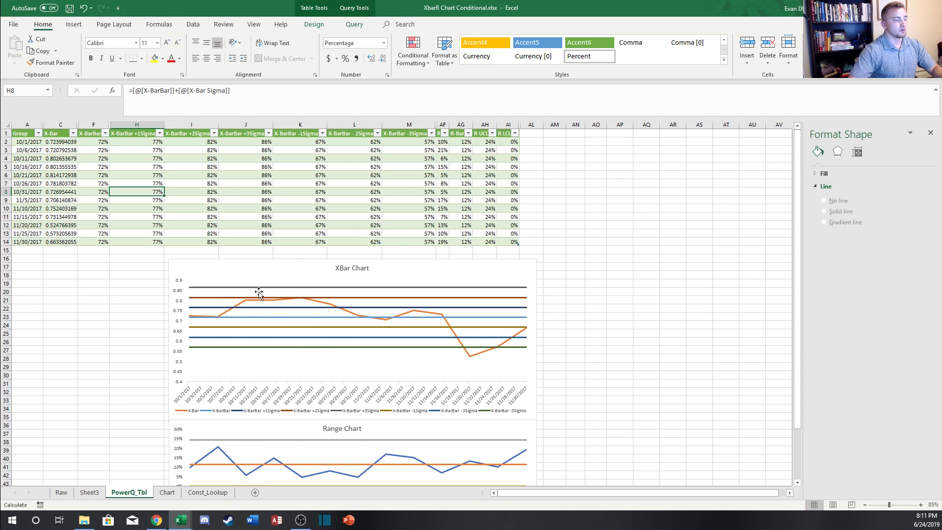
{"action": "left_click", "coordinate": [39, 151]}
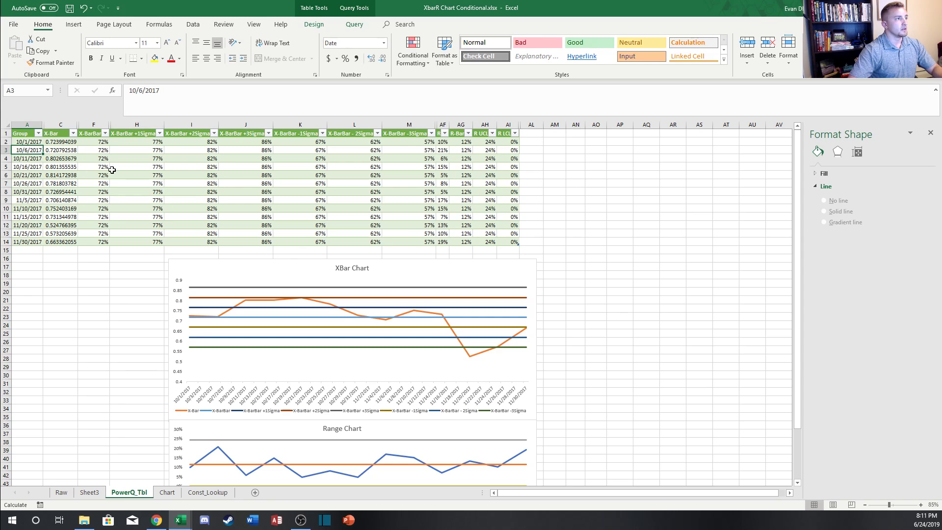
{"action": "left_click", "coordinate": [116, 167]}
{"action": "left_click_drag", "start_coordinate": [23, 134], "coordinate": [503, 241]}
{"action": "left_click", "coordinate": [354, 184]}
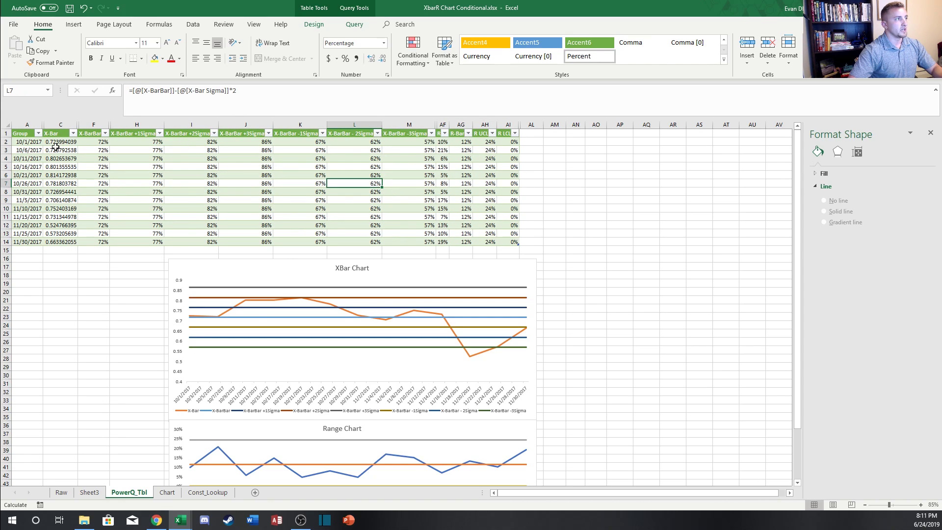
{"action": "left_click", "coordinate": [56, 142]}
{"action": "left_click", "coordinate": [86, 142]}
{"action": "left_click", "coordinate": [147, 142]}
{"action": "left_click", "coordinate": [57, 144]}
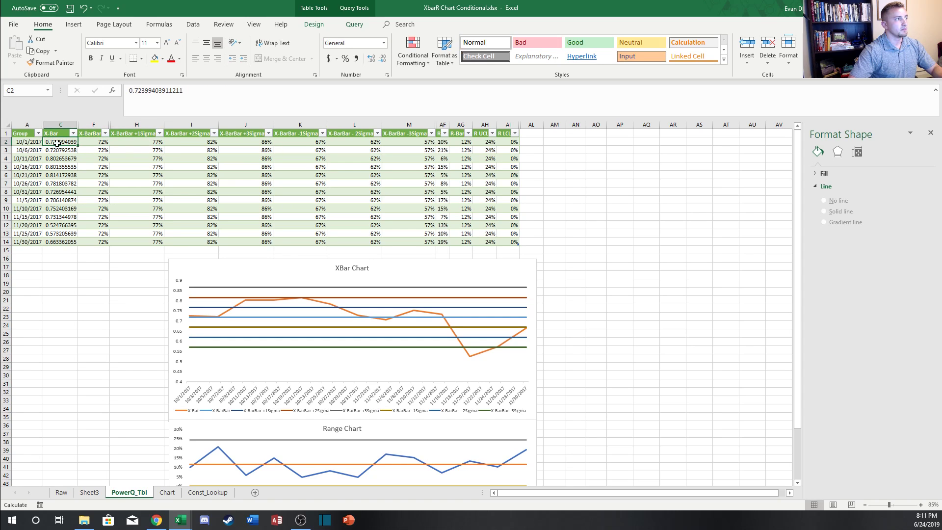
Step: Unhide the N column between Group and X-Bar to inspect the subgroup sizes, and undo the unhide
{"action": "left_click_drag", "start_coordinate": [27, 124], "coordinate": [60, 124]}
{"action": "right_click", "coordinate": [60, 125]}
{"action": "left_click", "coordinate": [74, 290]}
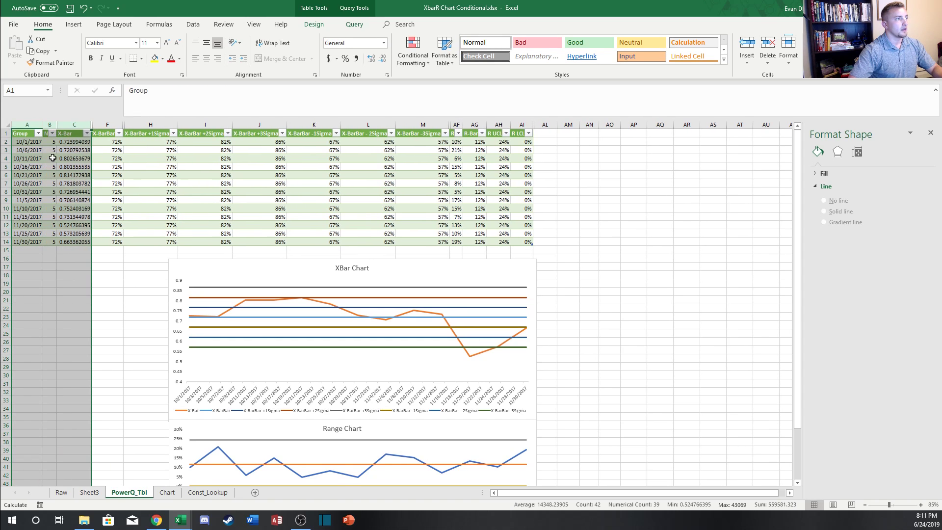
{"action": "left_click", "coordinate": [52, 134]}
{"action": "left_click", "coordinate": [52, 133]}
{"action": "key", "text": "ctrl+z"}
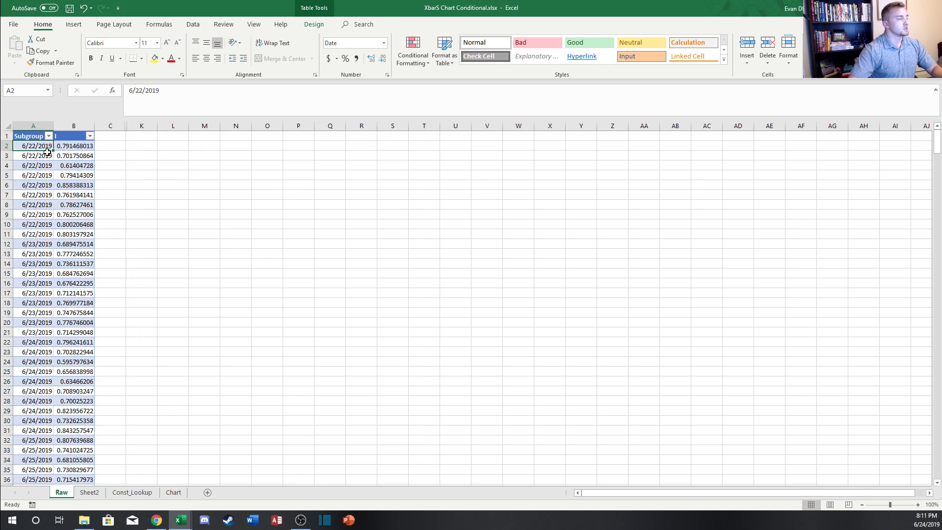
Step: On the Raw sheet of the XbarS Chart Conditional workbook, inspect the 6/22/2019 subgroup rows and unhide columns D through J
{"action": "left_click_drag", "start_coordinate": [42, 146], "coordinate": [71, 236]}
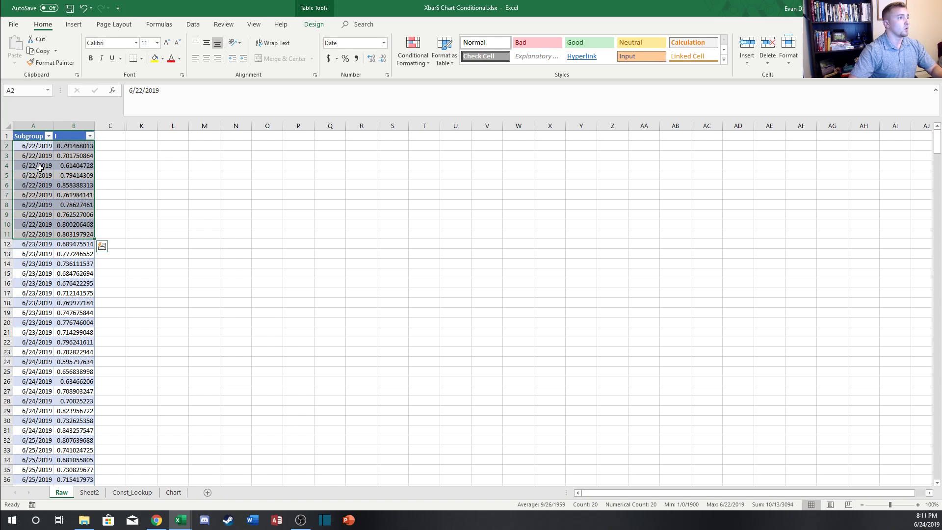
{"action": "left_click_drag", "start_coordinate": [32, 138], "coordinate": [70, 236]}
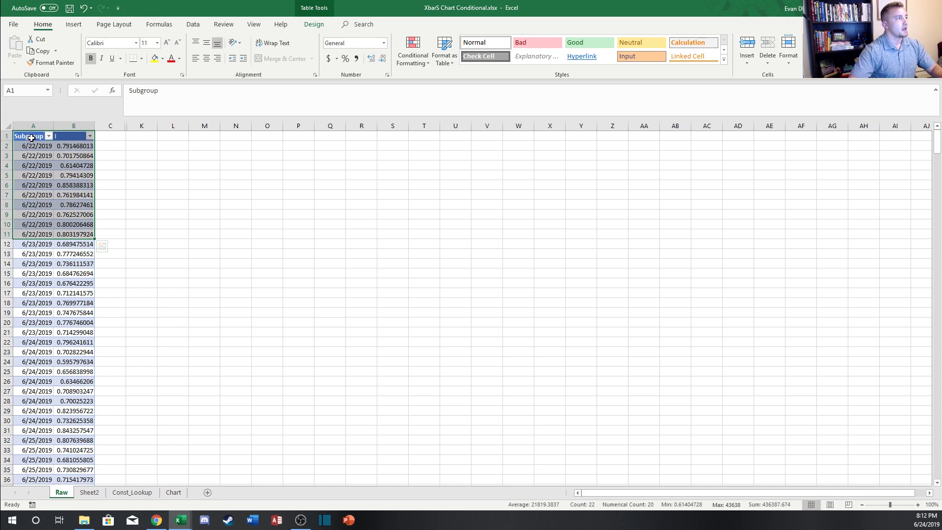
{"action": "left_click_drag", "start_coordinate": [32, 147], "coordinate": [141, 127]}
{"action": "left_click", "coordinate": [145, 193]}
{"action": "right_click", "coordinate": [141, 127]}
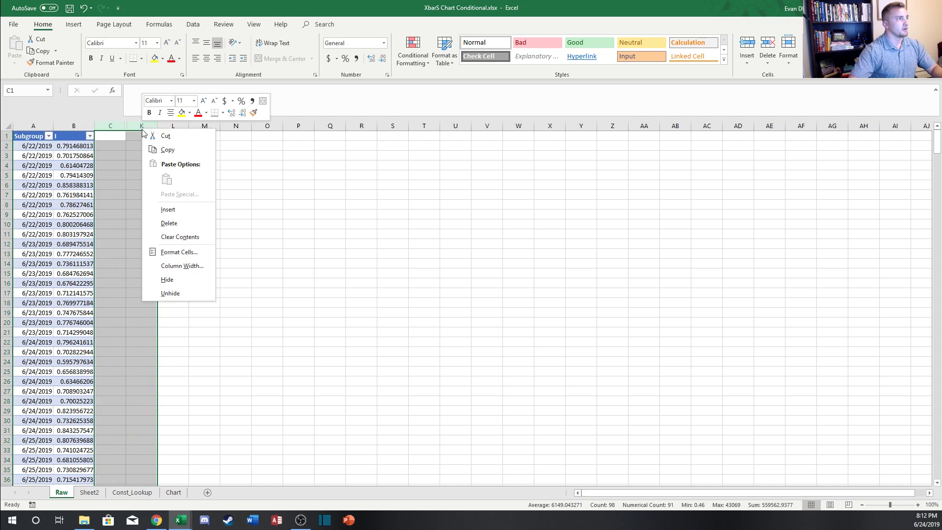
{"action": "left_click", "coordinate": [179, 293]}
{"action": "left_click", "coordinate": [301, 234]}
Step: Compare the X1 to X5 column layout of the wide table with the stacked Subgroup and I rows
{"action": "left_click_drag", "start_coordinate": [196, 145], "coordinate": [372, 256]}
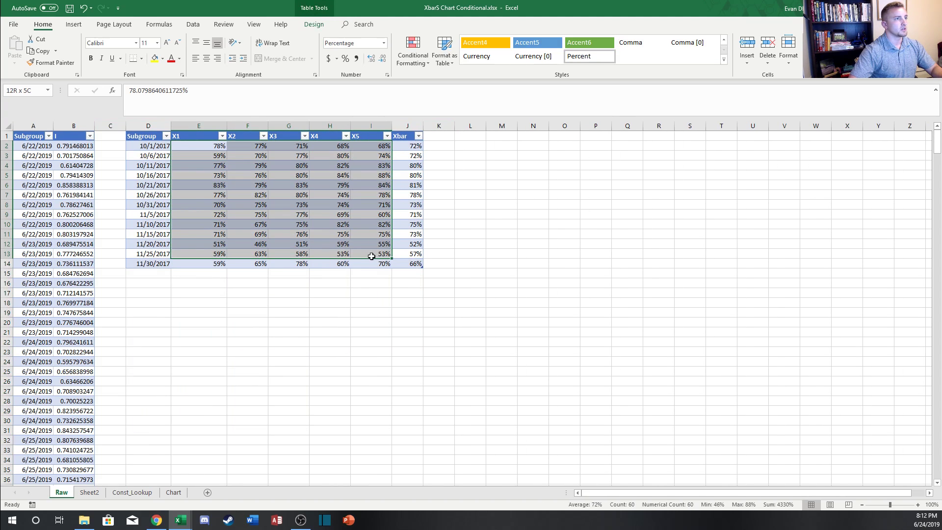
{"action": "left_click", "coordinate": [246, 164]}
{"action": "left_click", "coordinate": [194, 138]}
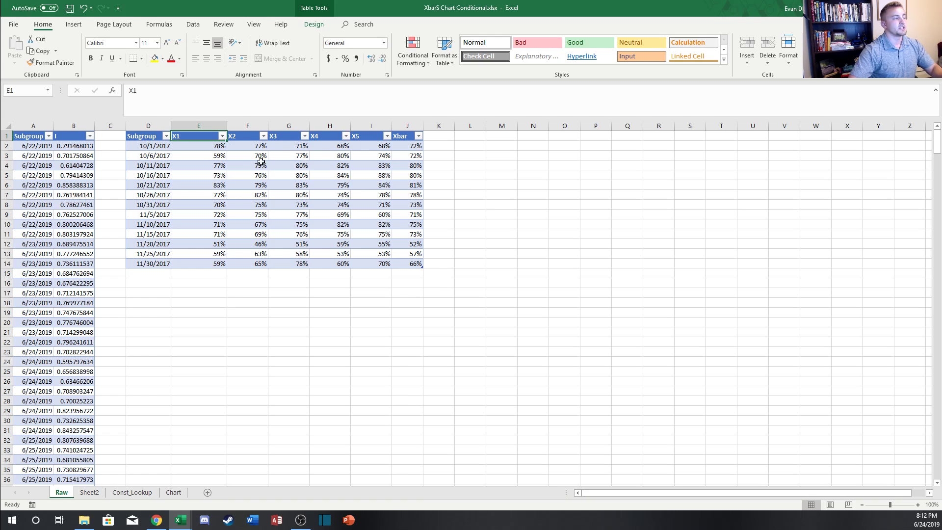
{"action": "left_click_drag", "start_coordinate": [204, 127], "coordinate": [367, 129]}
{"action": "left_click", "coordinate": [357, 154]}
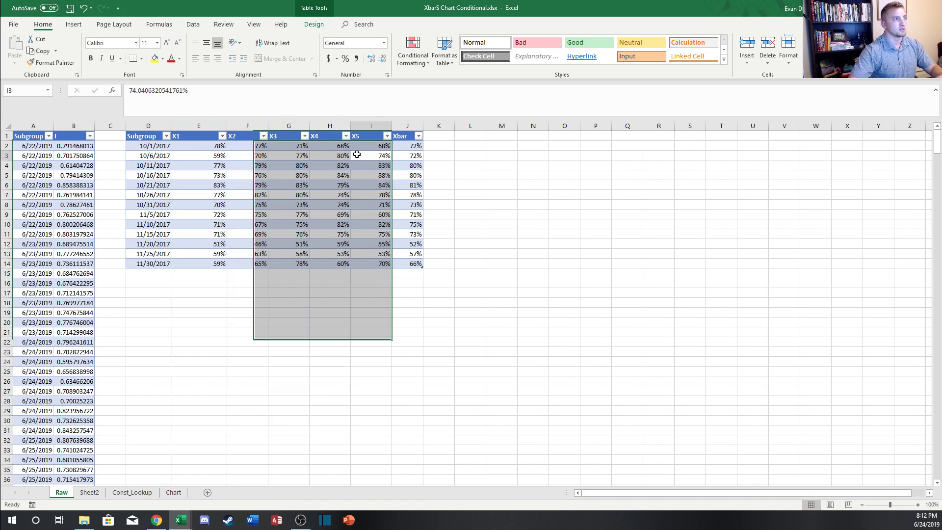
{"action": "left_click", "coordinate": [193, 136]}
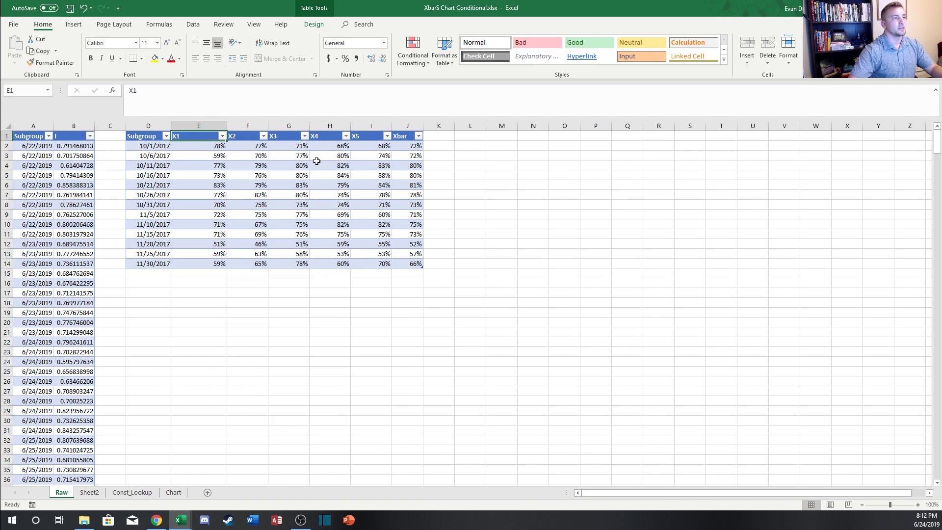
{"action": "left_click_drag", "start_coordinate": [24, 149], "coordinate": [93, 267]}
{"action": "left_click", "coordinate": [148, 321]}
{"action": "left_click_drag", "start_coordinate": [32, 150], "coordinate": [53, 239]}
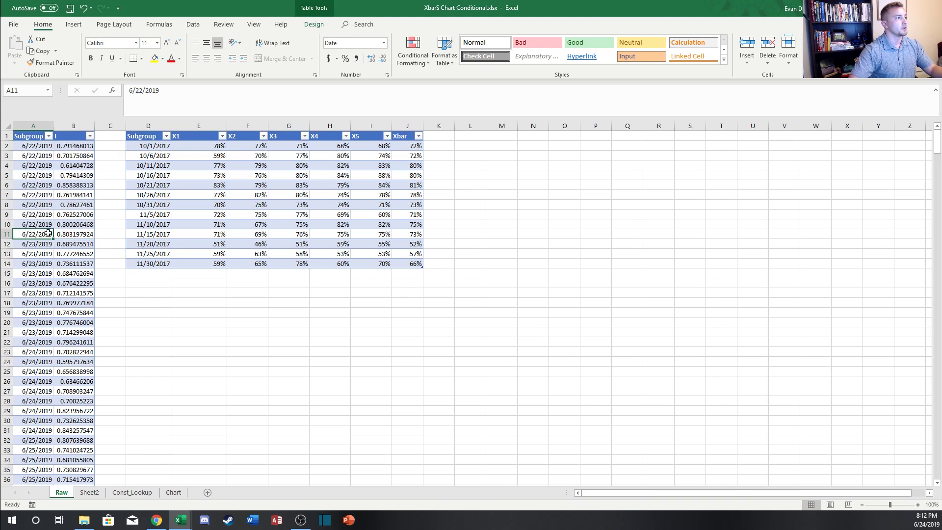
Step: Hide columns D through J on the Raw sheet
{"action": "left_click_drag", "start_coordinate": [148, 126], "coordinate": [407, 126]}
{"action": "right_click", "coordinate": [408, 126]}
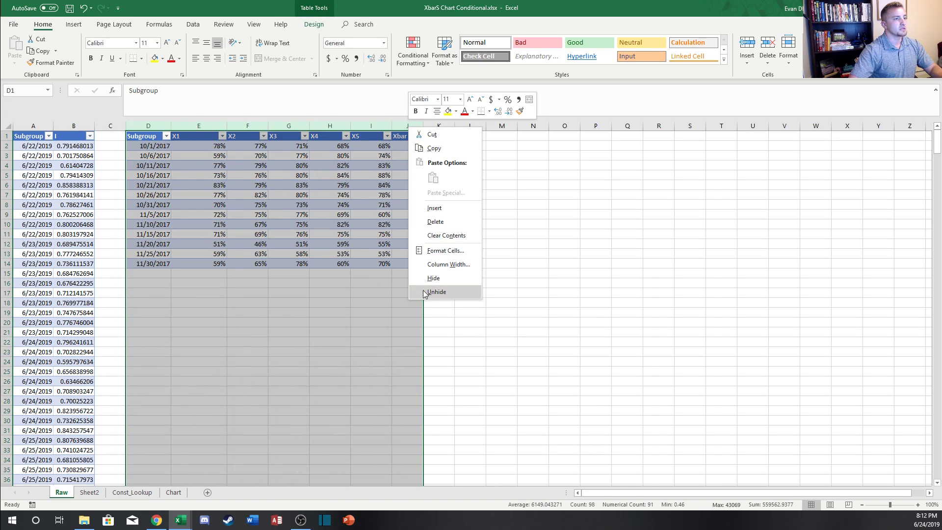
{"action": "left_click", "coordinate": [425, 278]}
Step: Select the whole Subgroup and I table on the Raw sheet and load it into Power Query as a table query
{"action": "key", "text": "ctrl+Home"}
{"action": "key", "text": "shift+Right"}
{"action": "key", "text": "ctrl+shift+Down"}
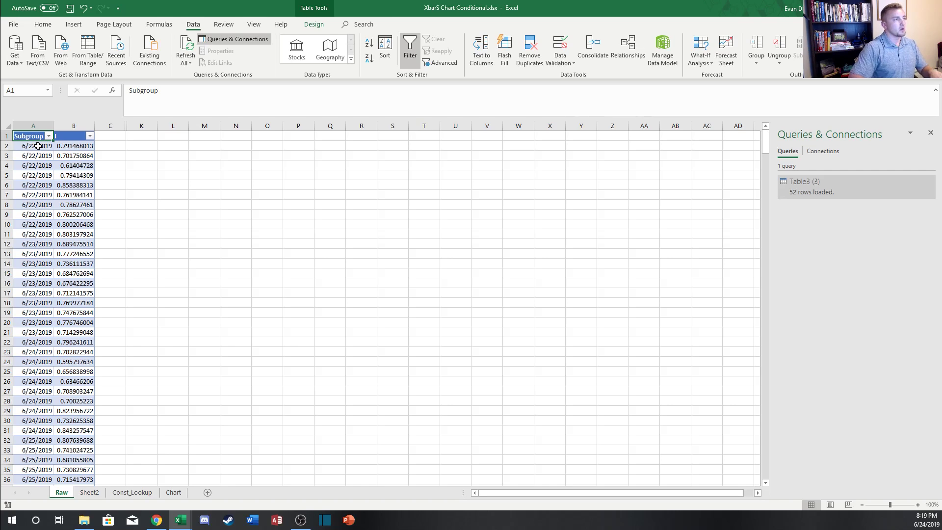
{"action": "key", "text": "ctrl+shift+Right"}
{"action": "key", "text": "ctrl+shift+Down"}
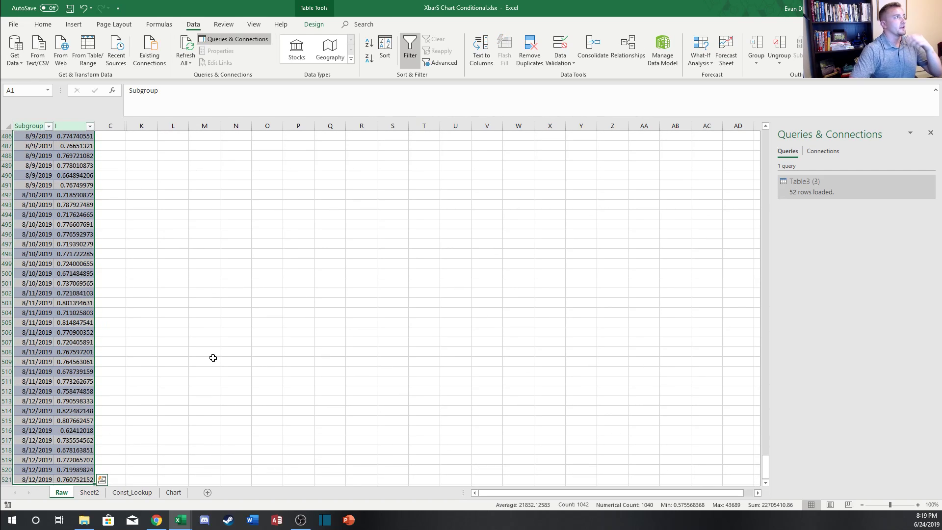
{"action": "key", "text": "ctrl+BackSpace"}
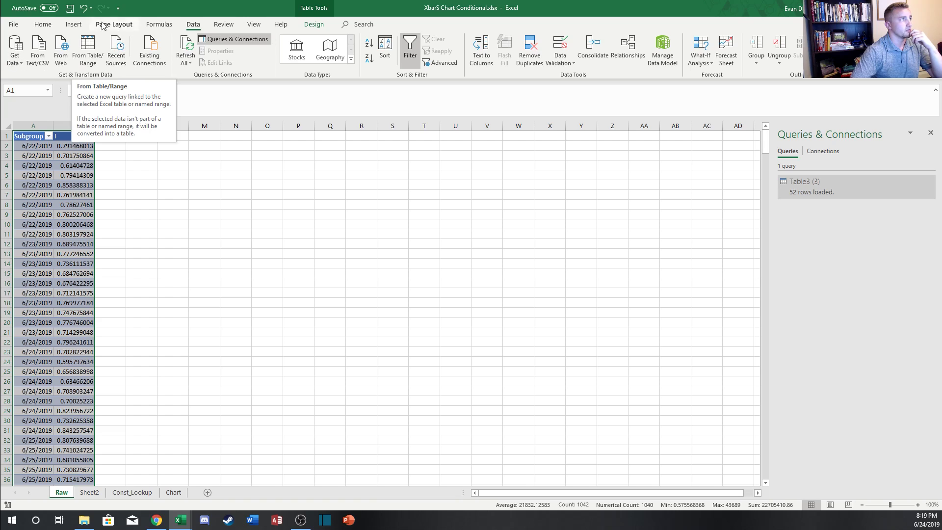
{"action": "left_click", "coordinate": [97, 55]}
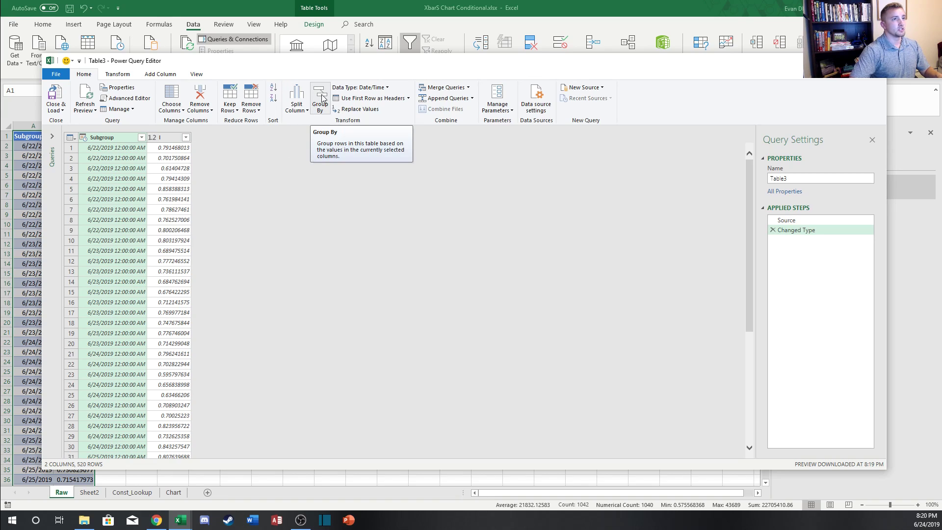
Step: Start an advanced Group By on the query, using Subgroup as the grouping column
{"action": "left_click_drag", "start_coordinate": [174, 61], "coordinate": [161, 44]}
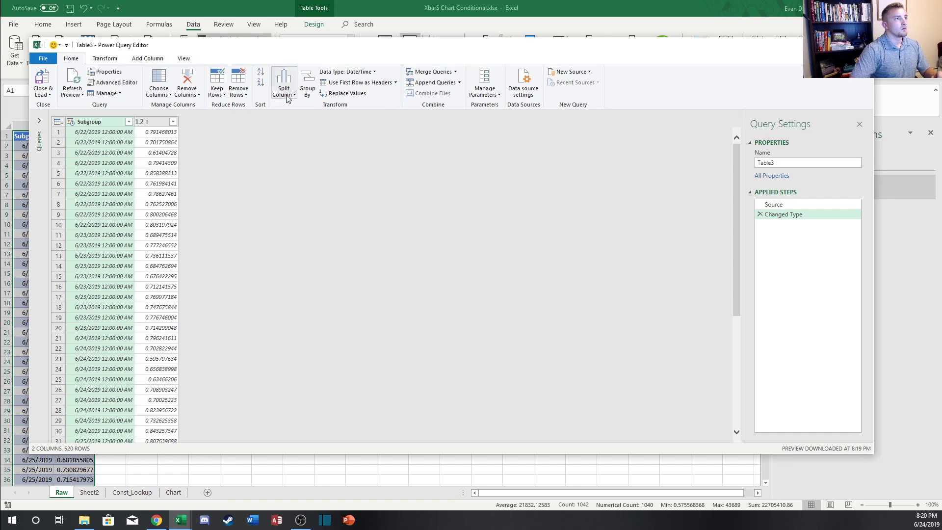
{"action": "left_click", "coordinate": [307, 86]}
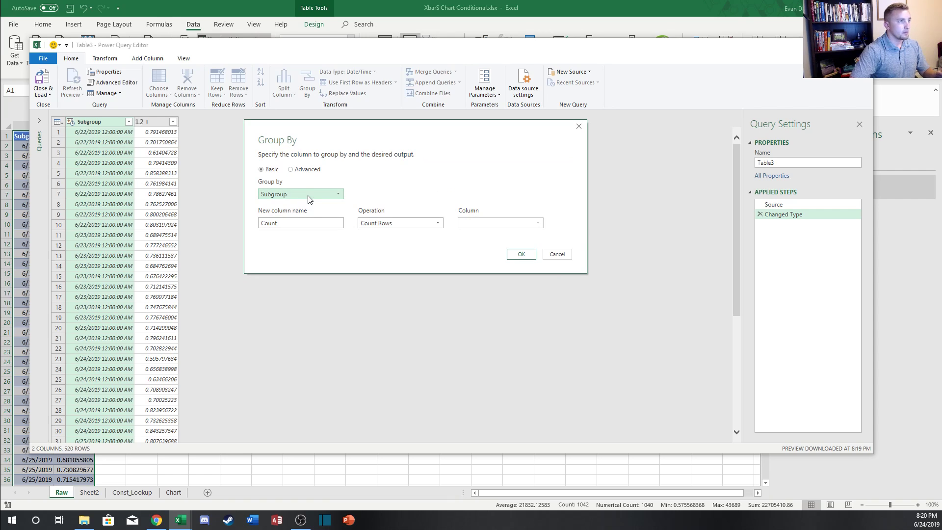
{"action": "left_click", "coordinate": [290, 169]}
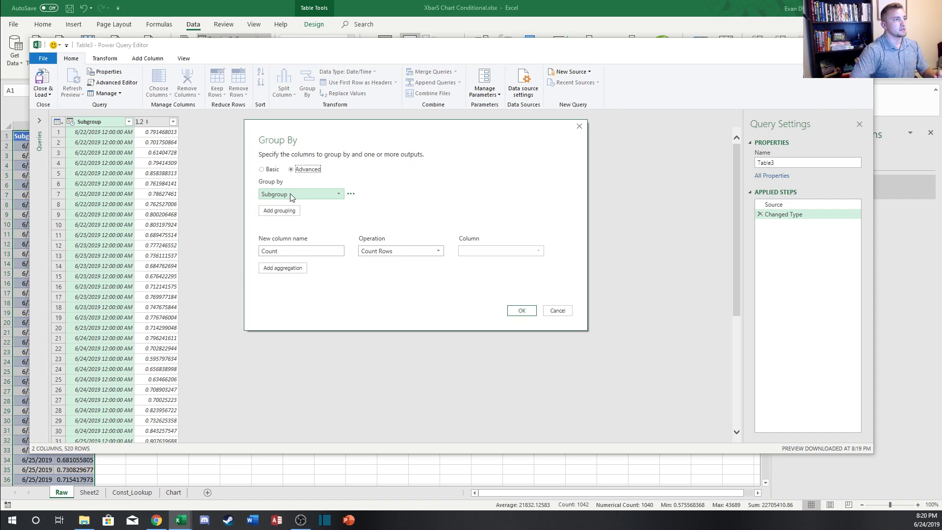
{"action": "left_click", "coordinate": [291, 193]}
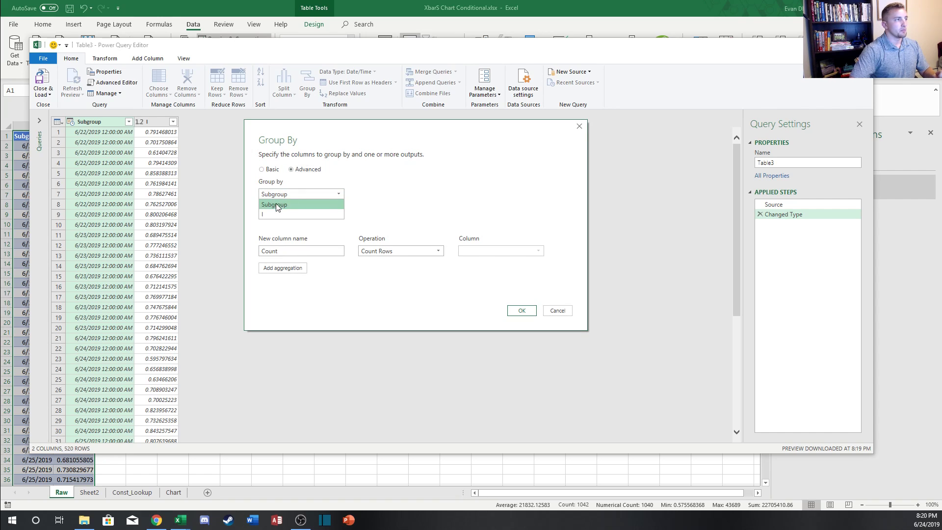
{"action": "left_click", "coordinate": [333, 194]}
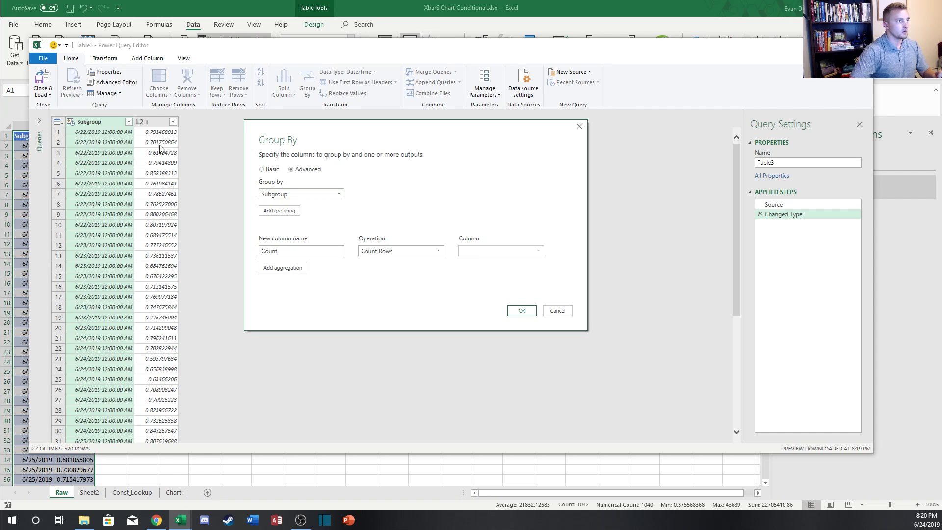
Step: Name the first aggregation column N and have it count rows
{"action": "double_click", "coordinate": [305, 251]}
{"action": "type", "text": "N"}
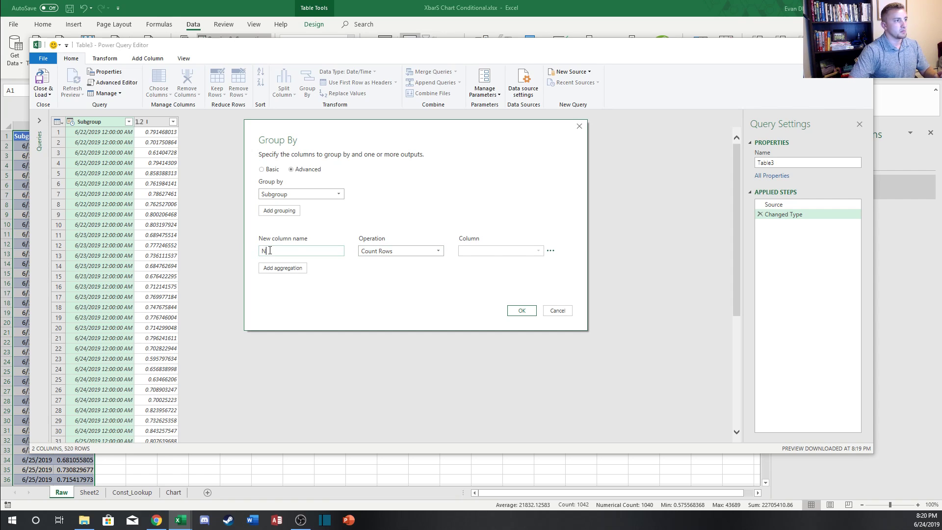
{"action": "left_click", "coordinate": [385, 251]}
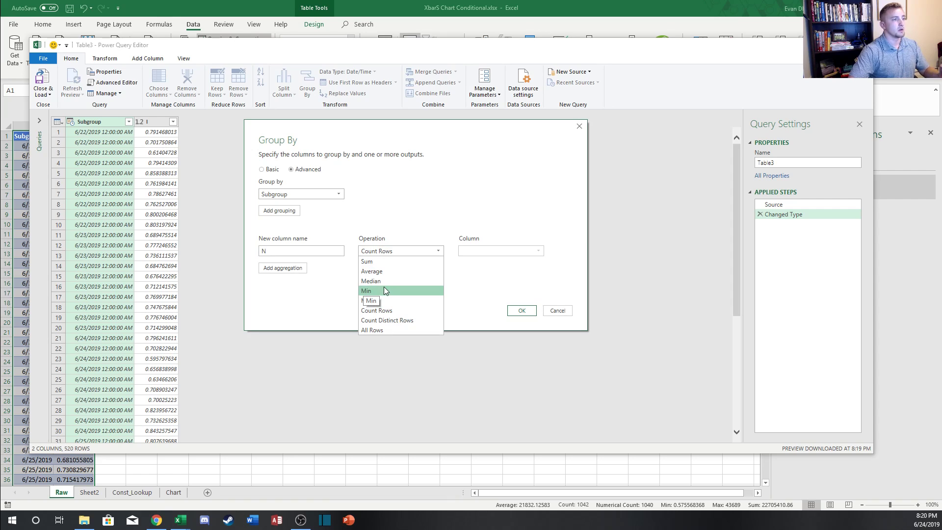
{"action": "left_click", "coordinate": [391, 312]}
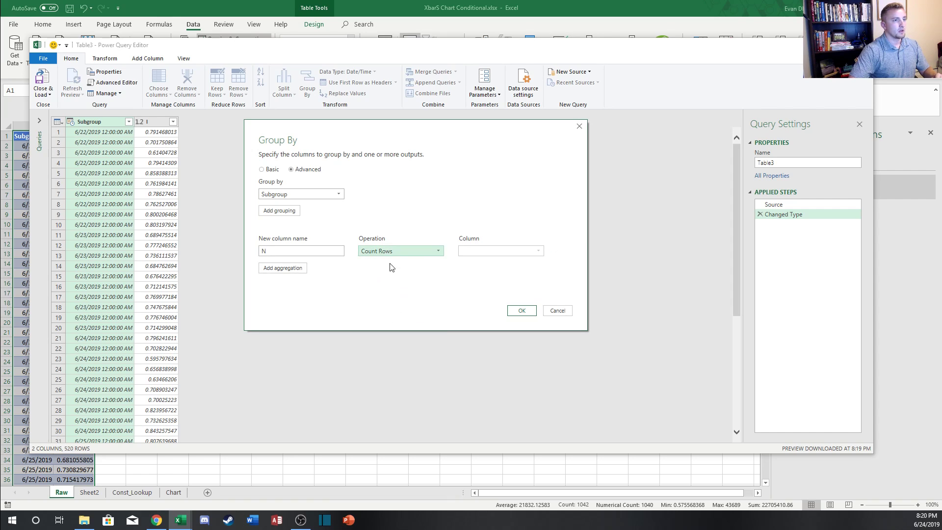
Step: Add a second aggregation named Xbar that takes the average of column I
{"action": "left_click", "coordinate": [297, 268]}
{"action": "left_click", "coordinate": [293, 268]}
{"action": "type", "text": "Xbar"}
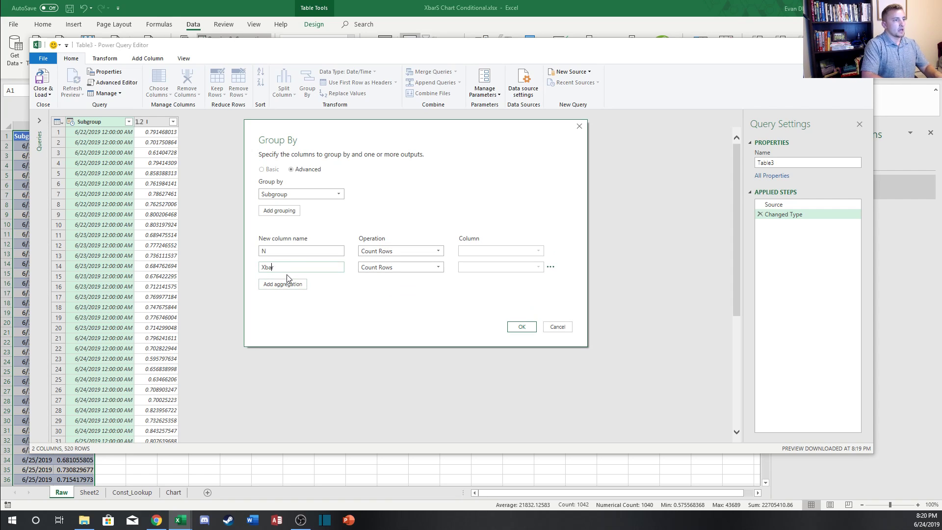
{"action": "left_click", "coordinate": [401, 267]}
{"action": "left_click", "coordinate": [388, 287]}
{"action": "left_click", "coordinate": [500, 267]}
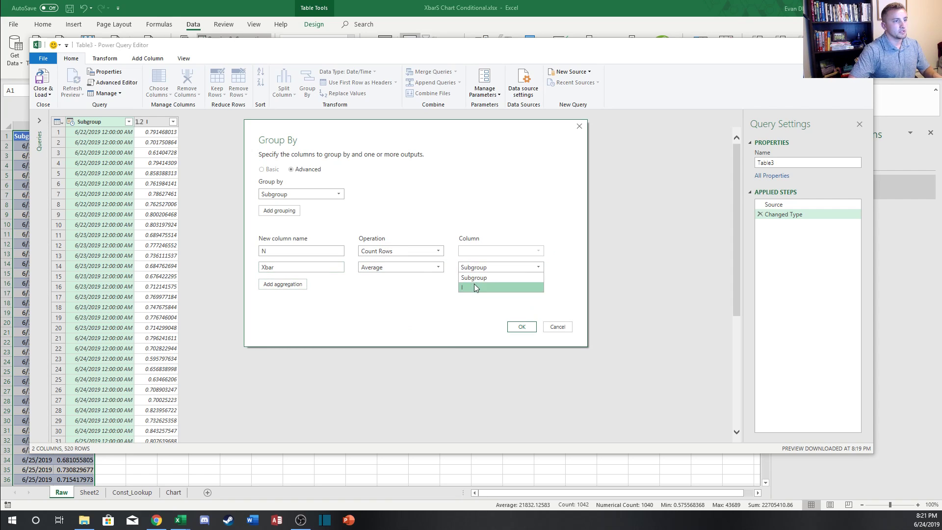
{"action": "left_click", "coordinate": [476, 288]}
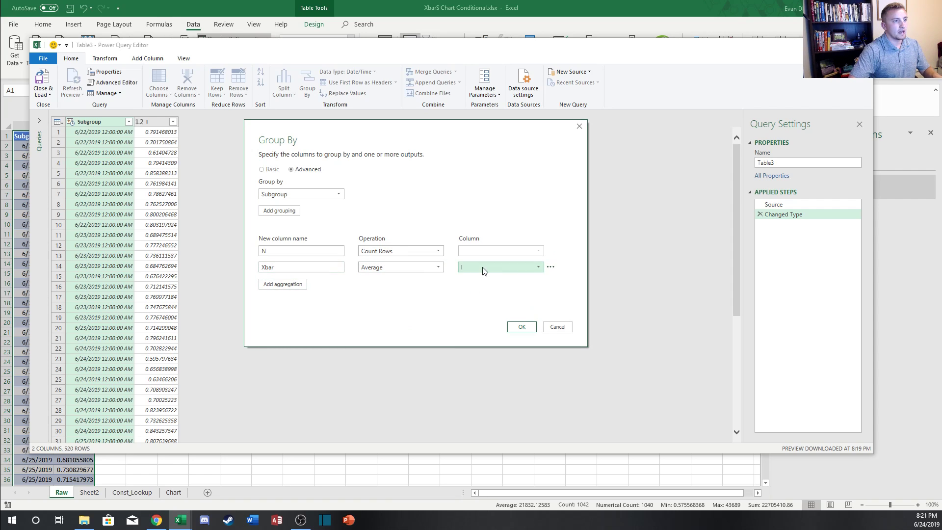
Step: Add a third aggregation named SD that averages column I, and apply the grouping
{"action": "left_click", "coordinate": [284, 286]}
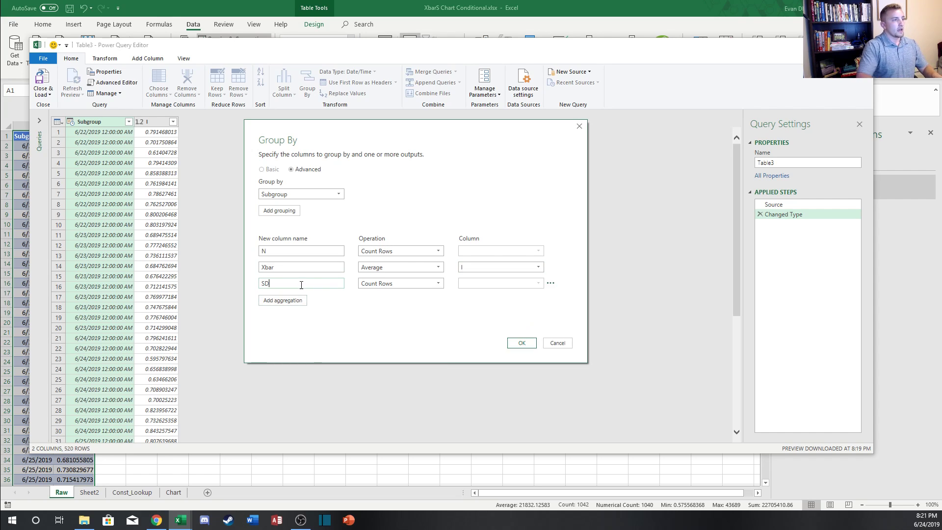
{"action": "left_click", "coordinate": [401, 283]}
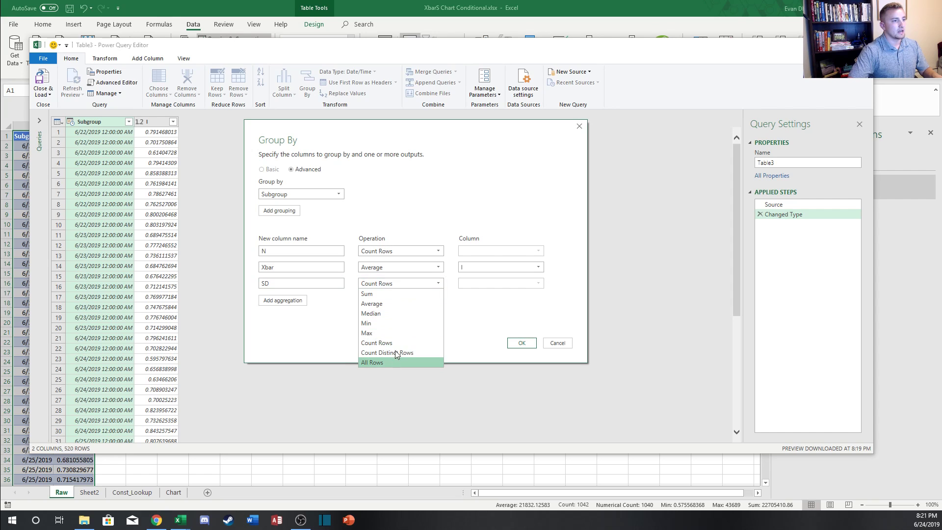
{"action": "left_click", "coordinate": [403, 286]}
{"action": "left_click", "coordinate": [403, 285]}
{"action": "left_click", "coordinate": [396, 302]}
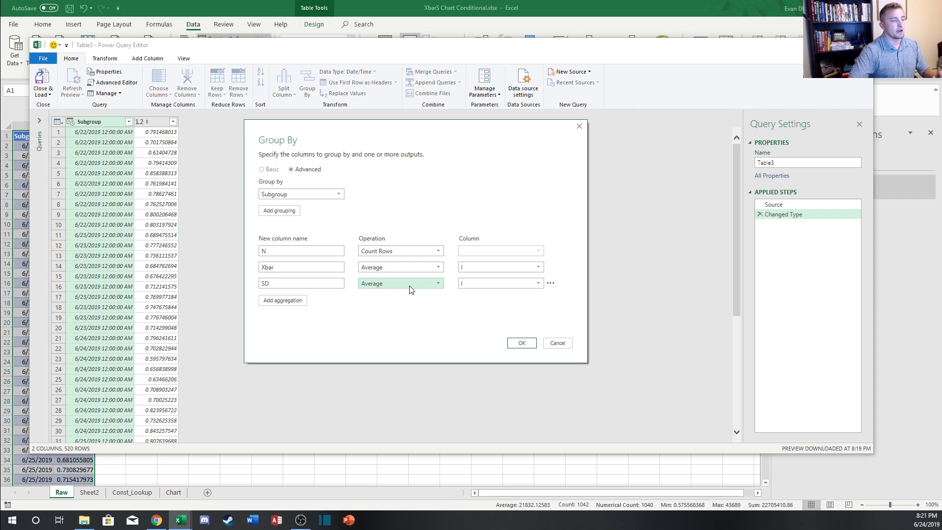
{"action": "left_click", "coordinate": [523, 343]}
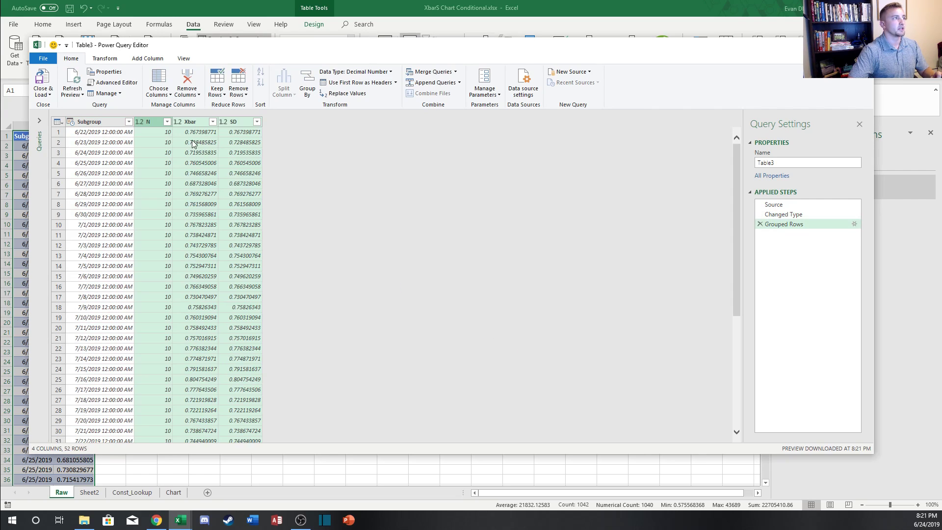
Step: Edit the query's code so the SD aggregation calls List.StandDeviation instead of List.Average, and apply the edit
{"action": "left_click", "coordinate": [121, 86]}
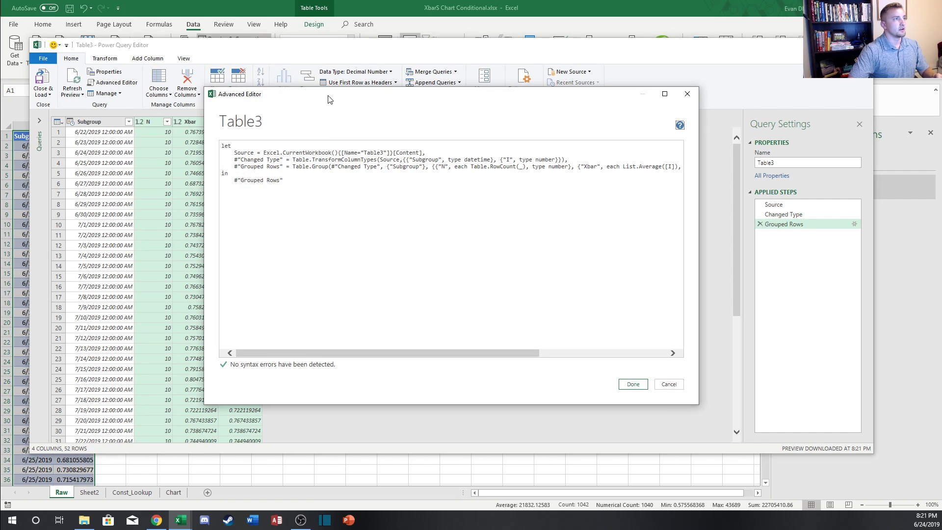
{"action": "left_click_drag", "start_coordinate": [328, 99], "coordinate": [319, 120]}
{"action": "left_click_drag", "start_coordinate": [370, 210], "coordinate": [188, 152]}
{"action": "left_click", "coordinate": [287, 203]}
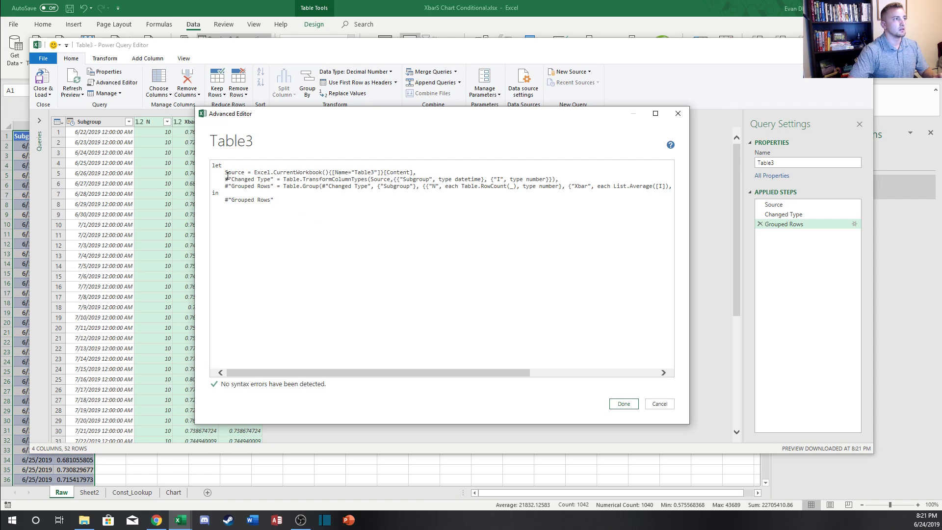
{"action": "left_click_drag", "start_coordinate": [336, 373], "coordinate": [530, 373]}
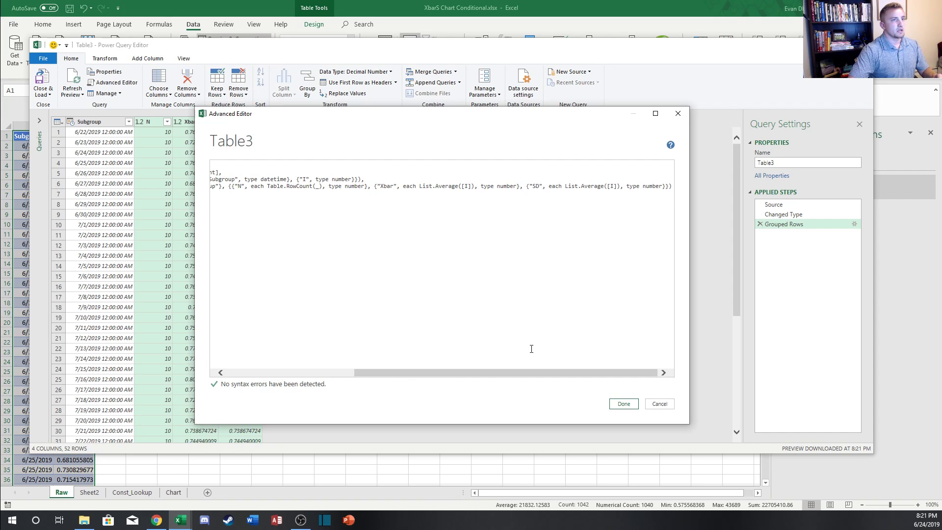
{"action": "double_click", "coordinate": [595, 186]}
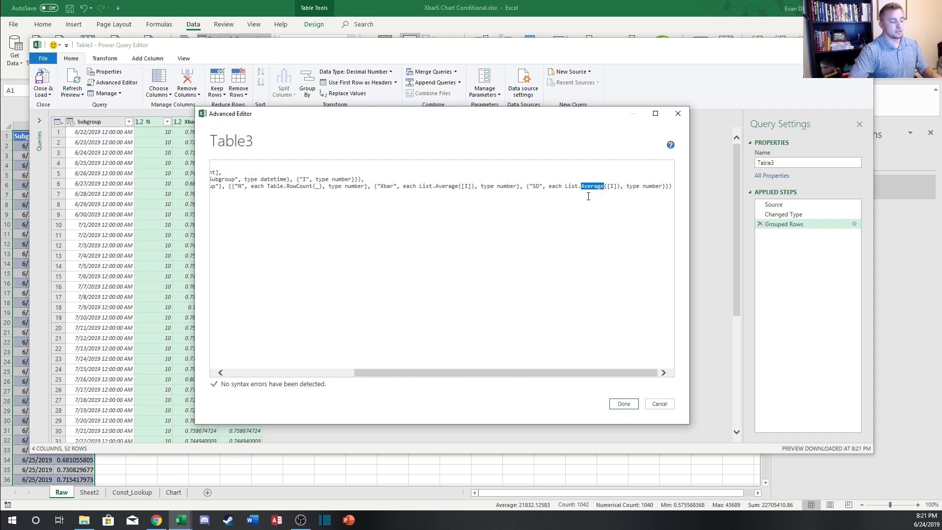
{"action": "type", "text": "Stand"}
{"action": "type", "text": "Devi"}
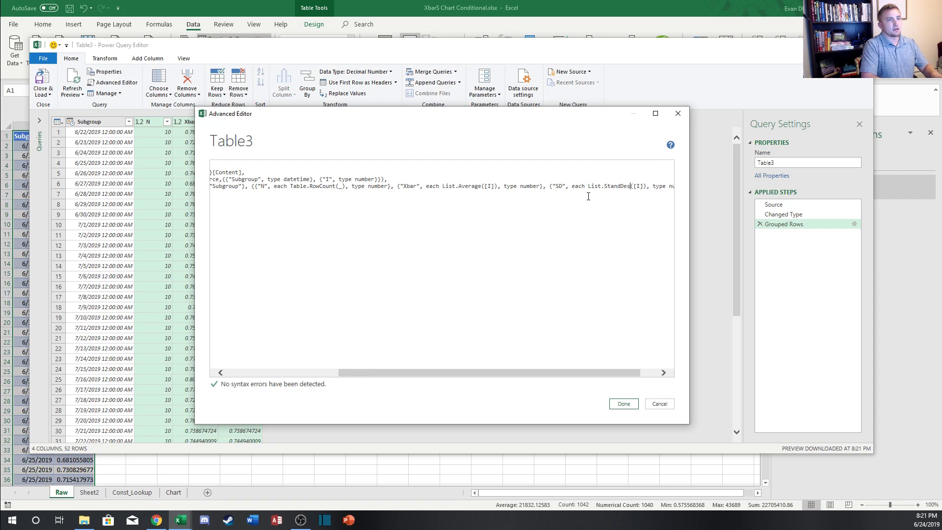
{"action": "type", "text": "ation"}
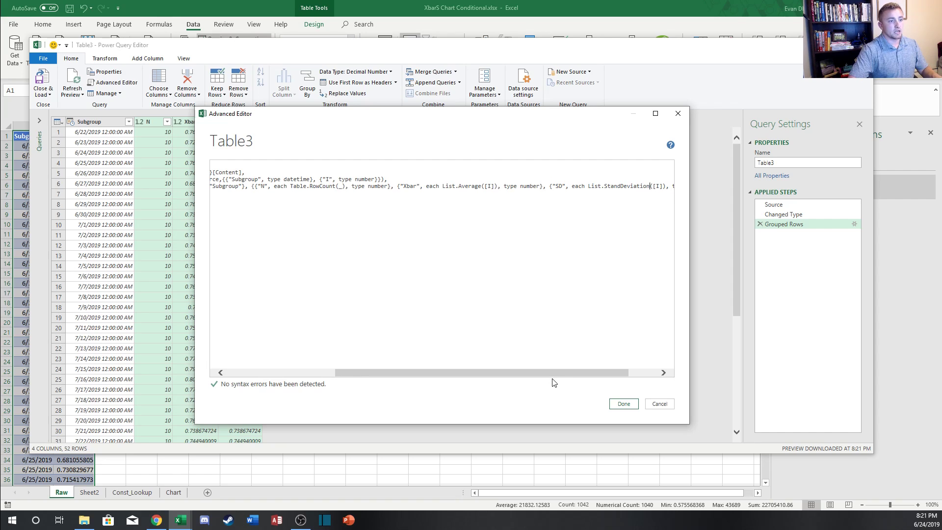
{"action": "left_click_drag", "start_coordinate": [552, 373], "coordinate": [577, 373]}
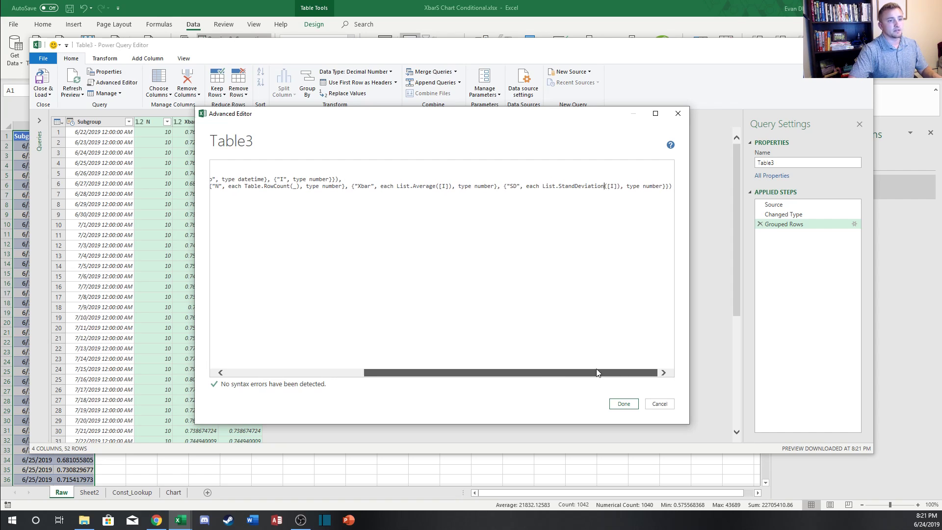
{"action": "left_click", "coordinate": [618, 186]}
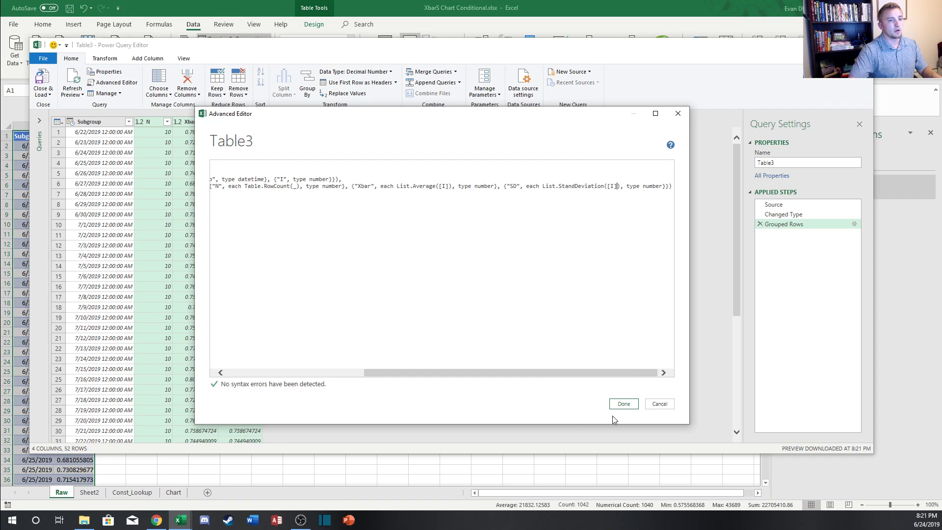
{"action": "left_click", "coordinate": [624, 404]}
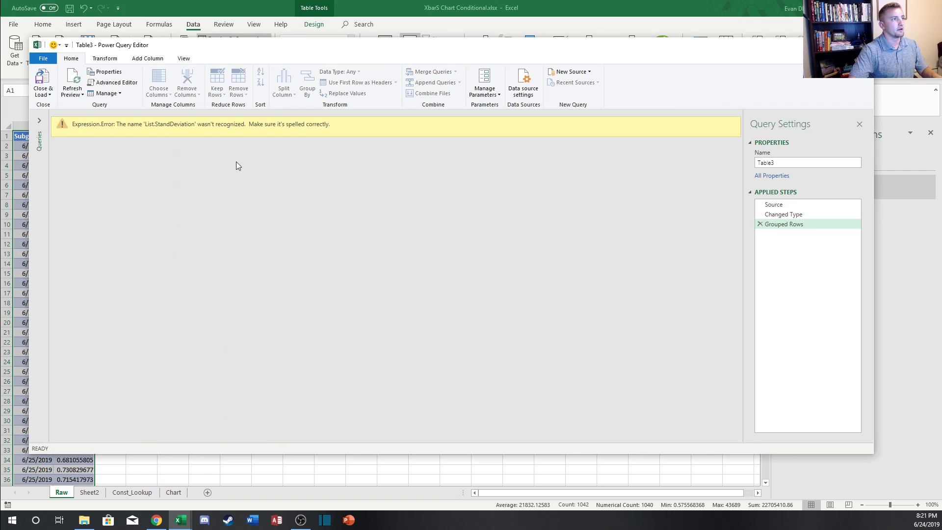
Step: Correct the SD aggregation's function name in the query code to List.StandardDeviation and apply it
{"action": "left_click", "coordinate": [117, 82]}
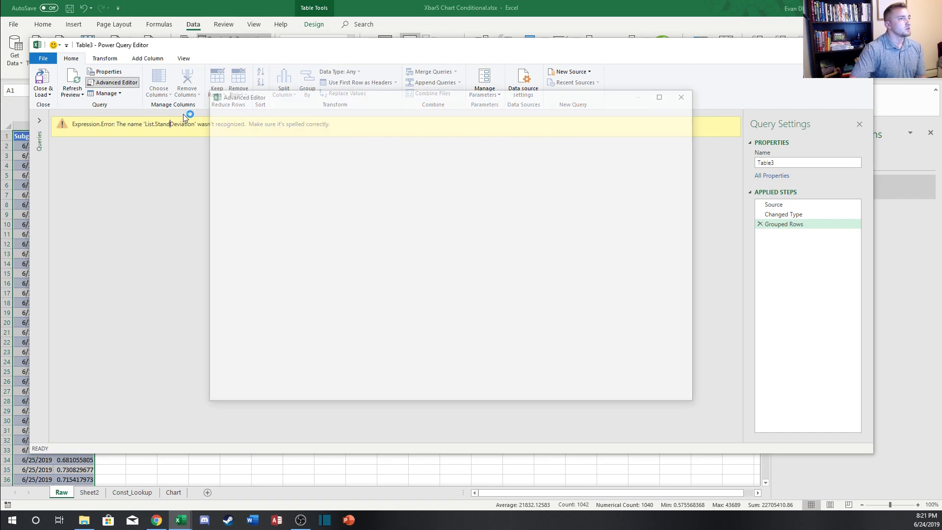
{"action": "left_click_drag", "start_coordinate": [398, 353], "coordinate": [647, 340]}
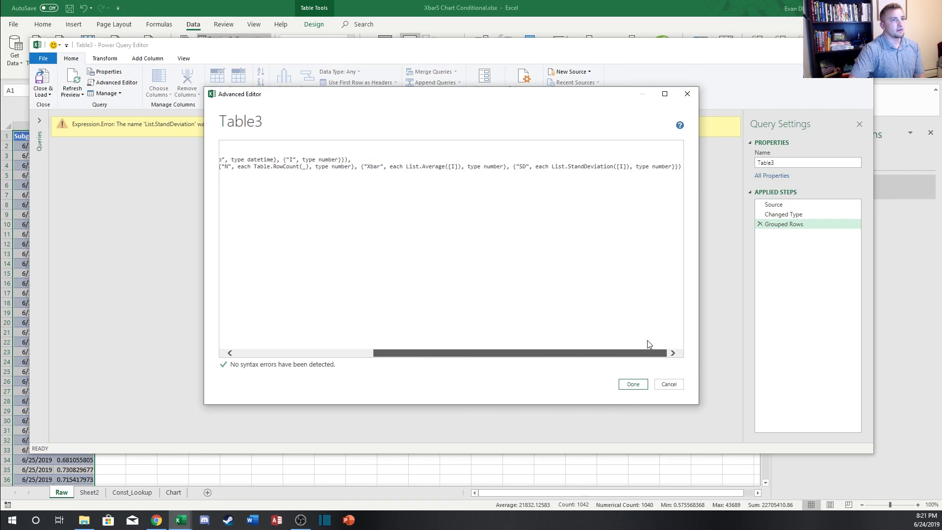
{"action": "left_click", "coordinate": [582, 167]}
{"action": "type", "text": "ard"}
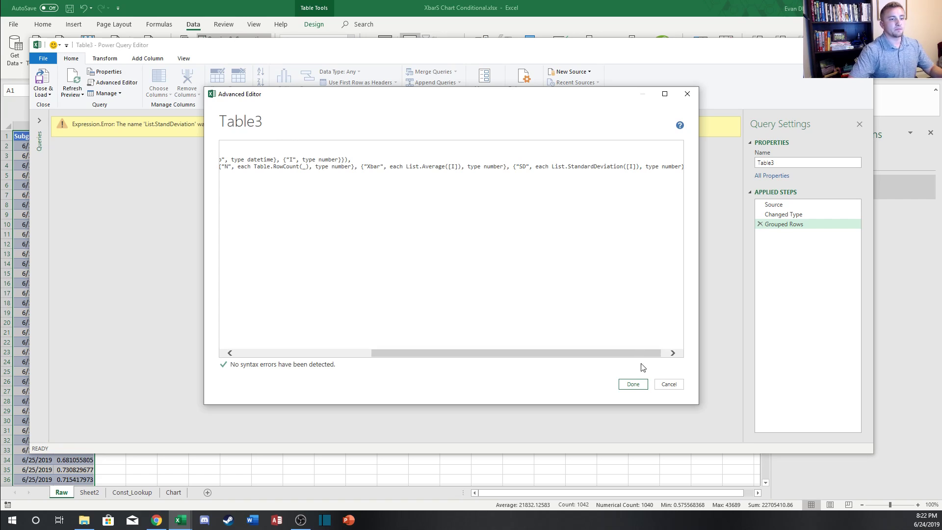
{"action": "left_click", "coordinate": [633, 384]}
Step: Inspect the SD, Xbar, N and Subgroup values in the first rows of the grouped query
{"action": "left_click", "coordinate": [244, 134]}
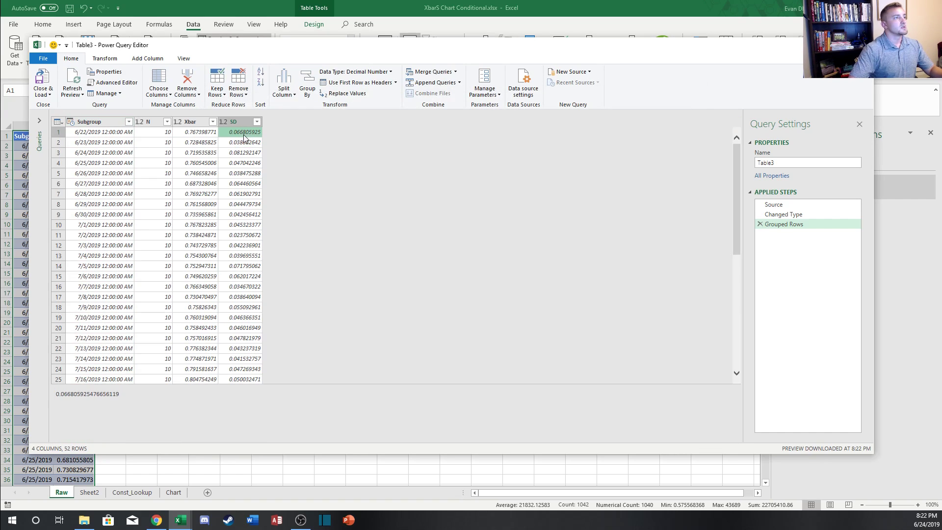
{"action": "left_click", "coordinate": [192, 134]}
{"action": "left_click", "coordinate": [165, 133]}
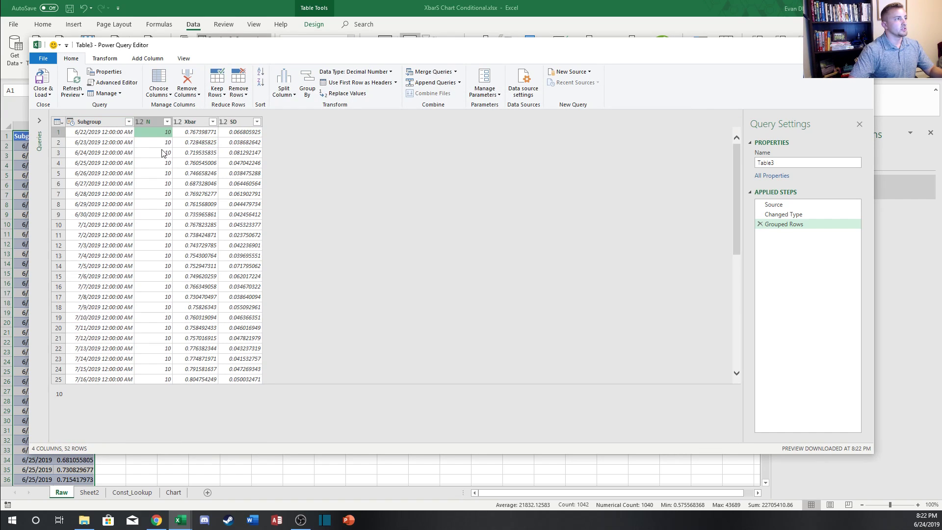
{"action": "left_click", "coordinate": [98, 145]}
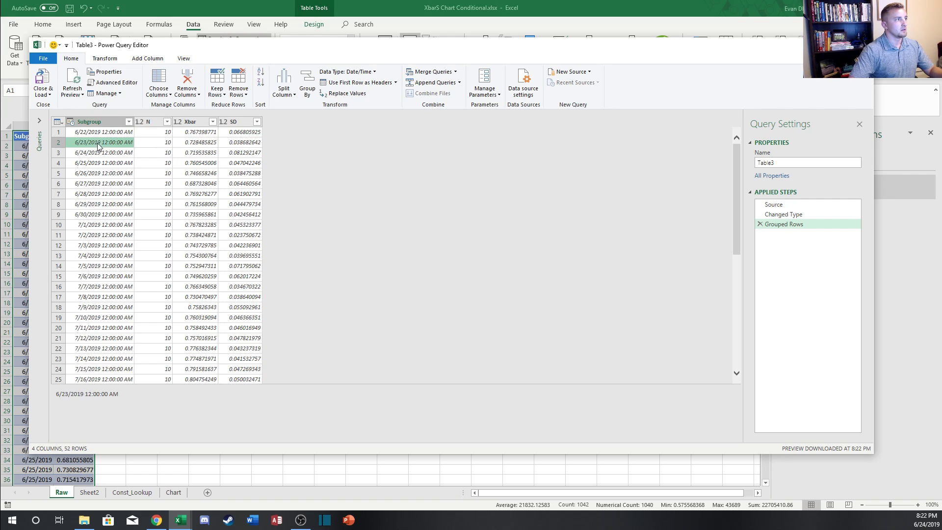
{"action": "left_click", "coordinate": [103, 134]}
{"action": "left_click", "coordinate": [186, 175]}
{"action": "left_click", "coordinate": [157, 135]}
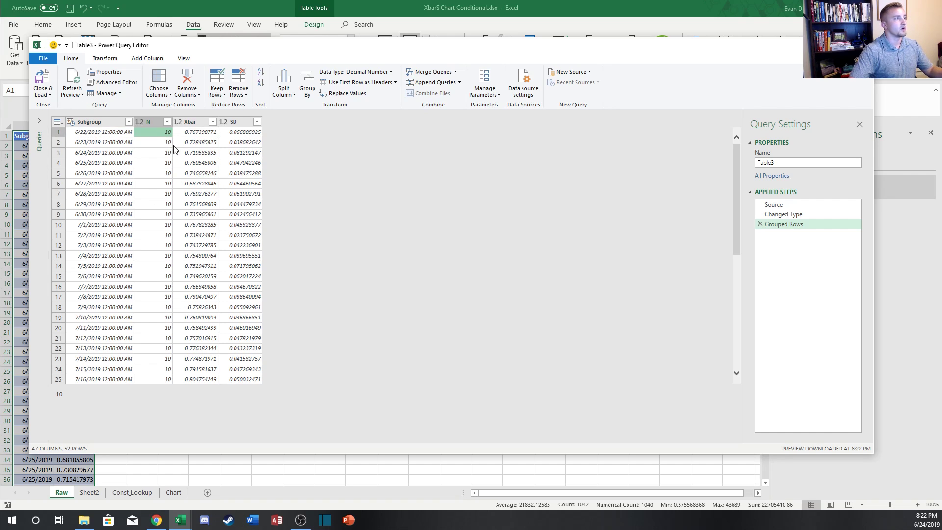
Step: Close the query and load the grouped results as a table on a new worksheet
{"action": "left_click", "coordinate": [44, 92]}
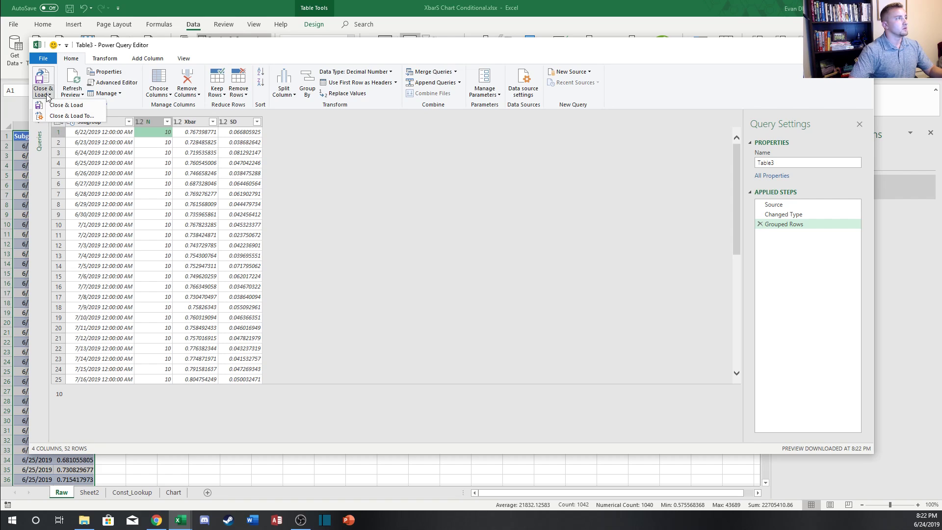
{"action": "left_click", "coordinate": [73, 116]}
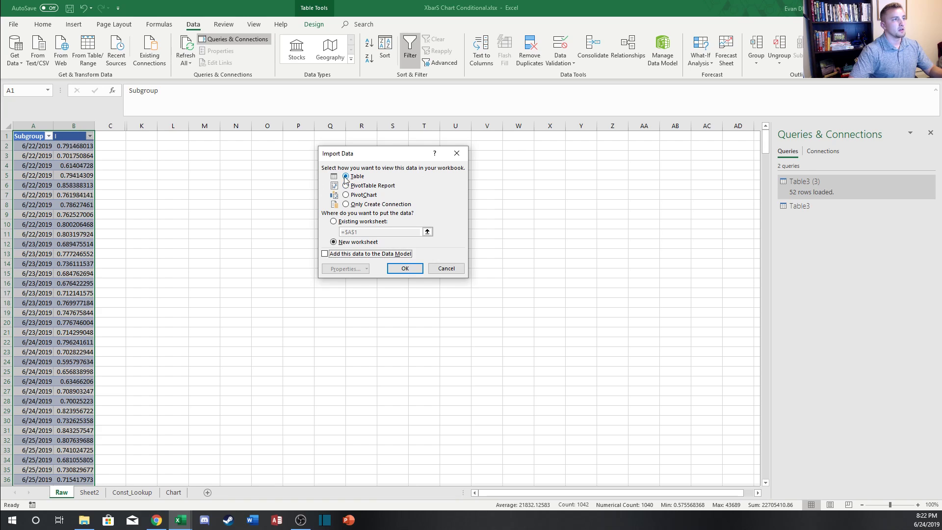
{"action": "left_click", "coordinate": [405, 268]}
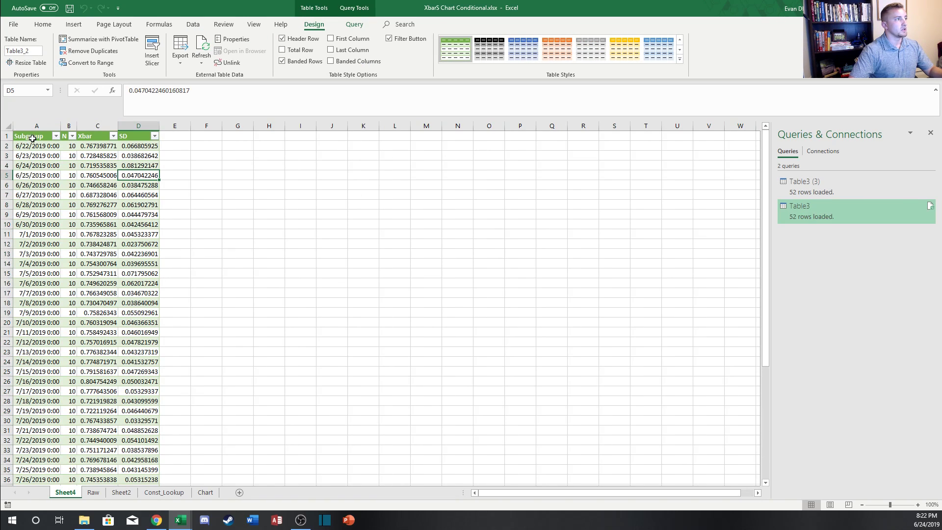
{"action": "left_click", "coordinate": [72, 147]}
{"action": "left_click", "coordinate": [91, 148]}
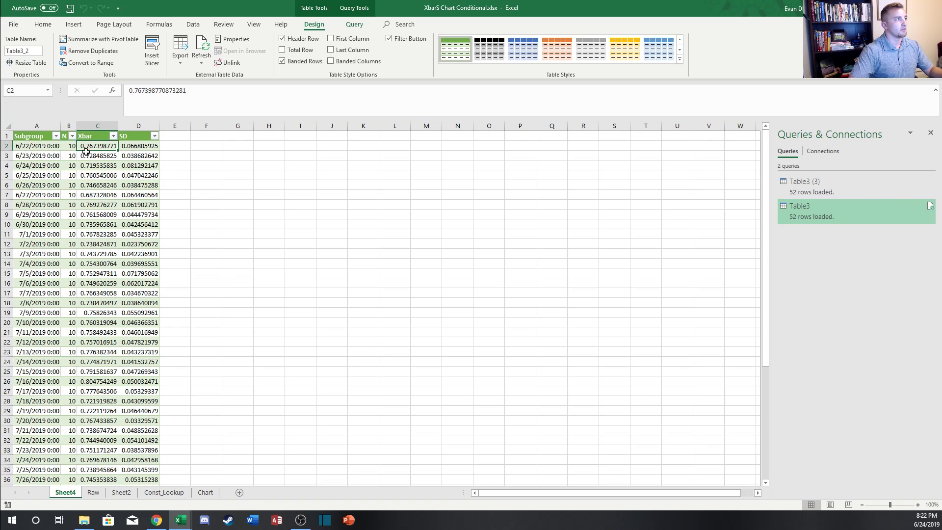
{"action": "left_click_drag", "start_coordinate": [43, 146], "coordinate": [136, 148]}
Step: Add an Xbarbar column beside SD and fill it with the formula =AVERAGE([Xbar])
{"action": "left_click", "coordinate": [180, 138]}
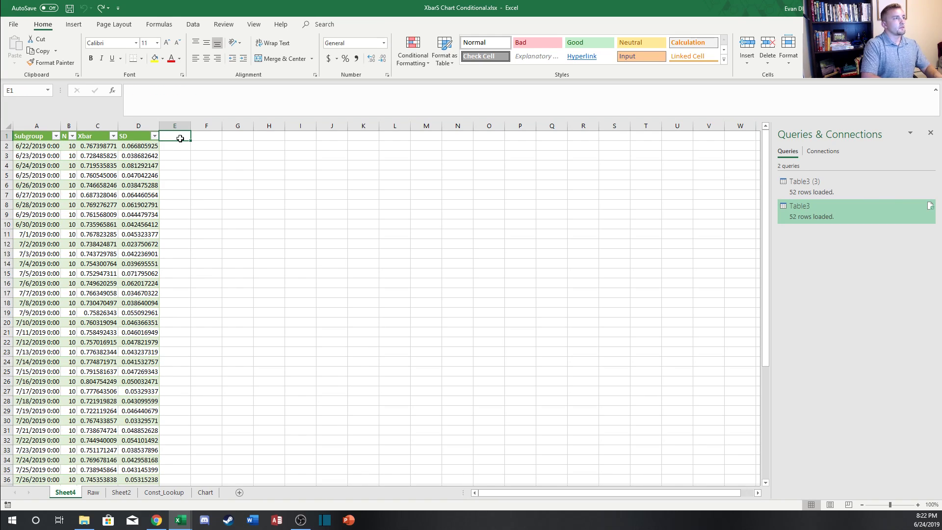
{"action": "type", "text": "Xbar"}
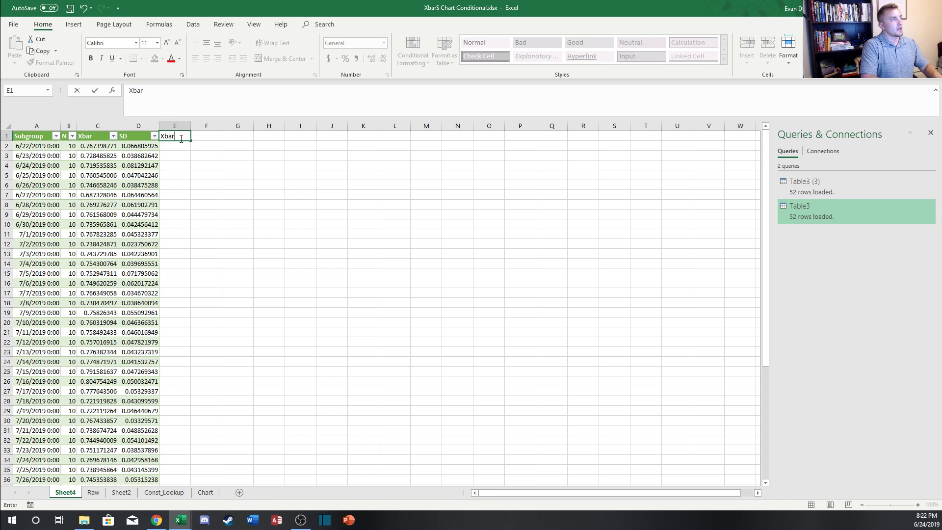
{"action": "type", "text": "bar"}
{"action": "key", "text": "Return"}
{"action": "type", "text": "=AVERAGE("}
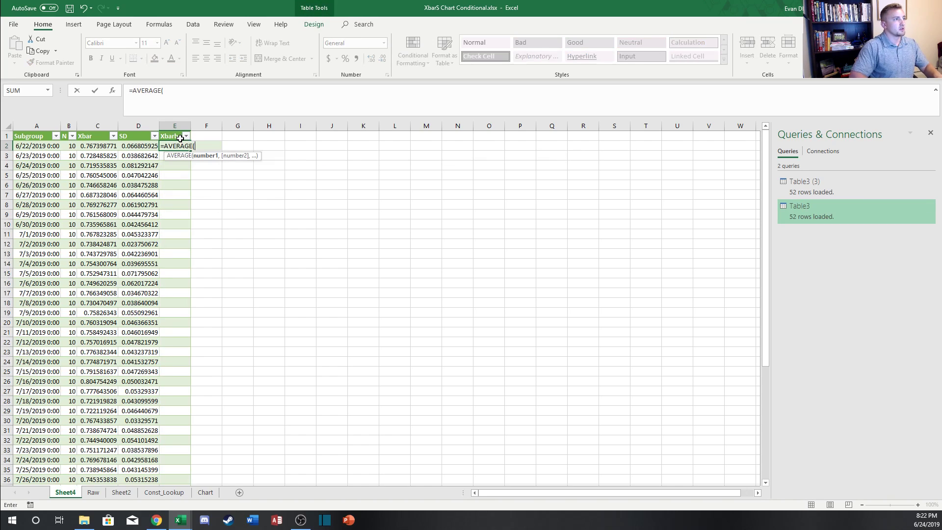
{"action": "key", "text": "Left"}
{"action": "key", "text": "Left"}
{"action": "key", "text": "ctrl+shift+Down"}
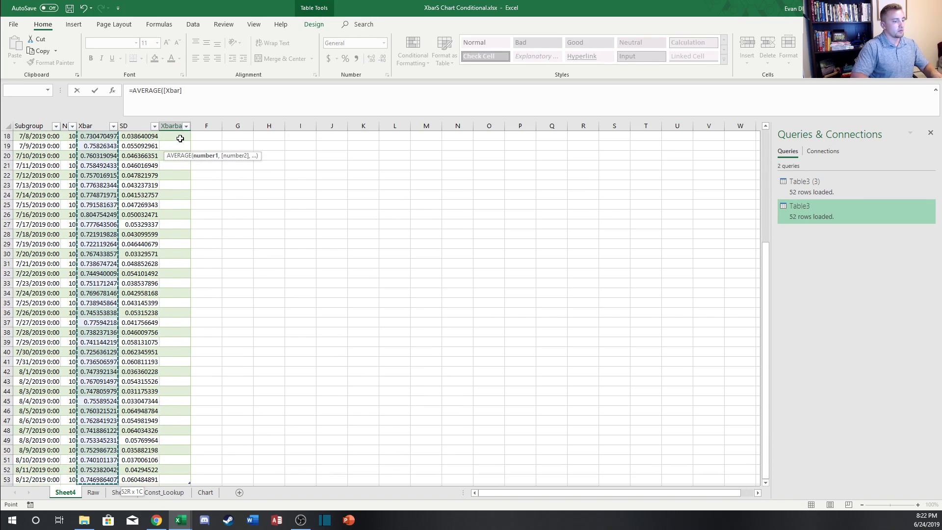
{"action": "type", "text": ")"}
{"action": "key", "text": "Return"}
Step: Add an SDBar column after Xbarbar and fill it with the formula =AVERAGE([SD])
{"action": "key", "text": "Up"}
{"action": "key", "text": "Up"}
{"action": "key", "text": "Right"}
{"action": "type", "text": "S"}
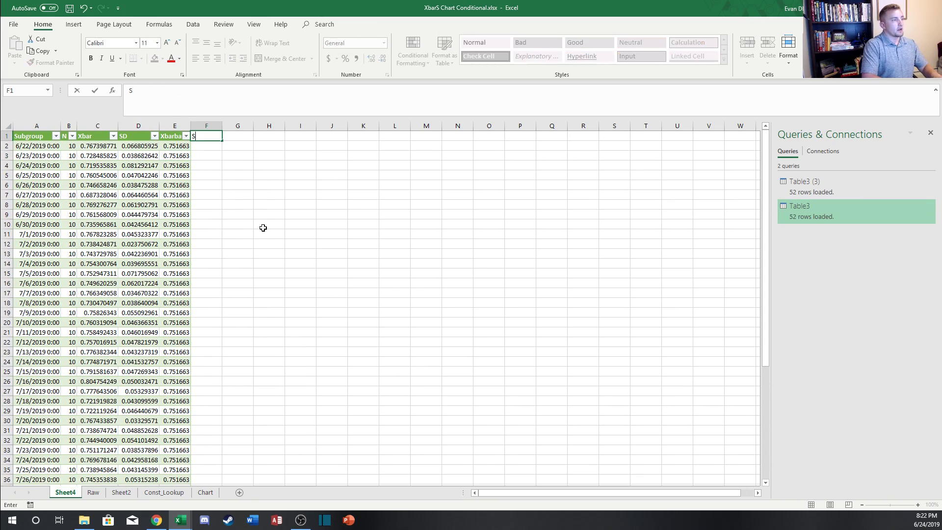
{"action": "type", "text": "DBar"}
{"action": "key", "text": "Return"}
{"action": "type", "text": "=AVERAGE("}
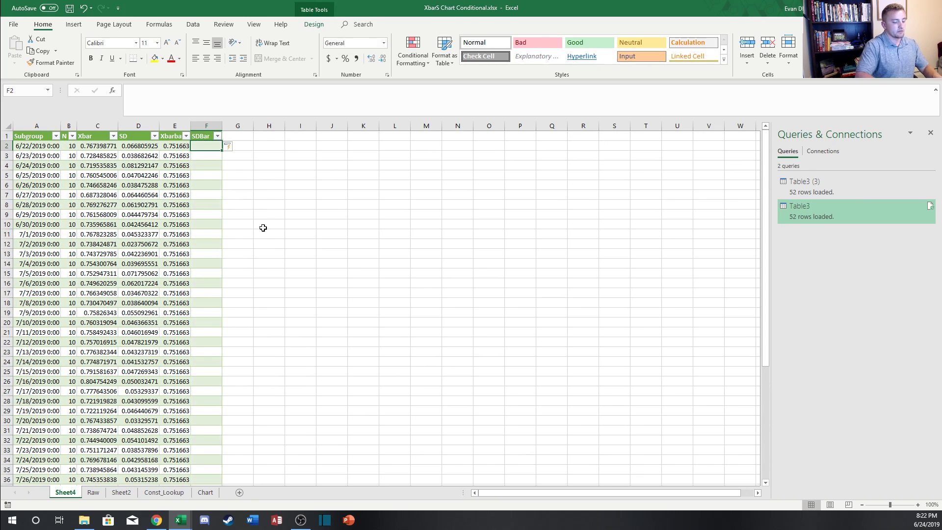
{"action": "key", "text": "Left"}
{"action": "key", "text": "Left"}
{"action": "key", "text": "ctrl+shift+Down"}
{"action": "type", "text": ")"}
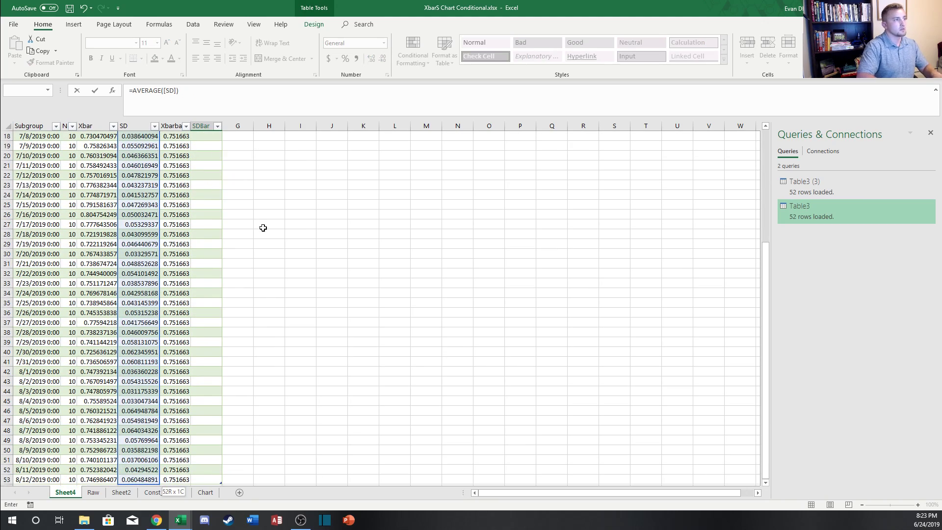
{"action": "key", "text": "Return"}
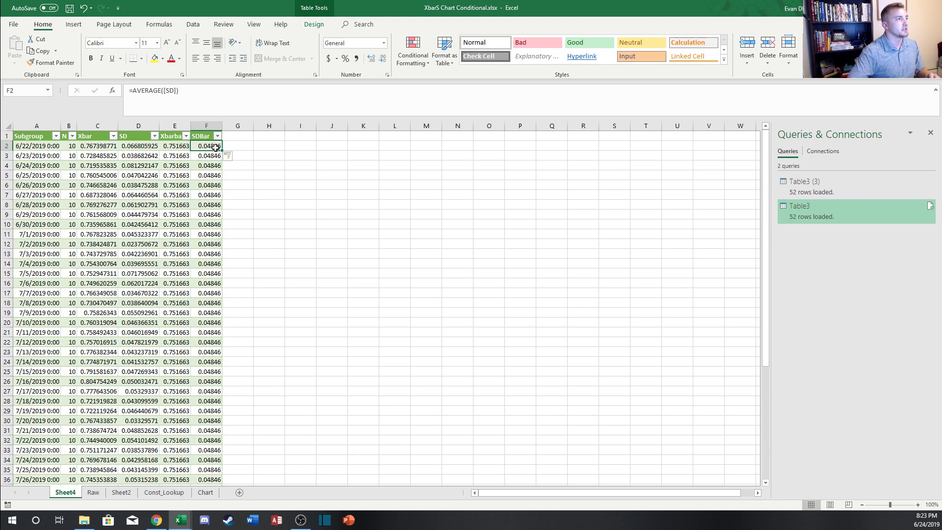
Step: Move the SD column so it sits between the Xbarbar and SDBar columns
{"action": "left_click", "coordinate": [240, 136]}
{"action": "left_click", "coordinate": [125, 137]}
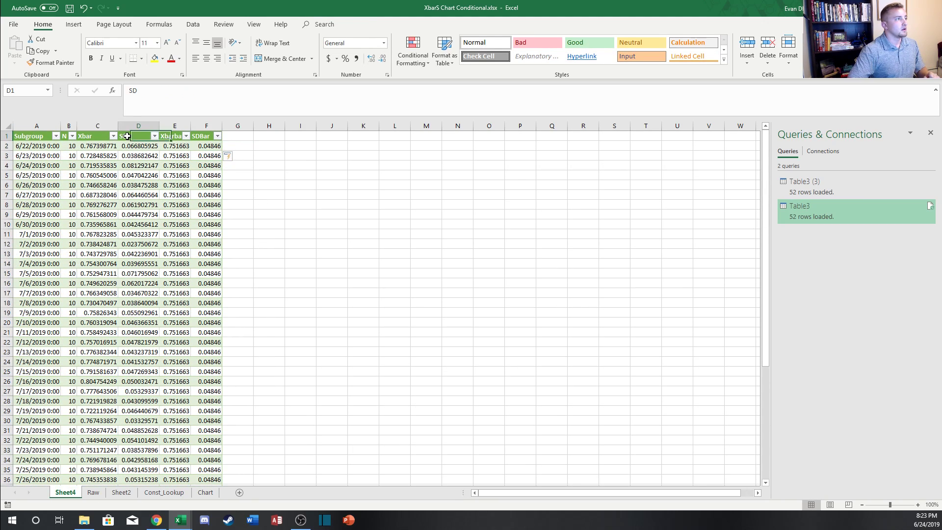
{"action": "mouse_move", "coordinate": [133, 140]}
{"action": "left_mouse_down"}
{"action": "mouse_move", "coordinate": [205, 141]}
{"action": "mouse_move", "coordinate": [189, 137]}
{"action": "mouse_move", "coordinate": [206, 146]}
{"action": "left_mouse_up"}
{"action": "left_click", "coordinate": [238, 136]}
{"action": "left_click", "coordinate": [206, 166]}
Step: Add a new table column headed Sigma directly after SDBar
{"action": "left_click", "coordinate": [242, 135]}
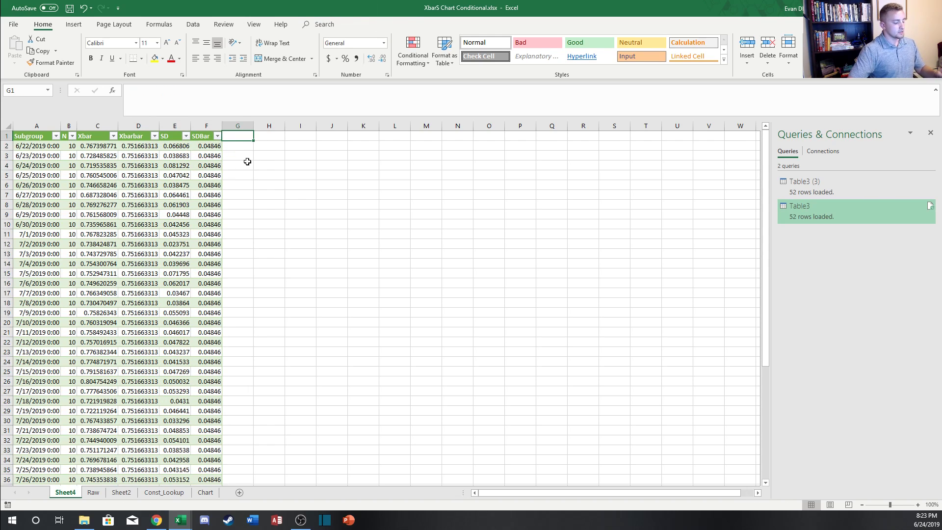
{"action": "type", "text": "Sigma"}
{"action": "key", "text": "Return"}
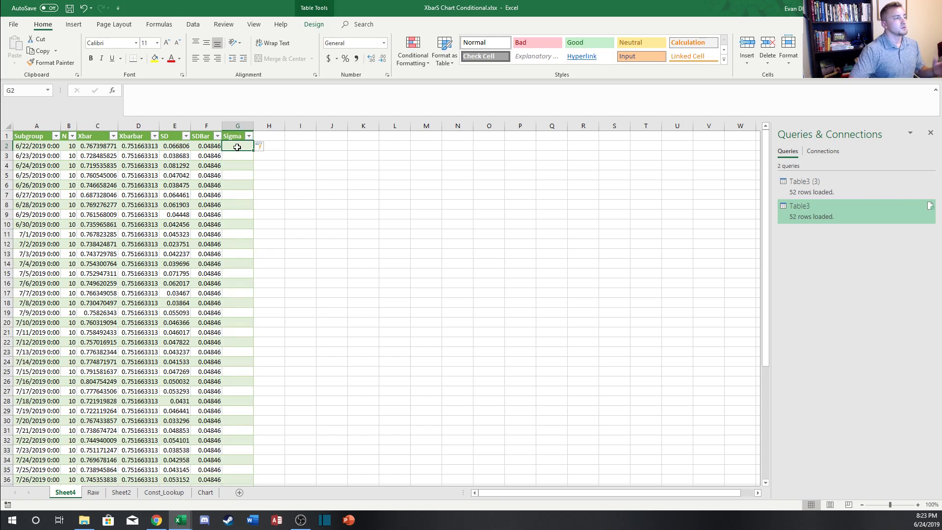
Step: Begin the first Sigma cell's formula as SDBar divided by a VLOOKUP that uses the row's N as lookup value
{"action": "left_click", "coordinate": [233, 139]}
{"action": "left_click", "coordinate": [232, 149]}
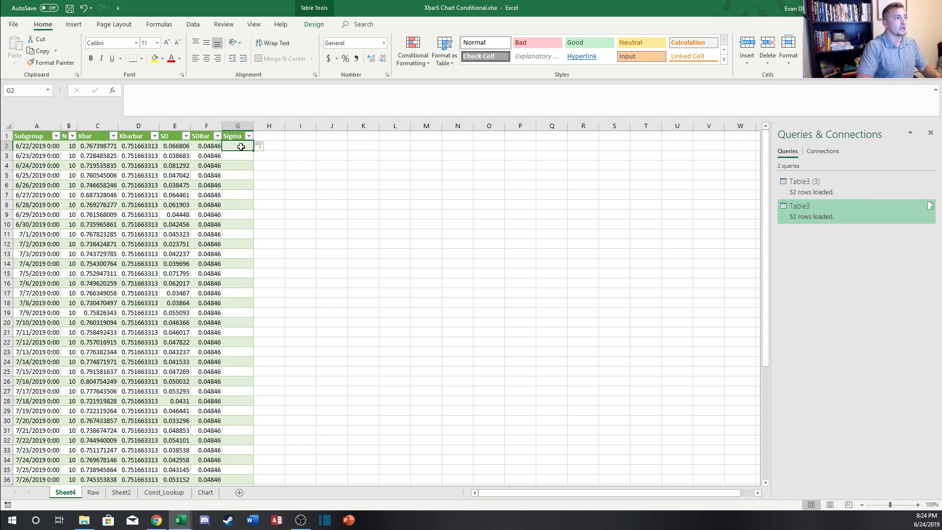
{"action": "type", "text": "="}
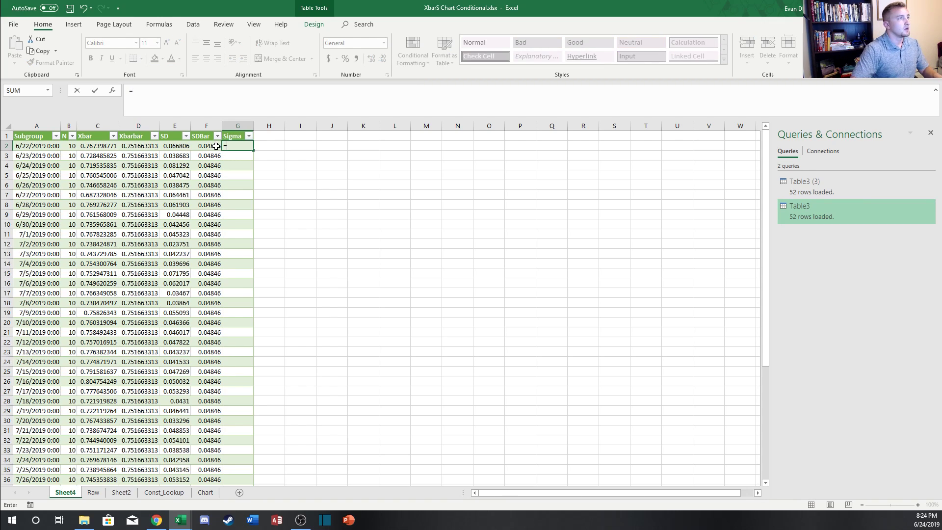
{"action": "left_click", "coordinate": [216, 147]}
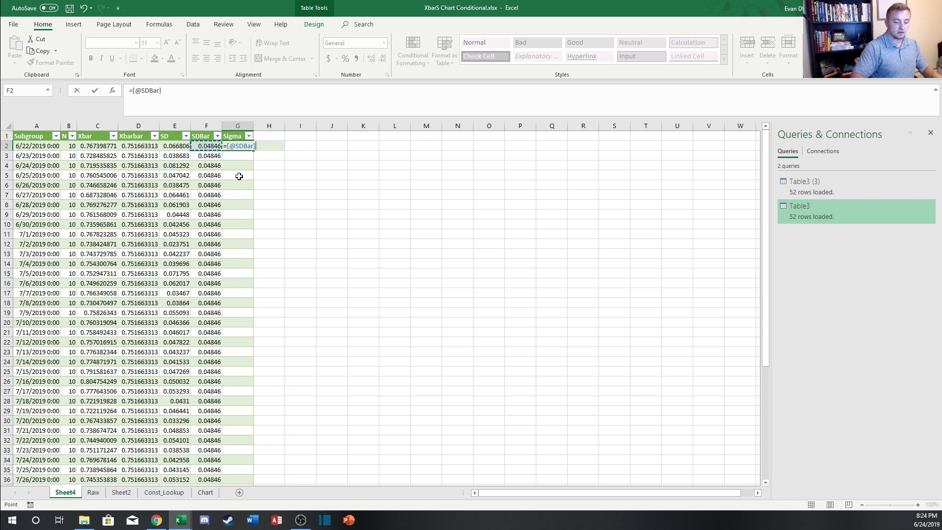
{"action": "type", "text": "/VLOOKUP("}
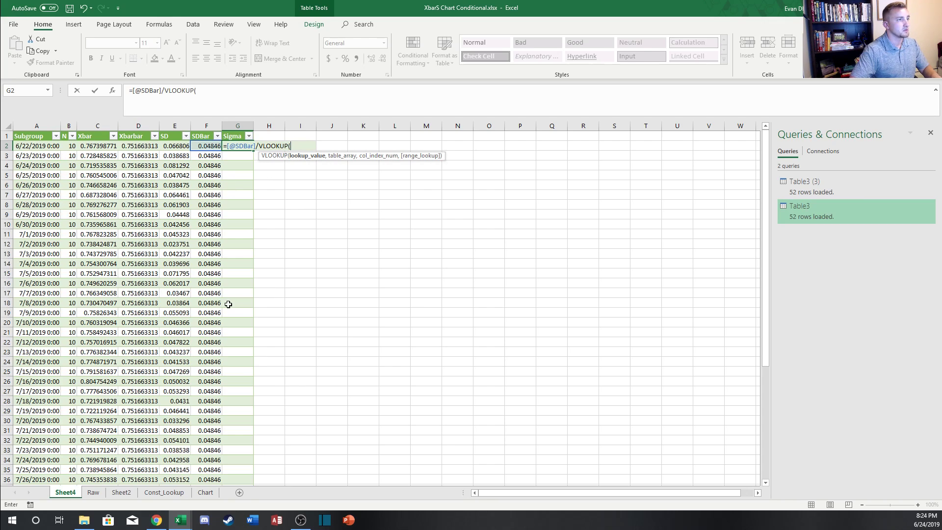
{"action": "left_click", "coordinate": [69, 146]}
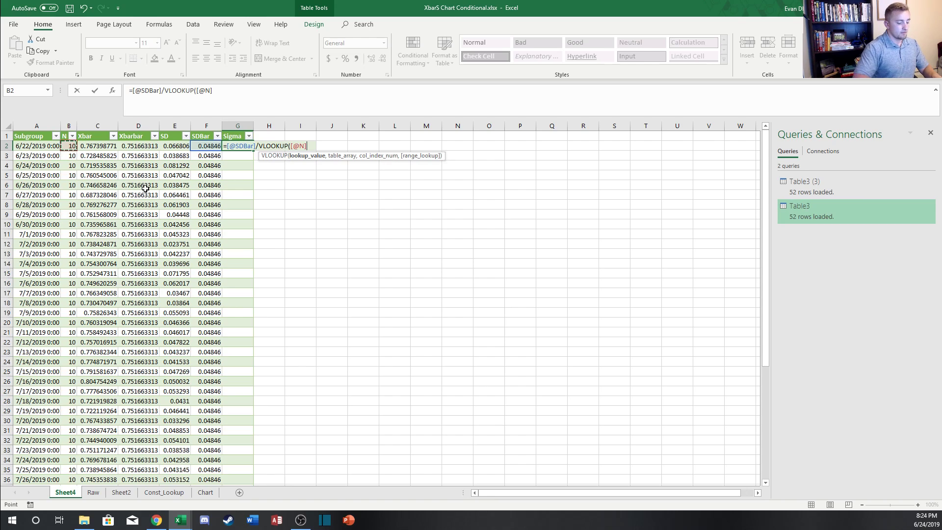
{"action": "type", "text": ","}
Step: Complete the Sigma formula's lookup with the whole Const_Lookup table (Table2[#All]), column 2 and FALSE for exact match, filling the column
{"action": "left_click", "coordinate": [164, 492]}
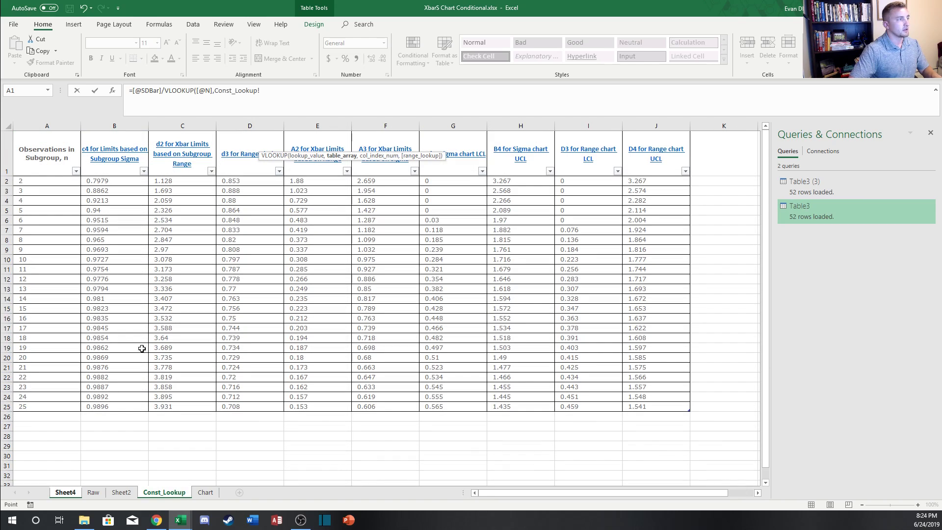
{"action": "left_click", "coordinate": [39, 160]}
{"action": "key", "text": "ctrl+shift+Right"}
{"action": "key", "text": "ctrl+shift+Down"}
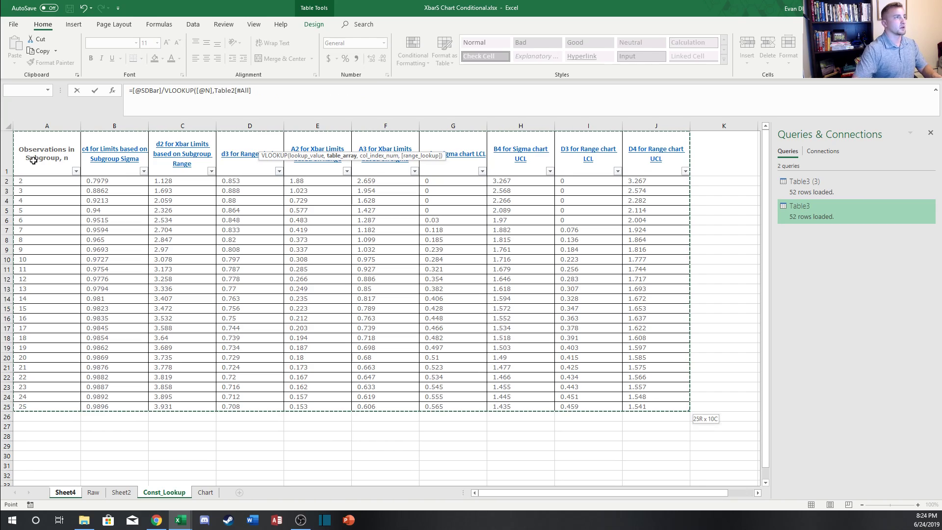
{"action": "left_click", "coordinate": [266, 92]}
{"action": "type", "text": ","}
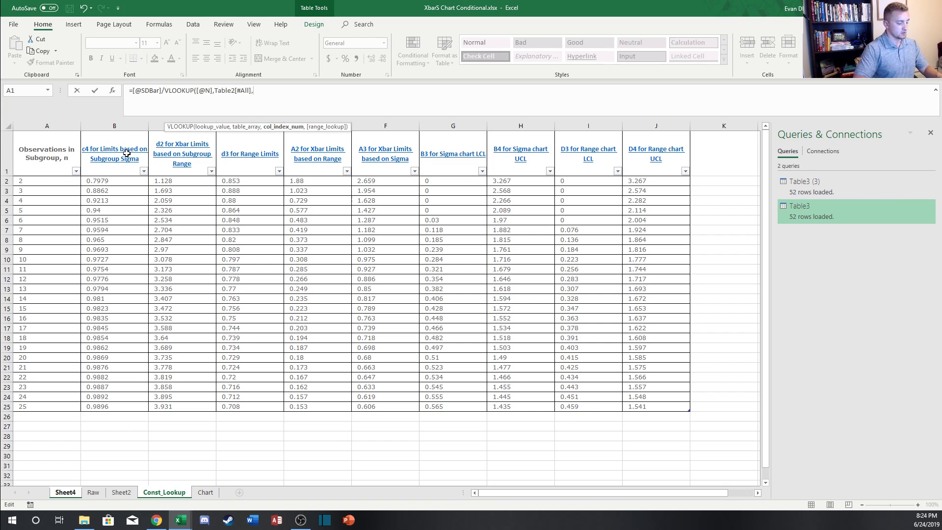
{"action": "type", "text": "2,"}
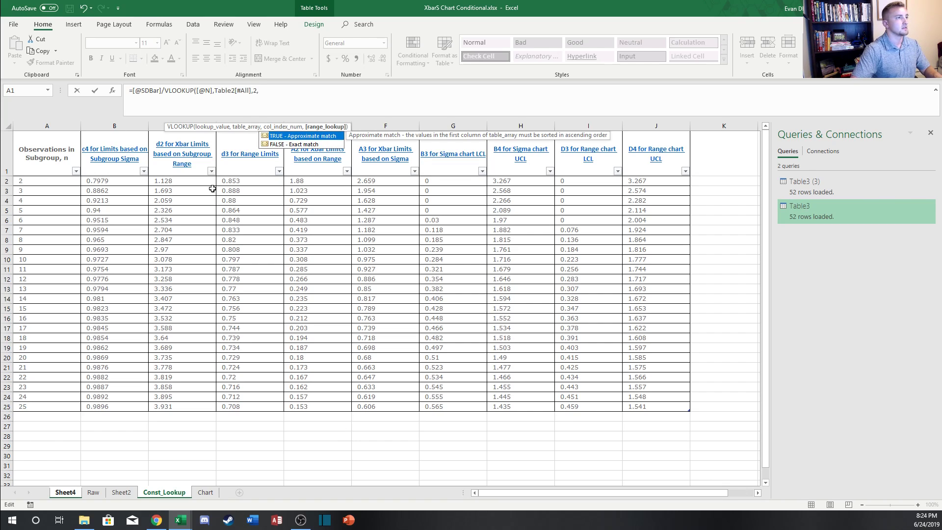
{"action": "double_click", "coordinate": [301, 144]}
{"action": "type", "text": ")"}
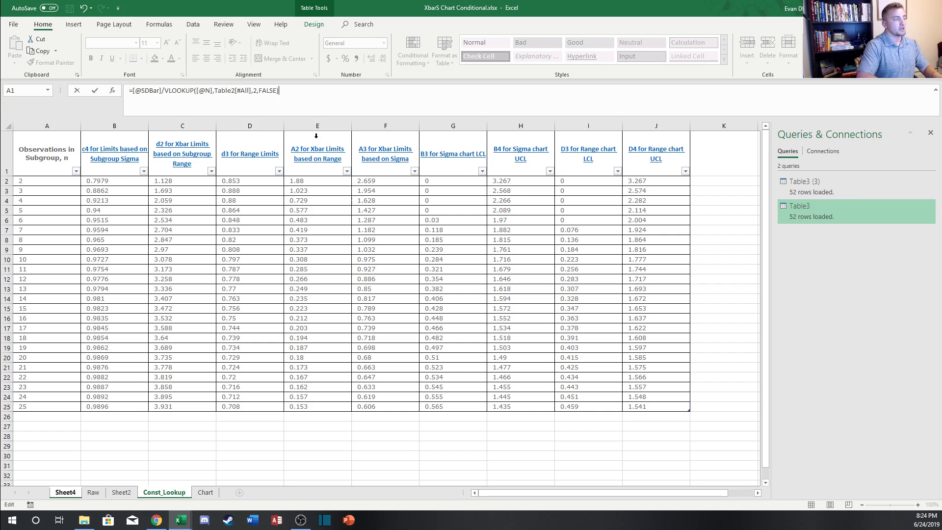
{"action": "key", "text": "Return"}
{"action": "left_click", "coordinate": [240, 147]}
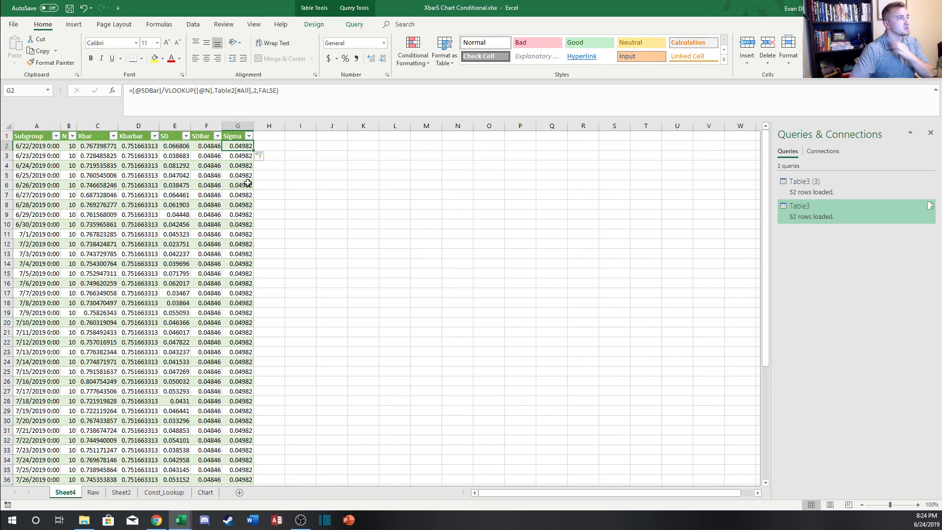
Step: Review the calculated Sigma values and their formula alongside the individual measurements on the Raw sheet
{"action": "left_click", "coordinate": [264, 137]}
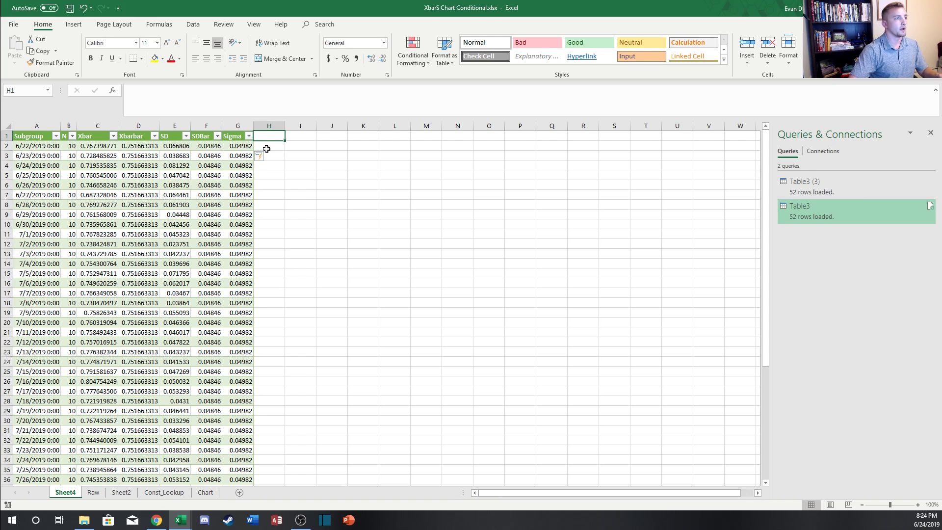
{"action": "left_click", "coordinate": [240, 137]}
{"action": "left_click", "coordinate": [269, 138]}
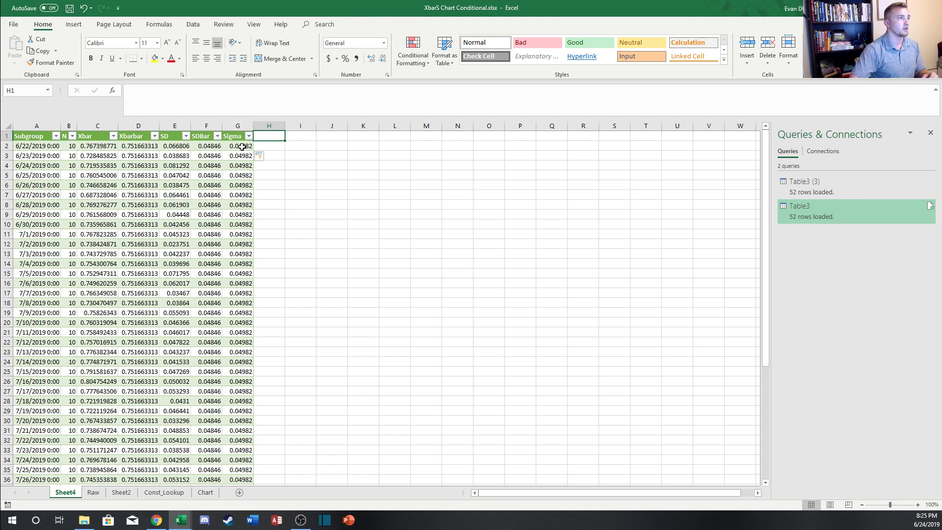
{"action": "left_click_drag", "start_coordinate": [238, 138], "coordinate": [246, 243]}
{"action": "left_click", "coordinate": [246, 215]}
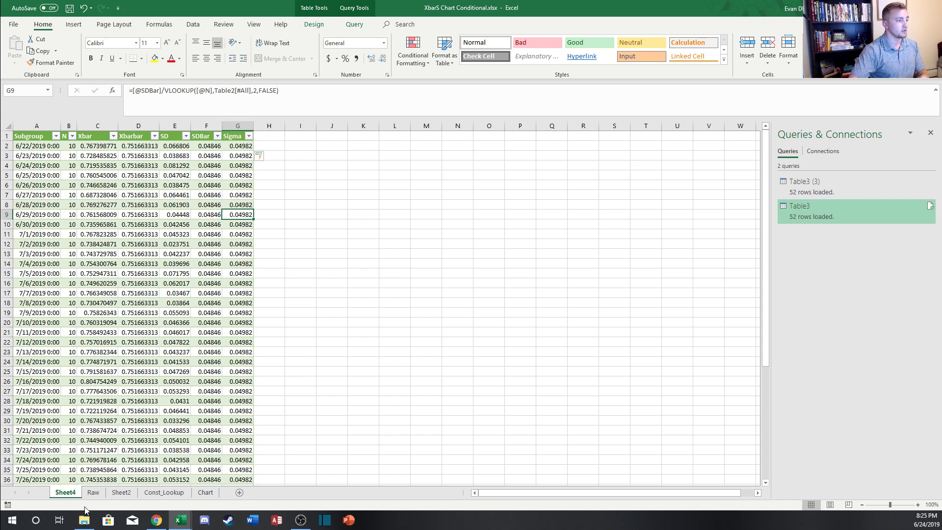
{"action": "left_click", "coordinate": [103, 494]}
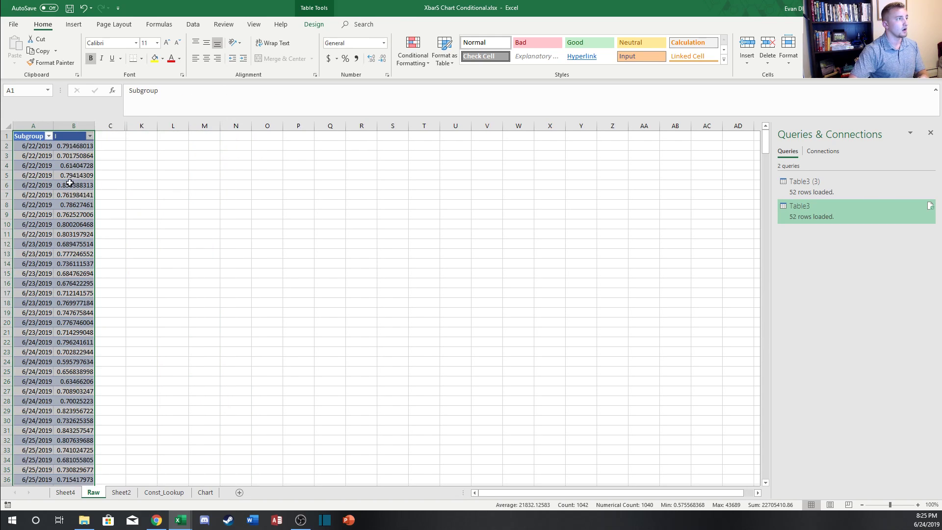
{"action": "left_click", "coordinate": [143, 322]}
{"action": "left_click", "coordinate": [67, 494]}
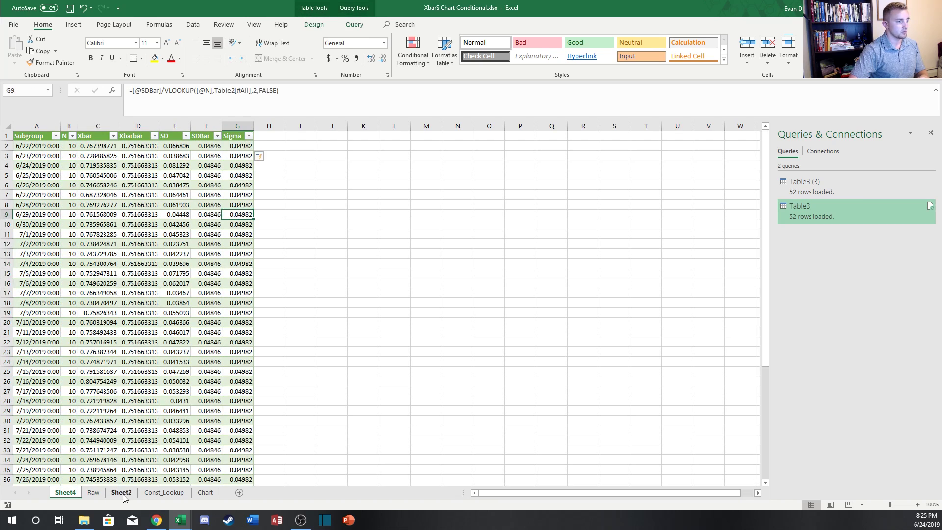
{"action": "left_click", "coordinate": [248, 145]}
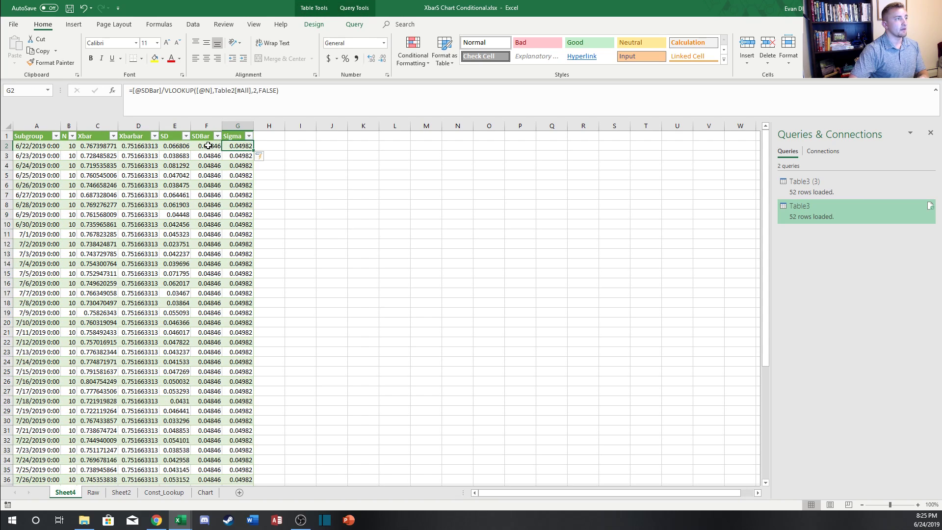
{"action": "left_click", "coordinate": [238, 135]}
{"action": "left_click", "coordinate": [243, 166]}
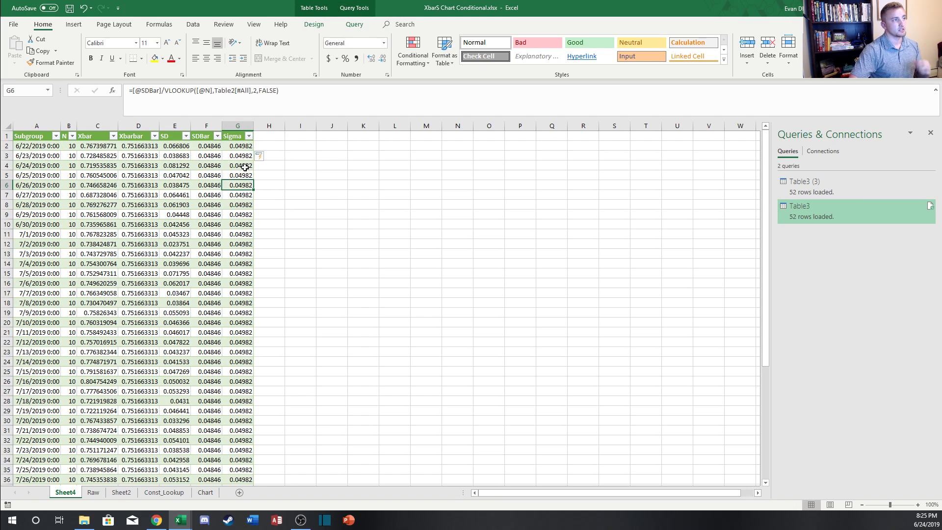
{"action": "left_click", "coordinate": [243, 157]}
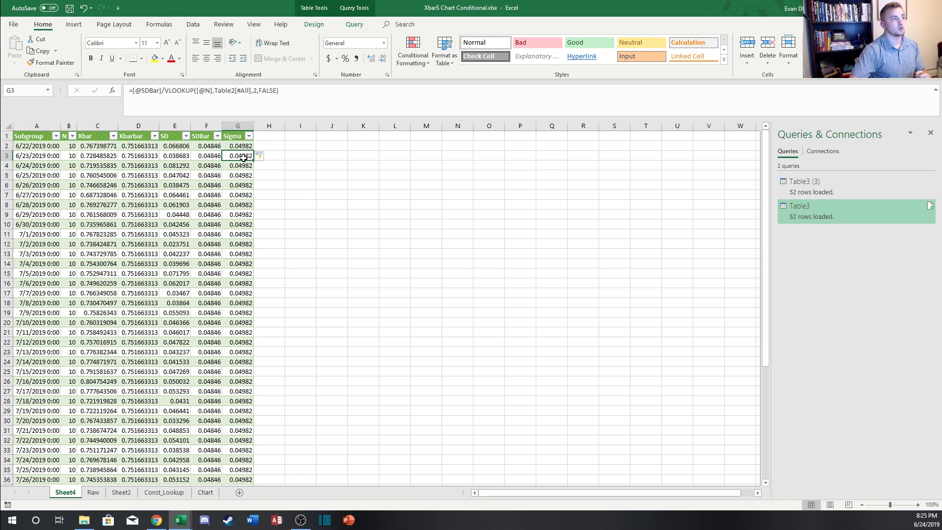
Step: Add a new table column headed SE directly after Sigma
{"action": "left_click", "coordinate": [269, 136]}
{"action": "type", "text": "SE"}
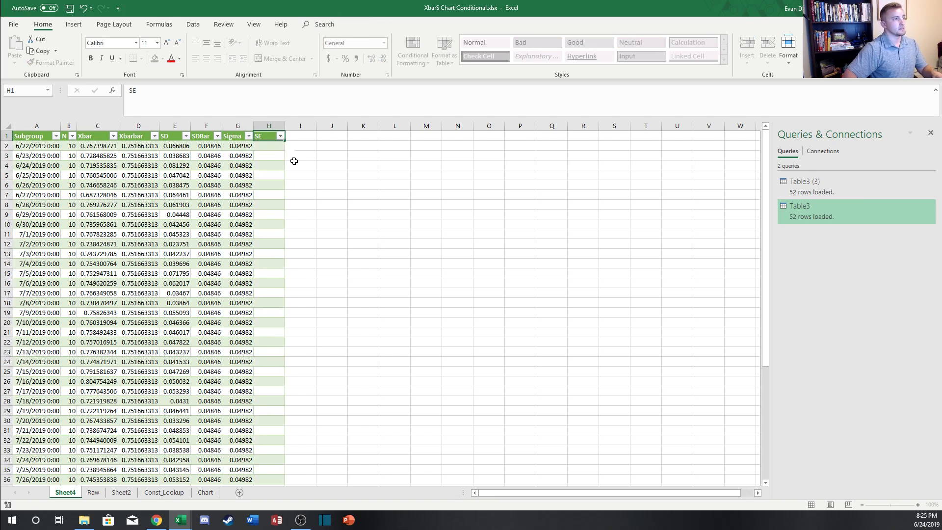
{"action": "key", "text": "ctrl+Return"}
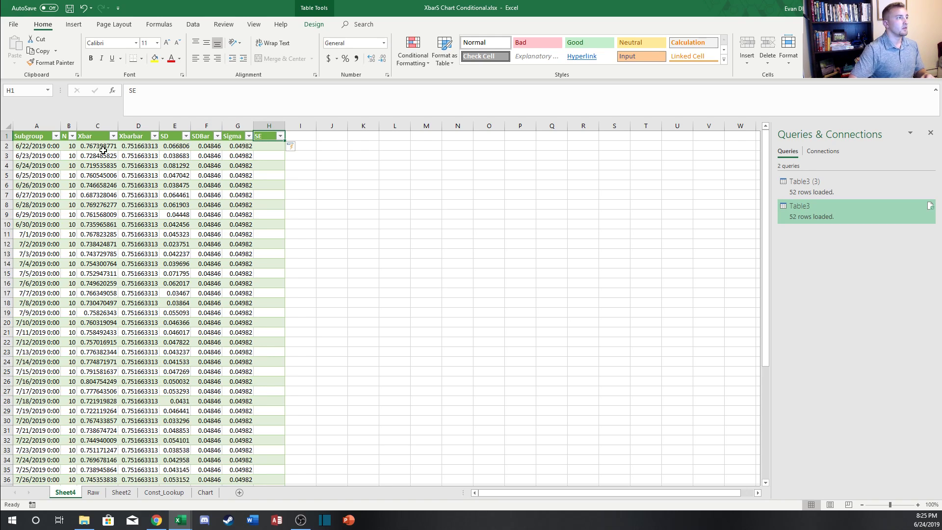
Step: Examine the individual measurements on the Raw sheet, including the 6/22/2019 subgroup, and return to Sheet4
{"action": "left_click", "coordinate": [93, 492]}
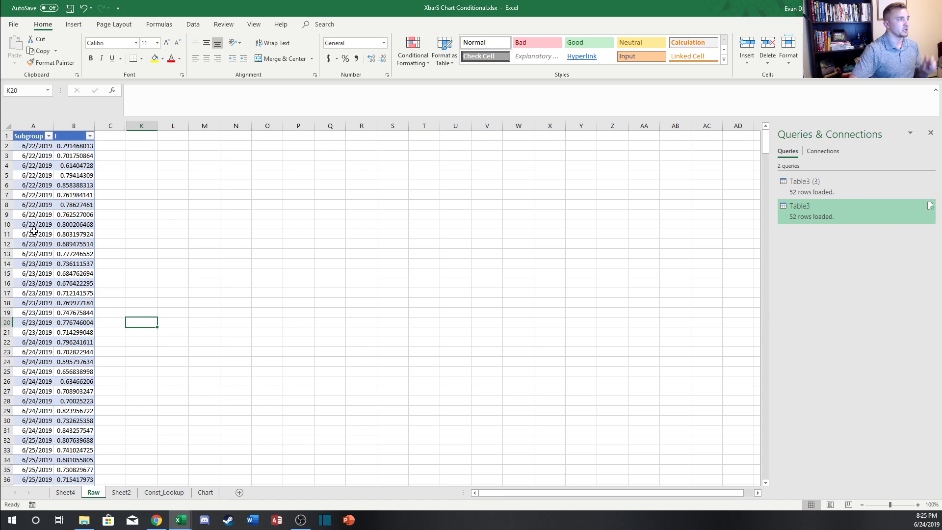
{"action": "left_click", "coordinate": [74, 146]}
{"action": "key", "text": "ctrl+shift+Down"}
{"action": "left_click", "coordinate": [73, 253]}
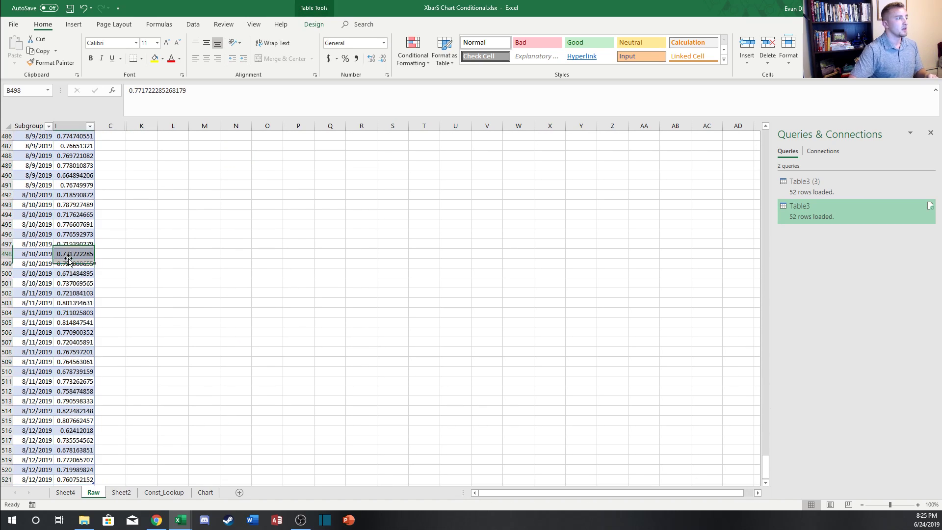
{"action": "middle_click", "coordinate": [86, 388]}
{"action": "middle_click", "coordinate": [82, 144]}
{"action": "left_click_drag", "start_coordinate": [78, 146], "coordinate": [80, 208]}
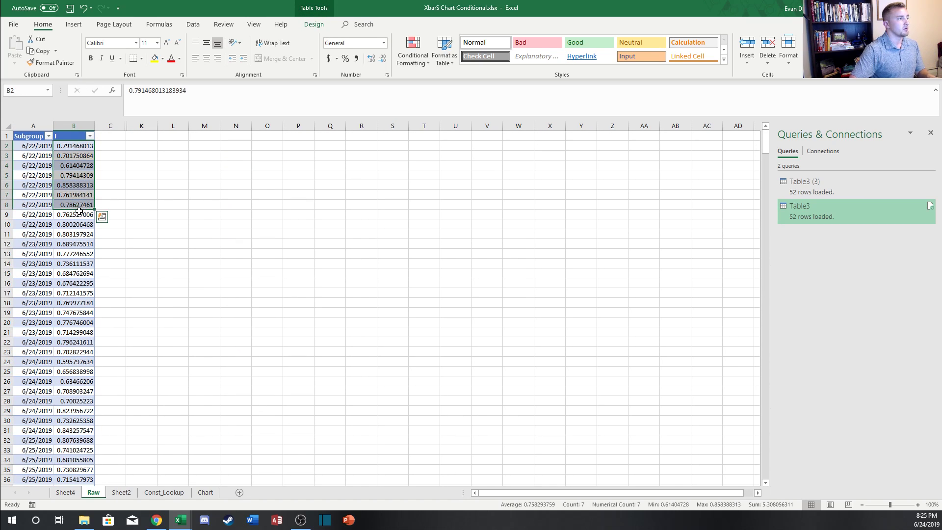
{"action": "left_click", "coordinate": [74, 254]}
{"action": "left_click_drag", "start_coordinate": [74, 145], "coordinate": [65, 232]}
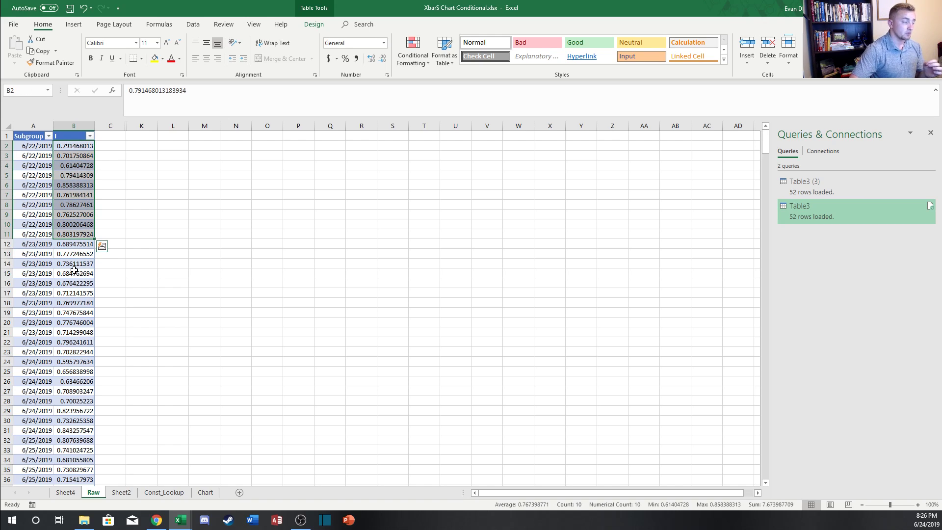
{"action": "left_click", "coordinate": [65, 492]}
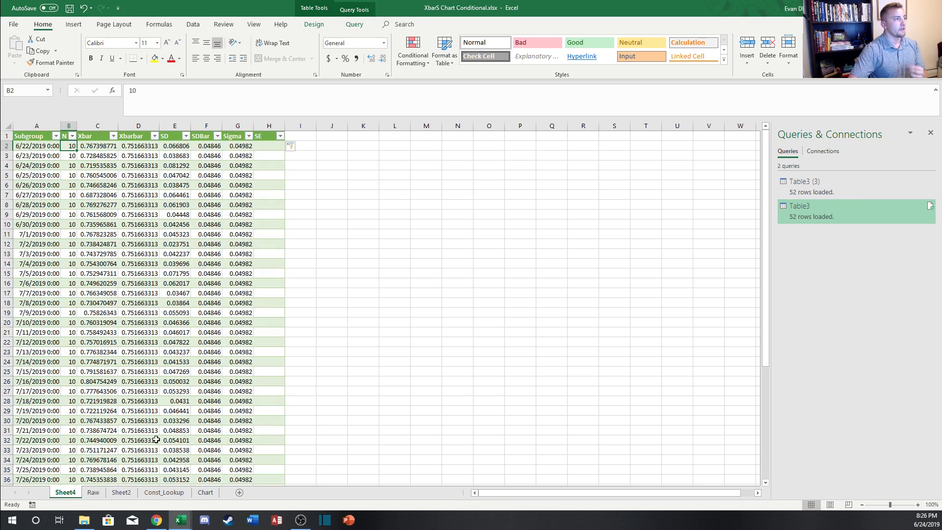
{"action": "left_click", "coordinate": [272, 147]}
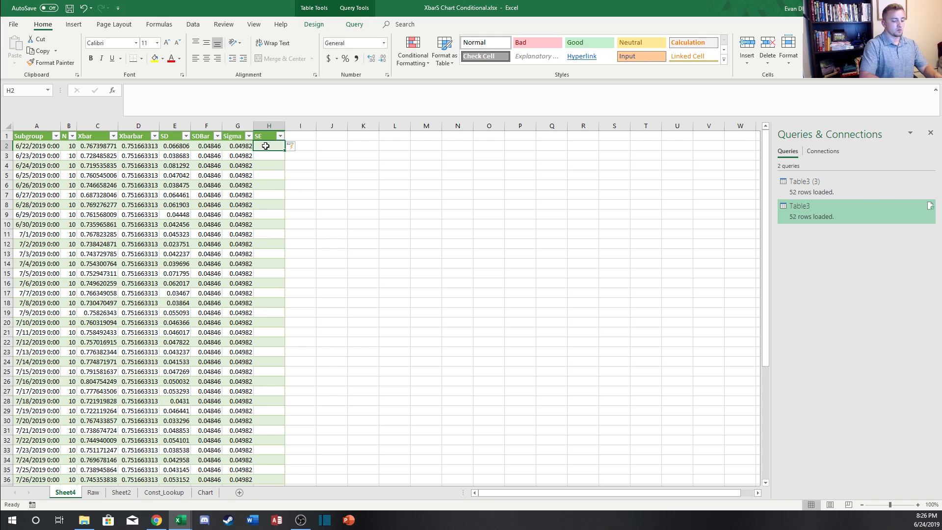
{"action": "type", "text": "="}
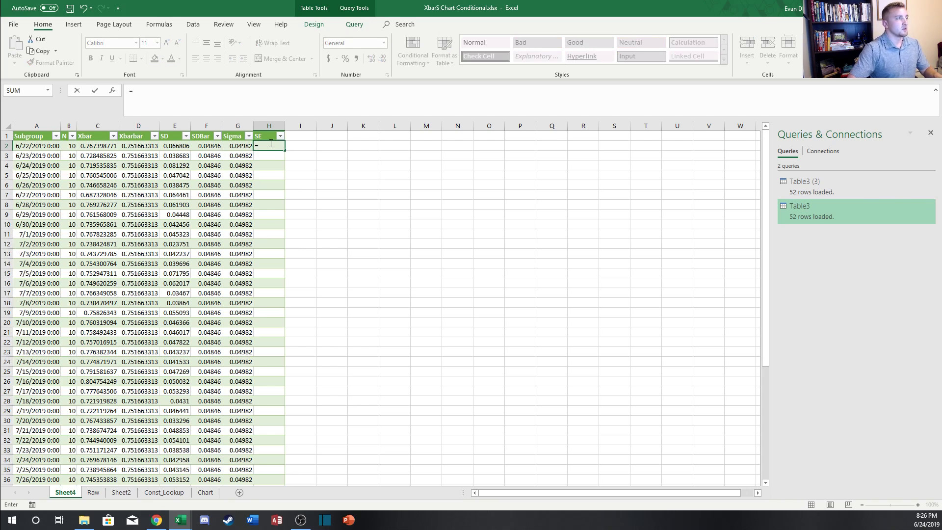
{"action": "left_click", "coordinate": [236, 143]}
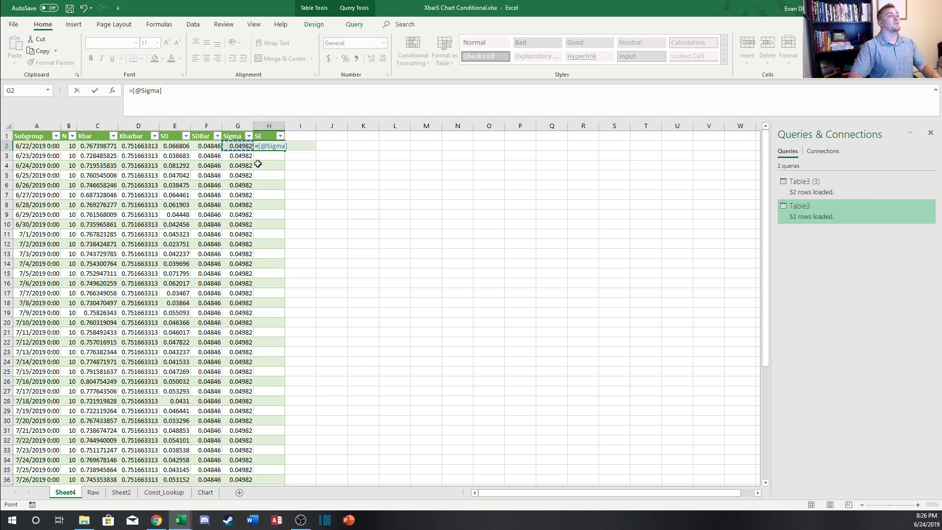
{"action": "type", "text": "/"}
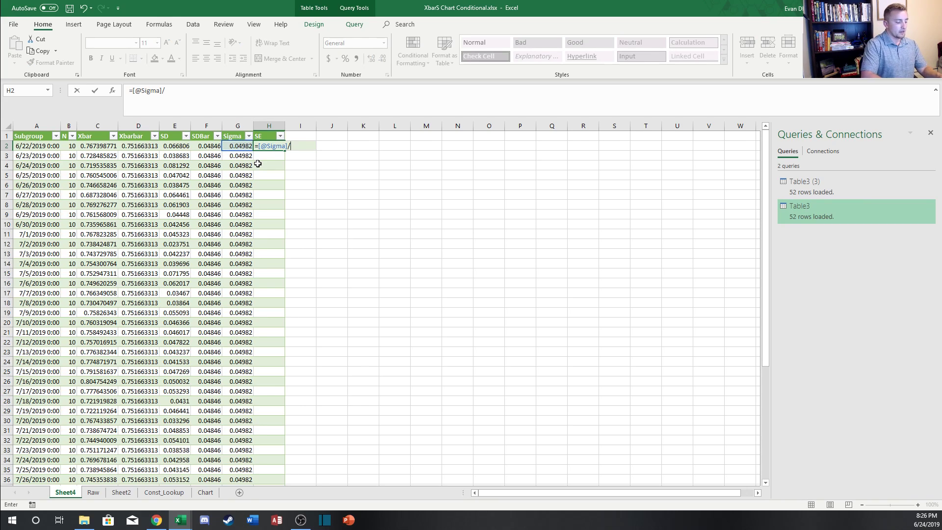
{"action": "type", "text": "SQRT("}
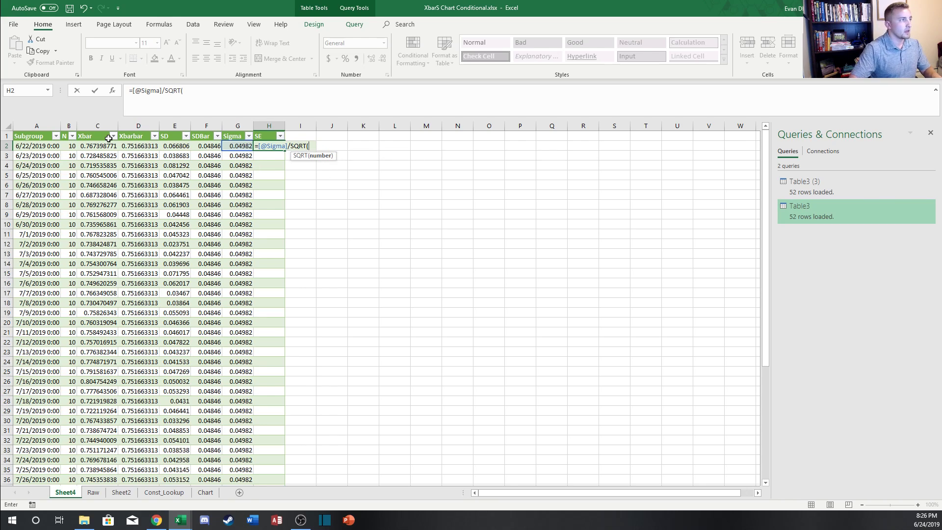
{"action": "left_click", "coordinate": [69, 146]}
{"action": "key", "text": "Return"}
{"action": "key", "text": "Up"}
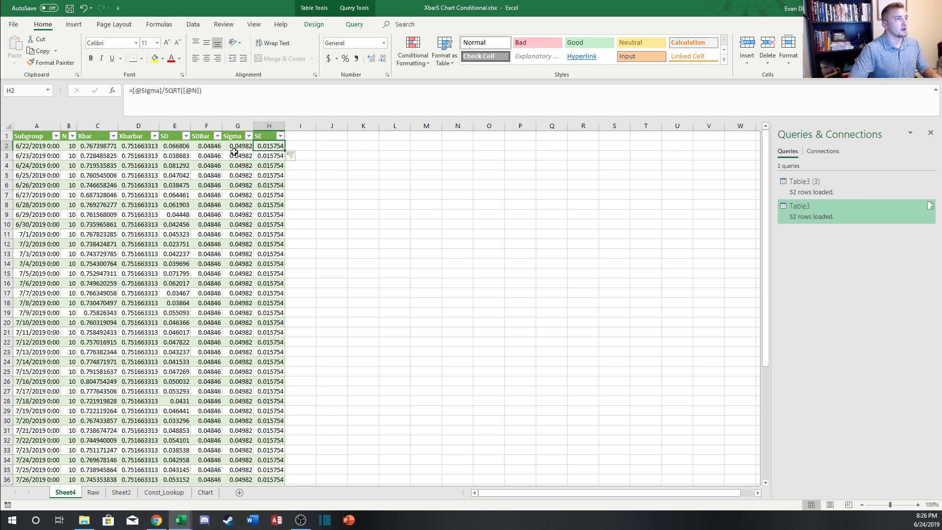
Step: Add a new table column headed XbarBar+1SE directly after SE
{"action": "left_click", "coordinate": [301, 137]}
{"action": "left_click", "coordinate": [275, 145]}
{"action": "left_click", "coordinate": [302, 138]}
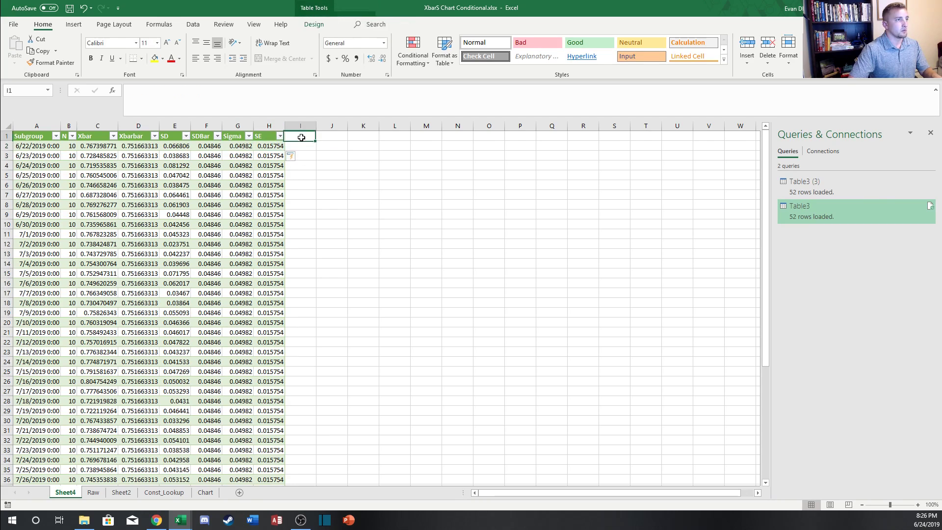
{"action": "left_click", "coordinate": [280, 146]}
{"action": "left_click", "coordinate": [300, 137]}
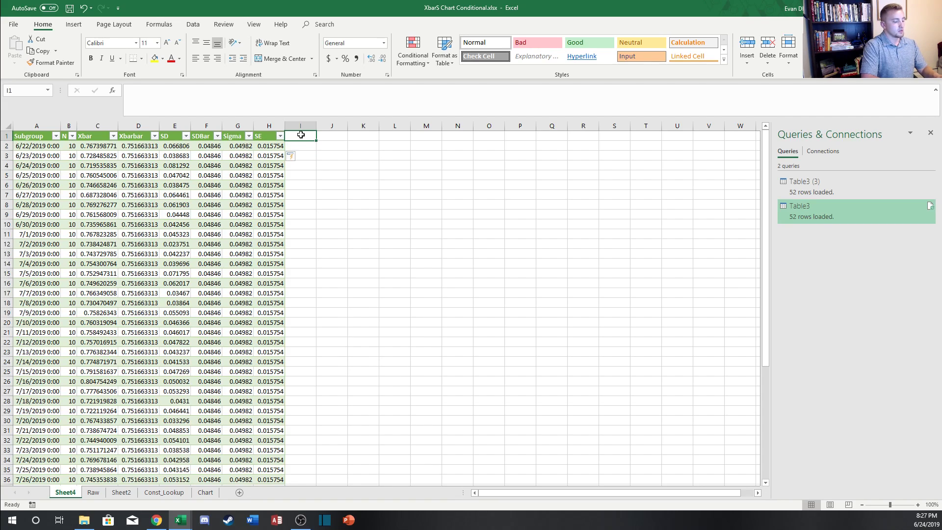
{"action": "type", "text": "XbarBar+1SE"}
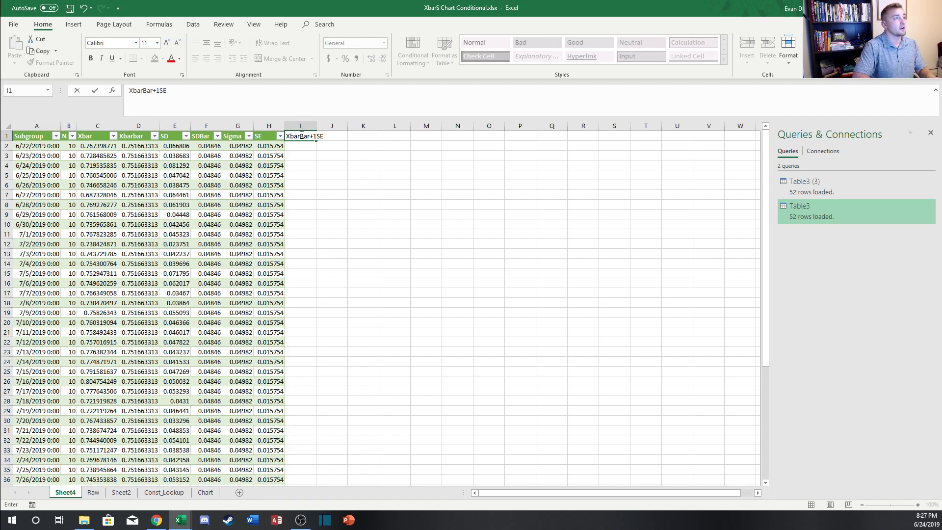
{"action": "key", "text": "Return"}
{"action": "type", "text": "="}
{"action": "key", "text": "Left"}
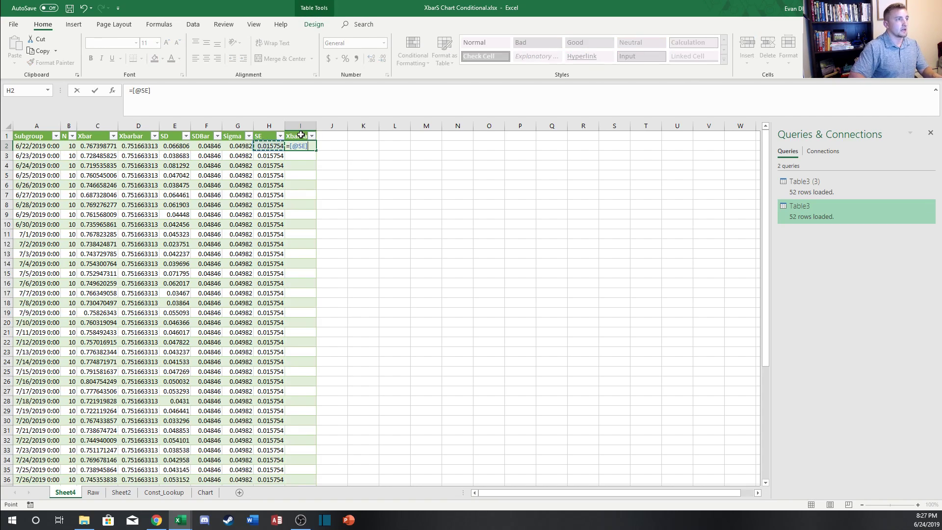
{"action": "key", "text": "Left"}
{"action": "key", "text": "Left"}
{"action": "key", "text": "Left"}
{"action": "key", "text": "Left"}
{"action": "type", "text": "+"}
{"action": "key", "text": "Left"}
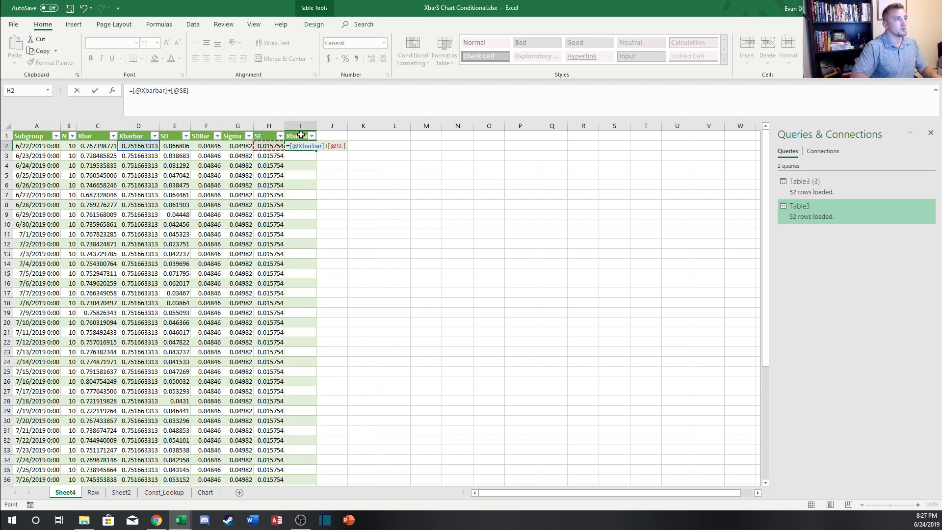
{"action": "key", "text": "Return"}
{"action": "left_click", "coordinate": [301, 135]}
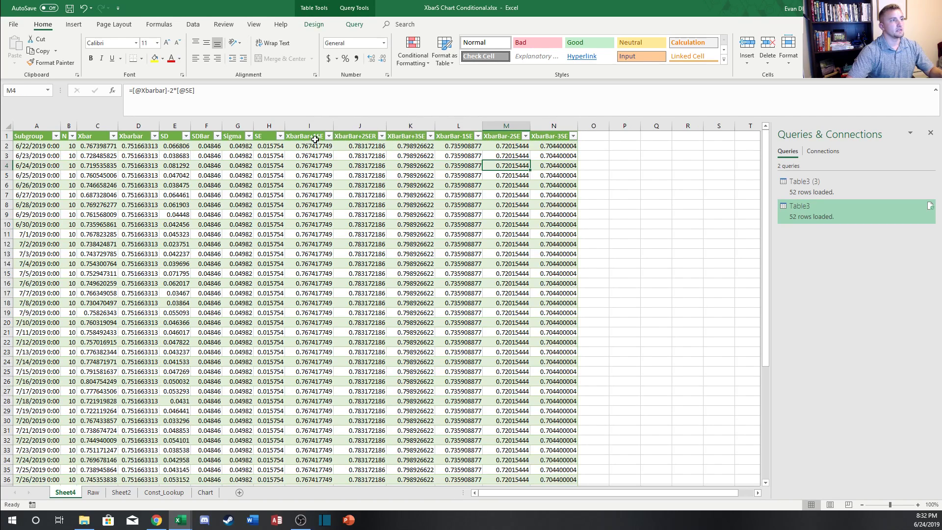
Step: Examine the six standard-error limit columns from XbarBar+1SE to XbarBar-3SE, including the formula in the XBarBar+3SE column
{"action": "left_click", "coordinate": [310, 138]}
{"action": "left_click", "coordinate": [359, 132]}
{"action": "left_click", "coordinate": [421, 136]}
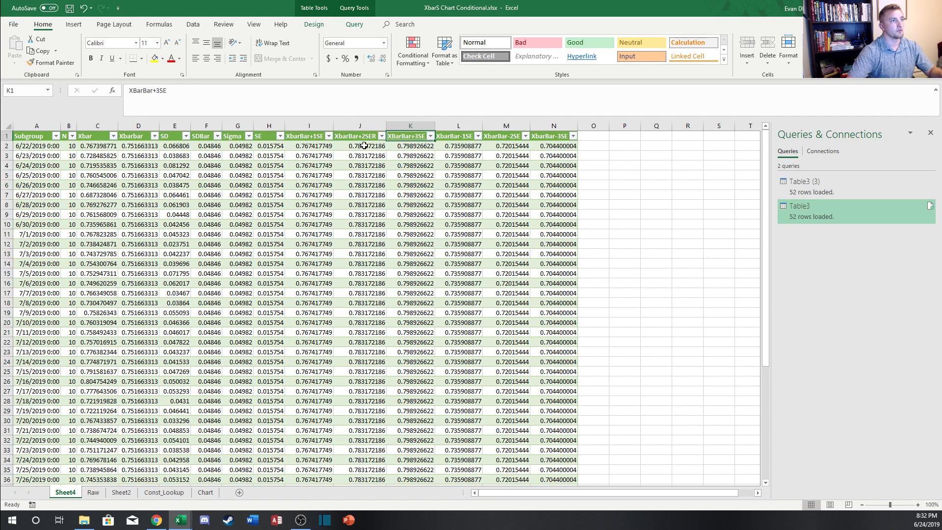
{"action": "left_click", "coordinate": [311, 137]}
{"action": "key", "text": "Right"}
{"action": "key", "text": "Right"}
{"action": "left_click", "coordinate": [316, 139]}
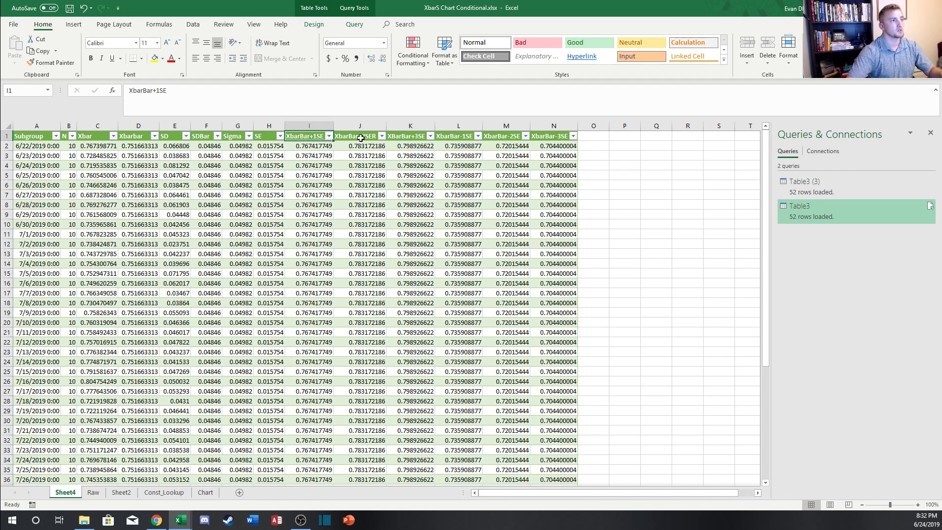
{"action": "left_click", "coordinate": [361, 137]}
{"action": "left_click", "coordinate": [415, 138]}
{"action": "left_click", "coordinate": [463, 138]}
{"action": "left_click", "coordinate": [508, 139]}
{"action": "left_click", "coordinate": [577, 142]}
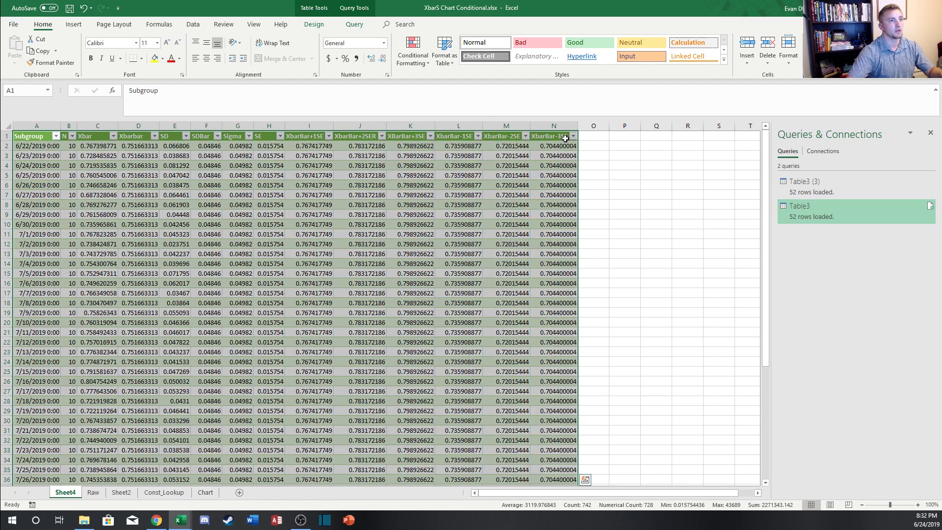
{"action": "left_click", "coordinate": [560, 138]}
{"action": "left_click", "coordinate": [398, 136]}
{"action": "left_click", "coordinate": [409, 151]}
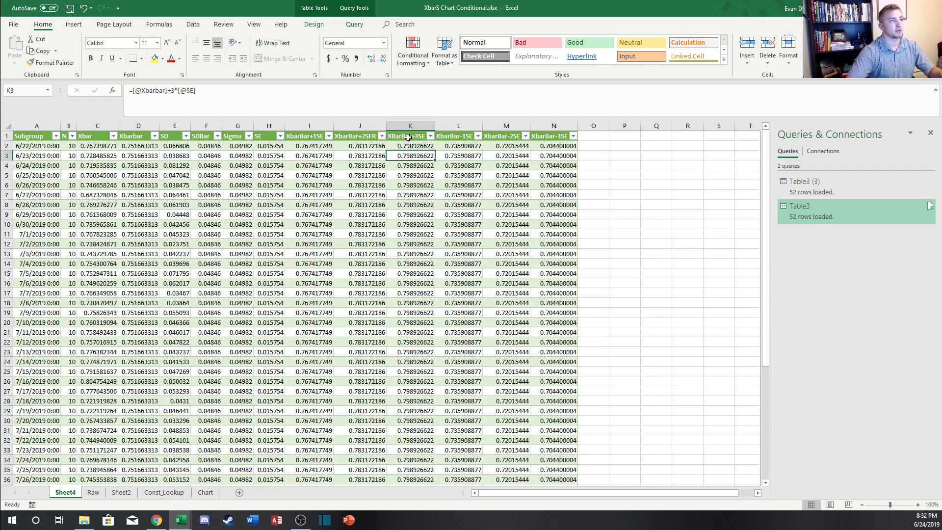
{"action": "key", "text": "Up"}
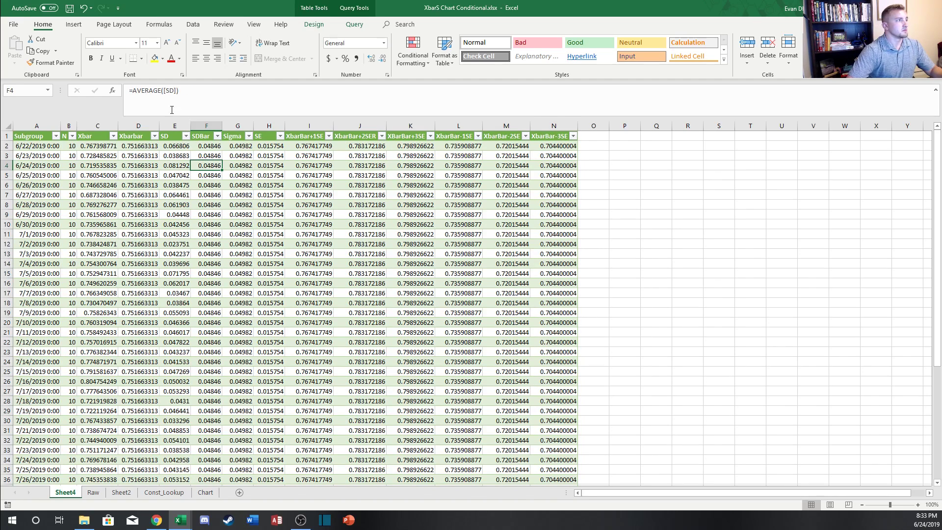
Step: Hide the N column and the SD, SDBar, Sigma and SE columns of the Sheet4 table
{"action": "left_click", "coordinate": [69, 126]}
{"action": "right_click", "coordinate": [69, 126]}
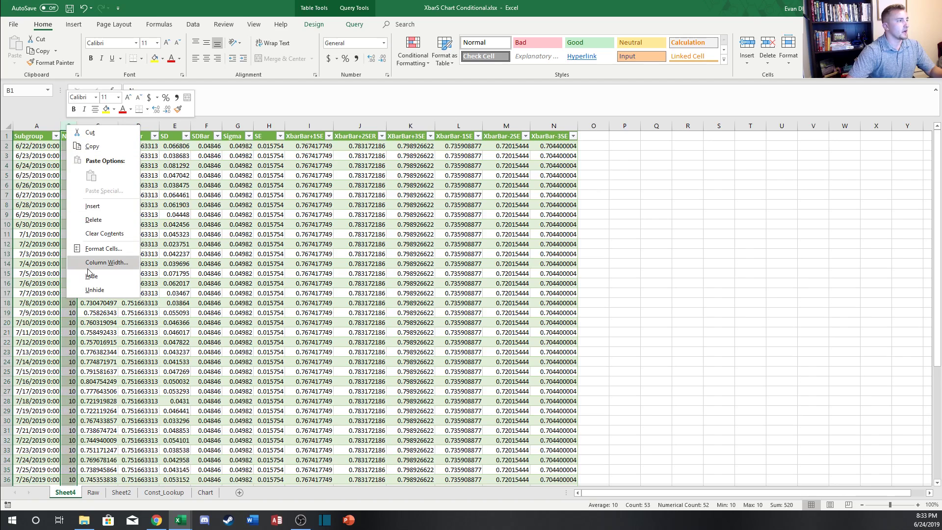
{"action": "left_click", "coordinate": [84, 276]}
{"action": "left_click", "coordinate": [250, 214]}
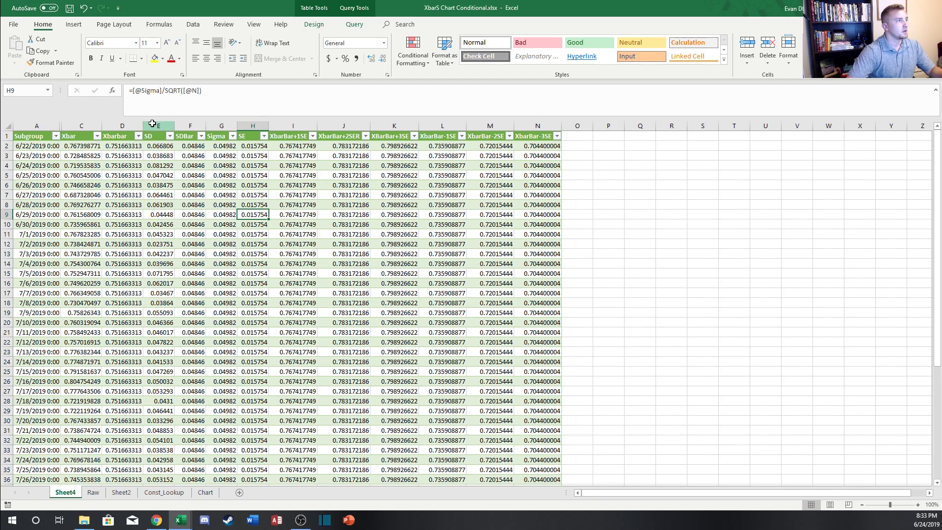
{"action": "left_click_drag", "start_coordinate": [152, 124], "coordinate": [253, 126]}
{"action": "right_click", "coordinate": [253, 125]}
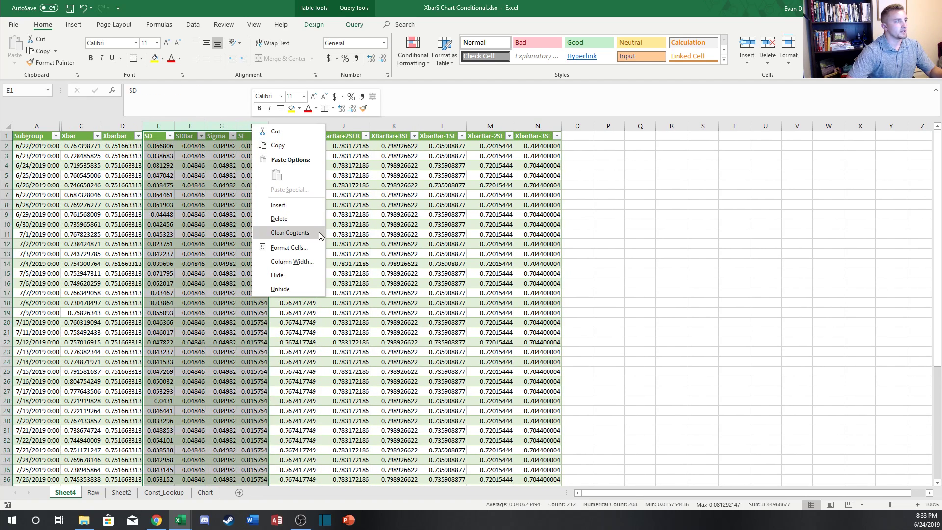
{"action": "left_click", "coordinate": [303, 274]}
{"action": "left_click", "coordinate": [364, 205]}
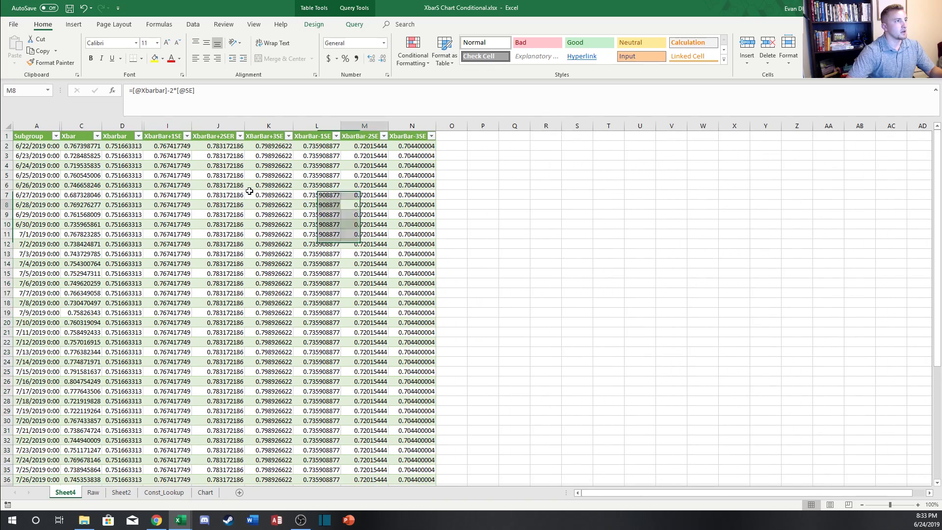
Step: Insert a line chart from the whole visible table, covering Subgroup, Xbar, Xbarbar and the six limit columns
{"action": "left_click", "coordinate": [27, 137]}
{"action": "key", "text": "ctrl+shift+Right"}
{"action": "key", "text": "ctrl+shift+Down"}
{"action": "left_click", "coordinate": [73, 24]}
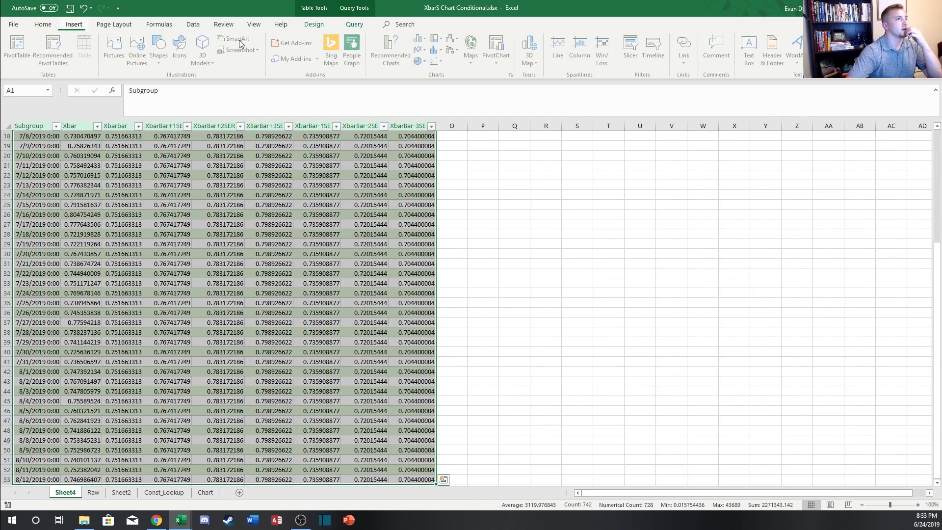
{"action": "left_click", "coordinate": [429, 54]}
{"action": "left_click", "coordinate": [422, 84]}
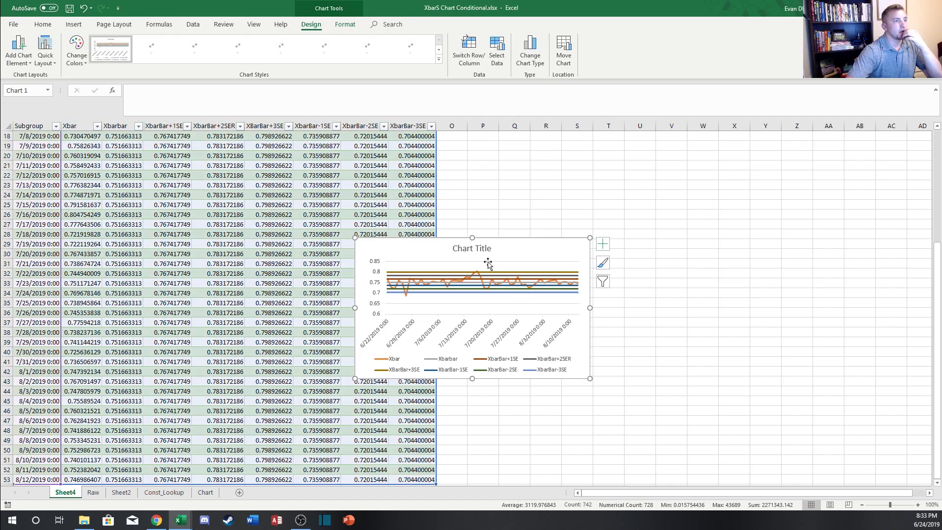
Step: Enlarge the line chart and place it beside the table, spanning about columns O to AB and rows 3 to 30
{"action": "left_click_drag", "start_coordinate": [574, 372], "coordinate": [874, 415]}
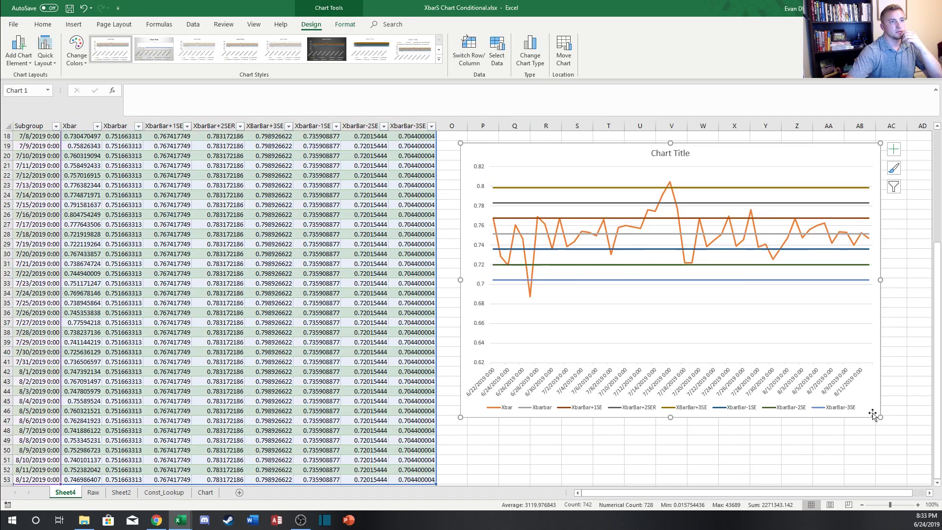
{"action": "left_click_drag", "start_coordinate": [776, 143], "coordinate": [714, 127]}
{"action": "scroll", "coordinate": [704, 218], "scroll_direction": "up", "scroll_amount": 5}
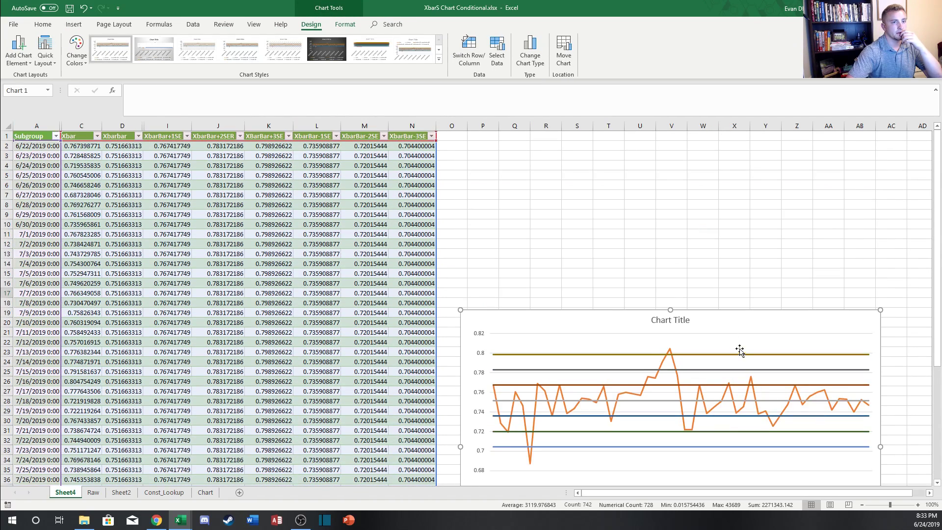
{"action": "left_click_drag", "start_coordinate": [739, 349], "coordinate": [726, 157]}
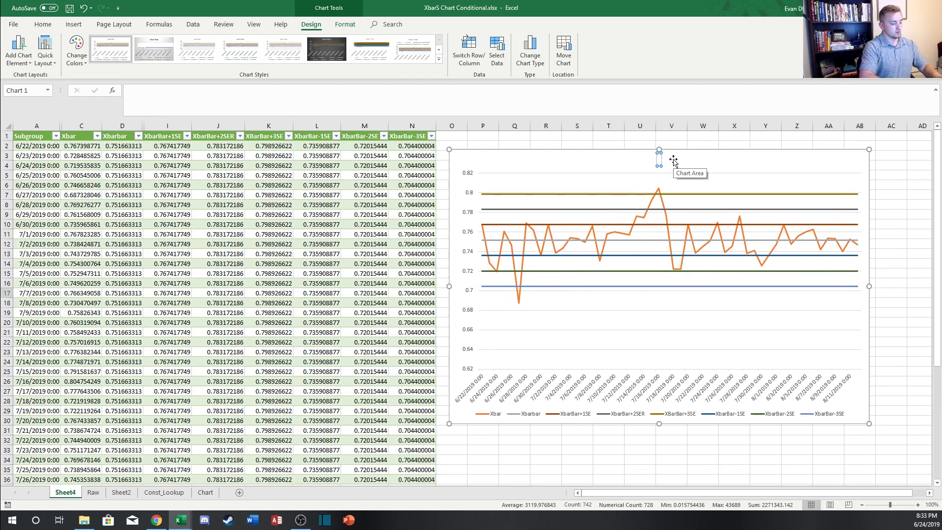
Step: Title the line chart "Xbar Chart" and return to the table cells
{"action": "type", "text": "Xba"}
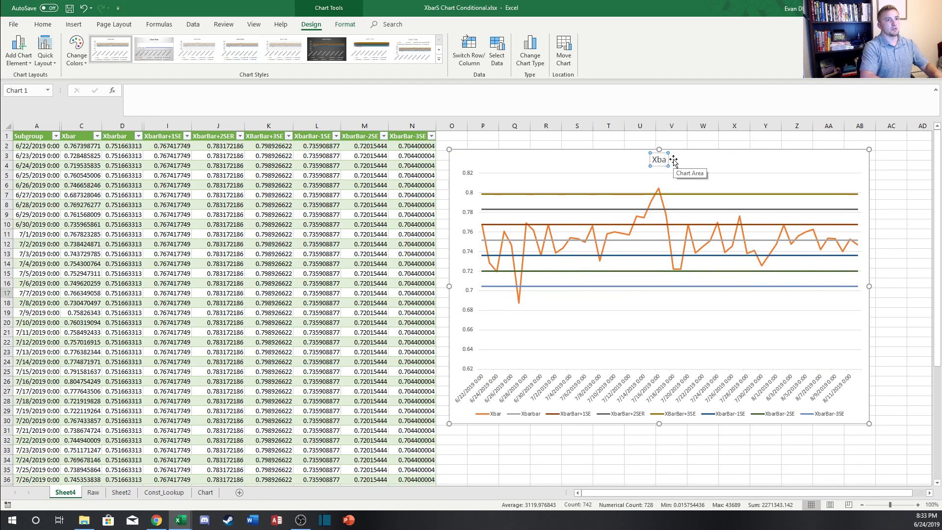
{"action": "type", "text": "rXbar Chart"}
{"action": "left_click", "coordinate": [636, 357]}
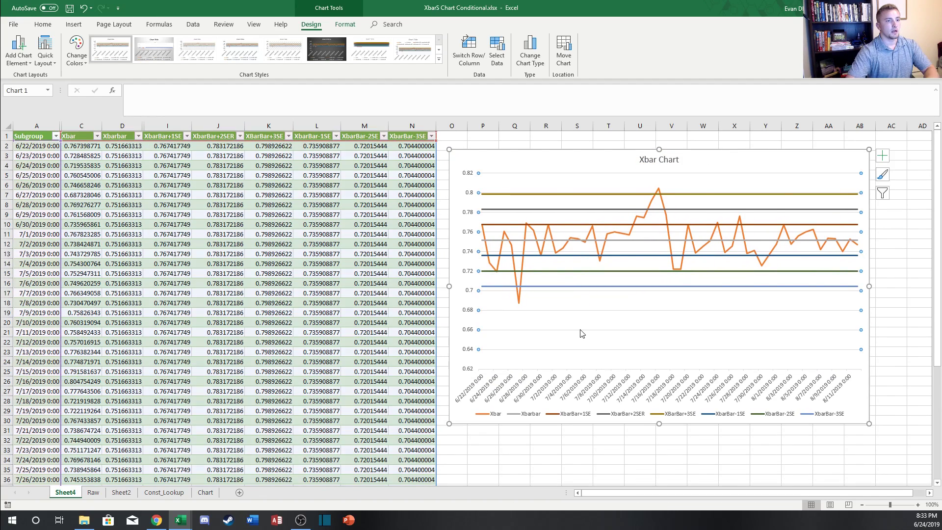
{"action": "left_click", "coordinate": [891, 225]}
{"action": "left_click", "coordinate": [371, 166]}
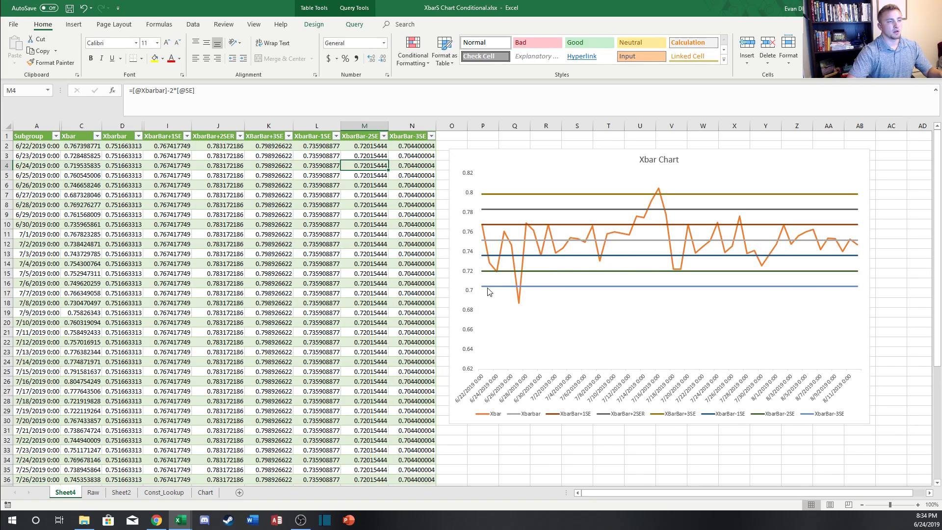
Step: Unhide the hidden columns between Subgroup and XbarBar+1SE
{"action": "left_click", "coordinate": [412, 155]}
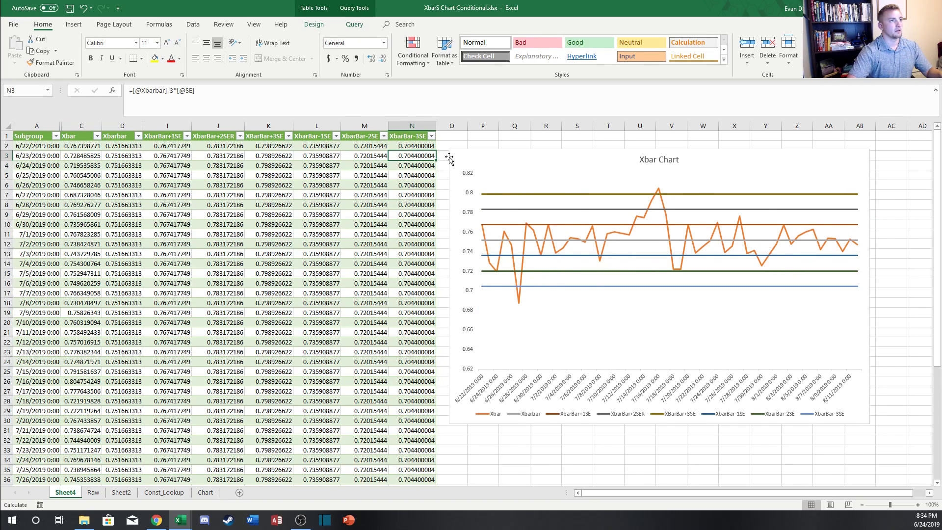
{"action": "left_click_drag", "start_coordinate": [37, 126], "coordinate": [153, 123]}
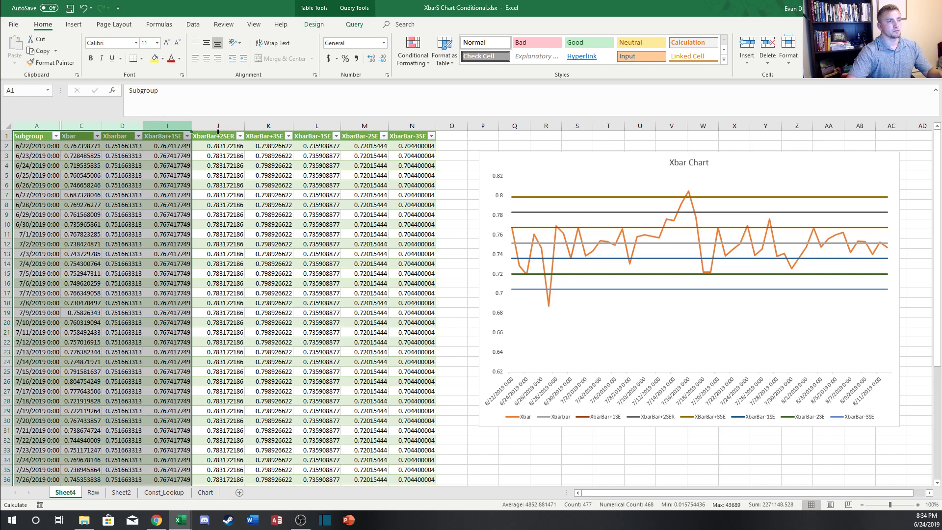
{"action": "right_click", "coordinate": [182, 126]}
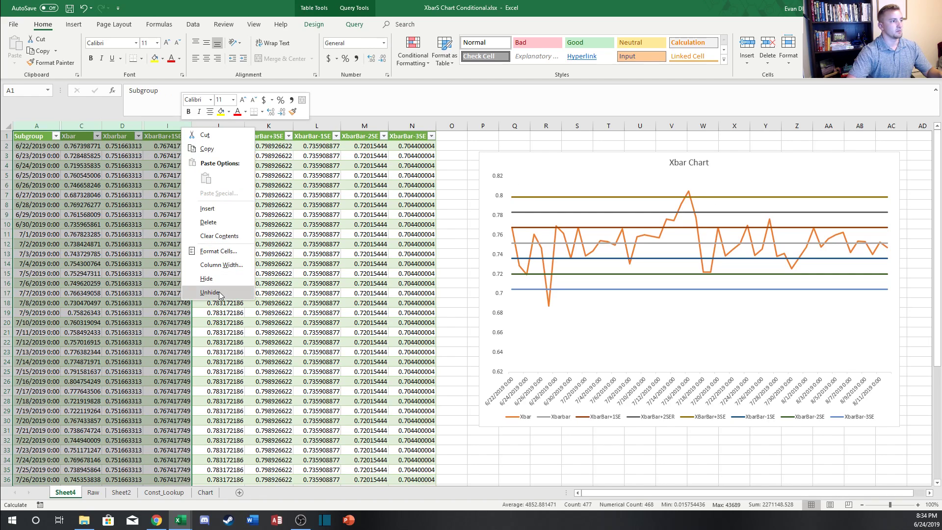
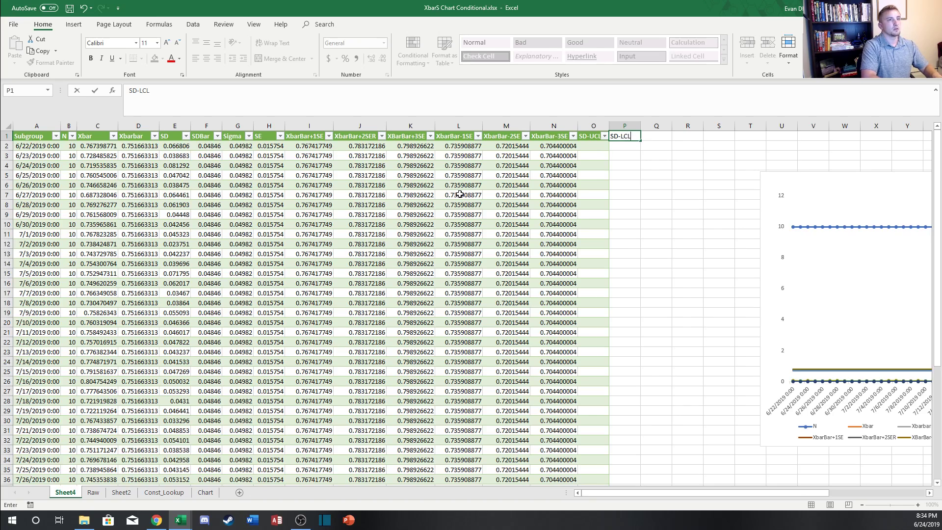
Step: Head column P "SD-LCL" and begin the SD-UCL formula in O2 as SDBar multiplied by a VLOOKUP on N
{"action": "key", "text": "Return"}
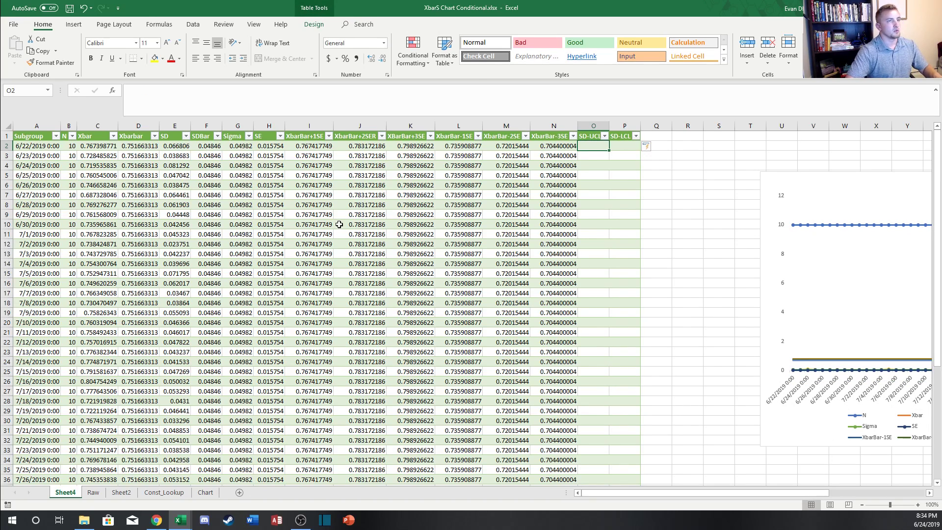
{"action": "type", "text": "="}
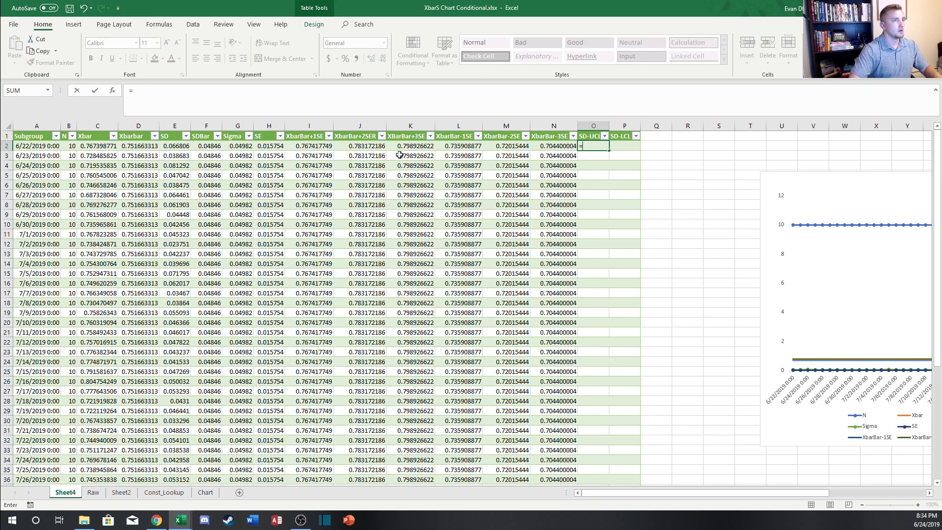
{"action": "left_click", "coordinate": [205, 144]}
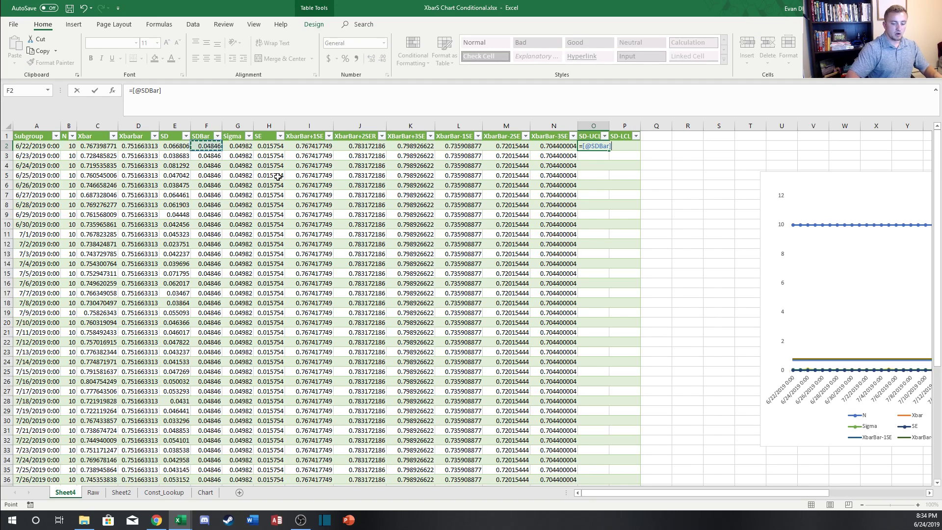
{"action": "type", "text": "*"}
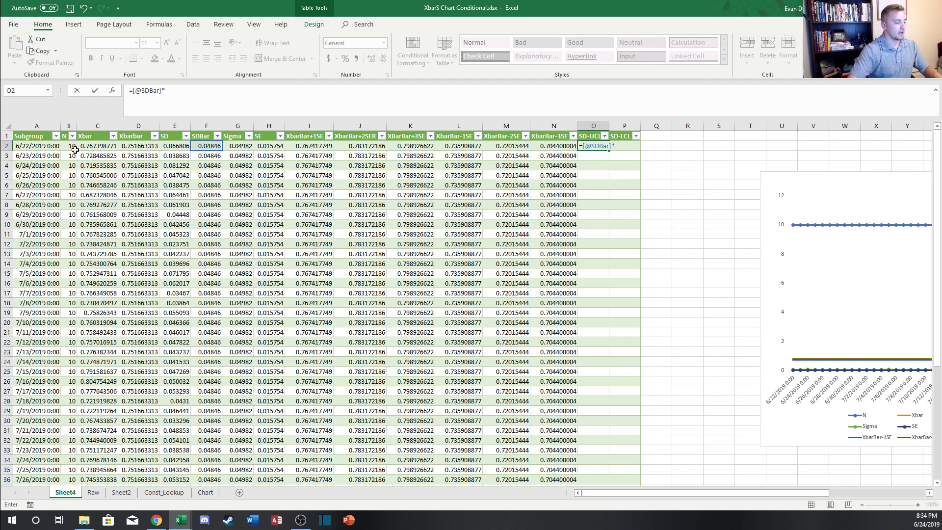
{"action": "type", "text": "VLOOKUP("}
{"action": "left_click", "coordinate": [74, 148]}
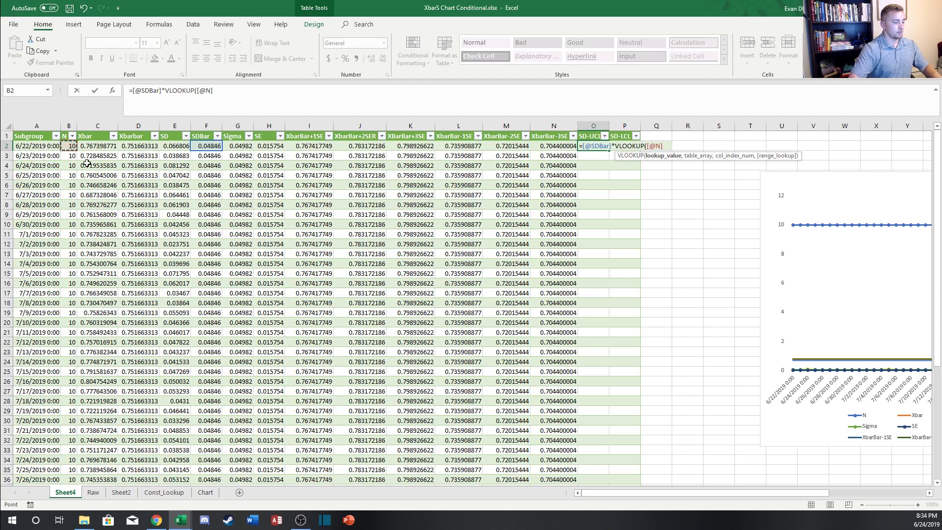
{"action": "type", "text": ","}
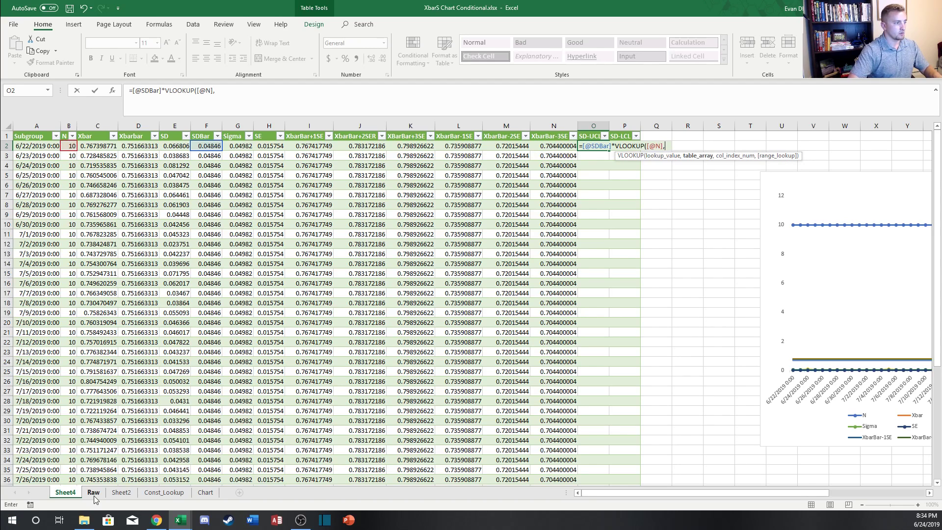
Step: Complete the SD-UCL lookup with the whole Const_Lookup table (Table2[#All]), column index 8 and an exact match (FALSE)
{"action": "left_click", "coordinate": [164, 492]}
{"action": "left_click", "coordinate": [41, 144]}
{"action": "key", "text": "ctrl+a"}
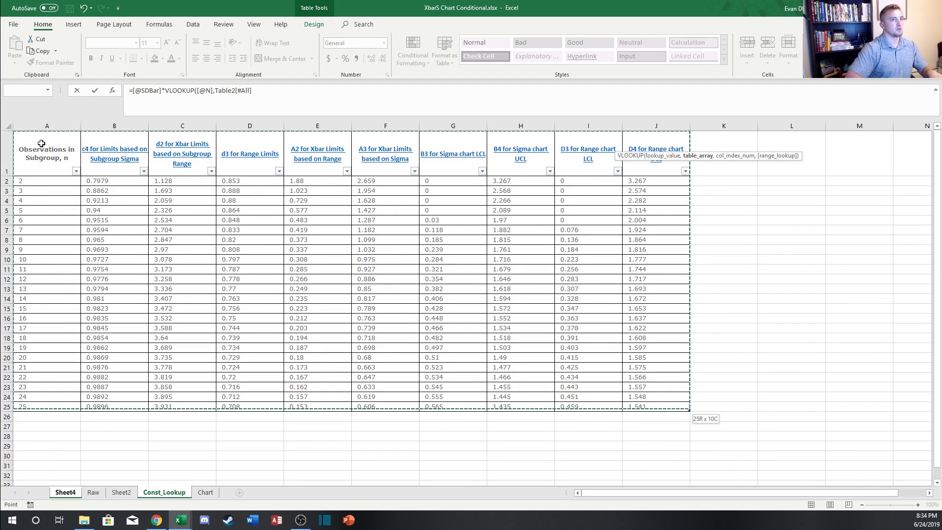
{"action": "left_click", "coordinate": [252, 91]}
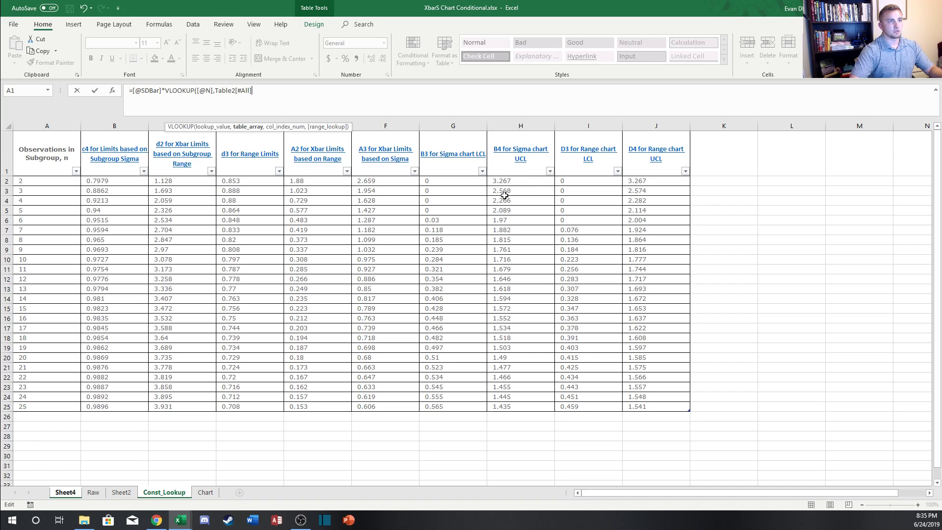
{"action": "type", "text": ",8"}
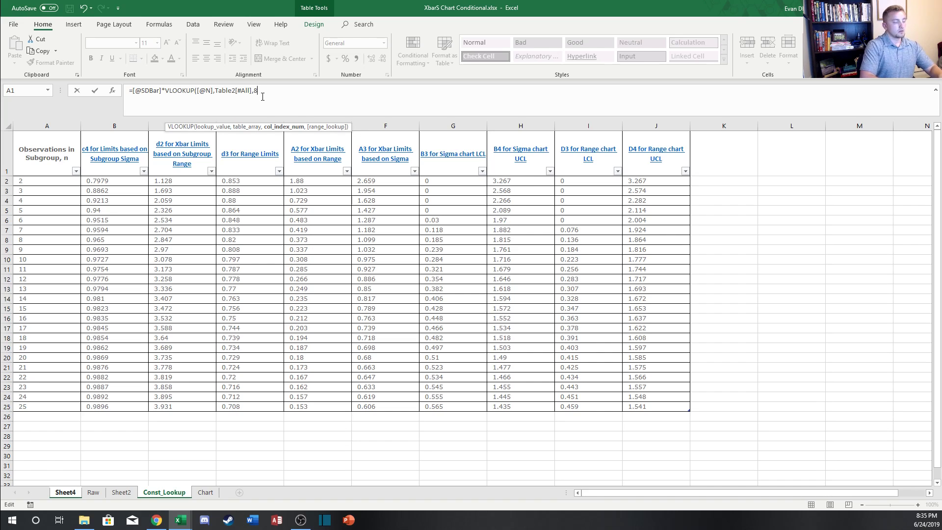
{"action": "type", "text": ","}
{"action": "key", "text": "Down"}
{"action": "key", "text": "Tab"}
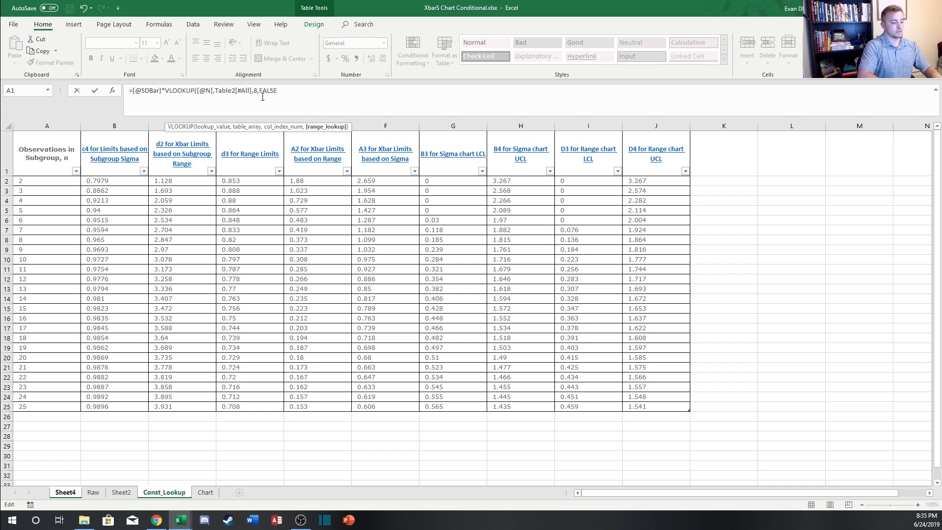
{"action": "type", "text": ")"}
{"action": "key", "text": "Return"}
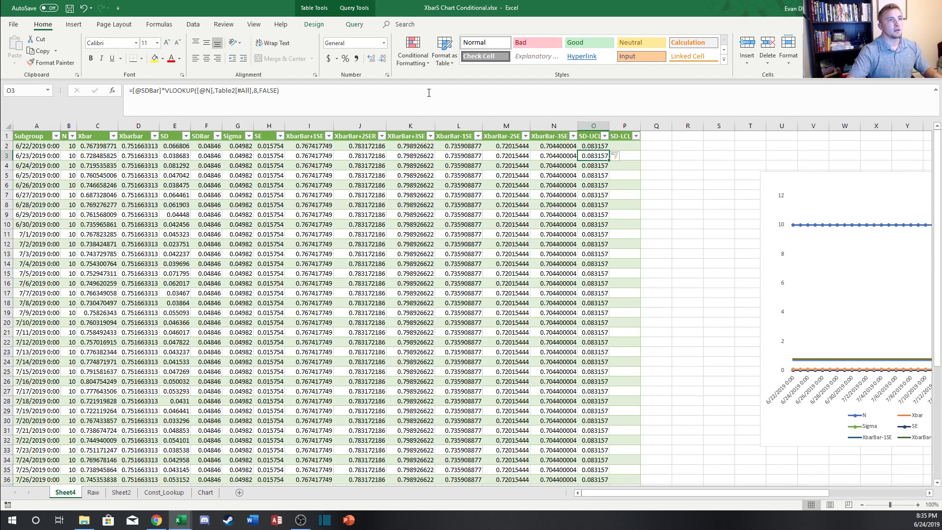
Step: Copy the SD-UCL formula into the SD-LCL column and set its lookup column index to 7
{"action": "left_click", "coordinate": [587, 144]}
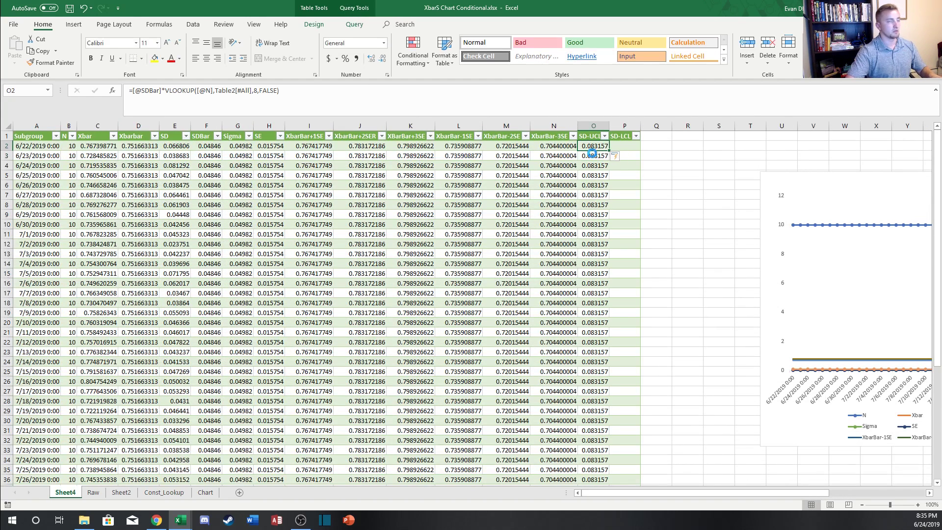
{"action": "key", "text": "ctrl+c"}
{"action": "left_click", "coordinate": [623, 144]}
{"action": "key", "text": "ctrl+v"}
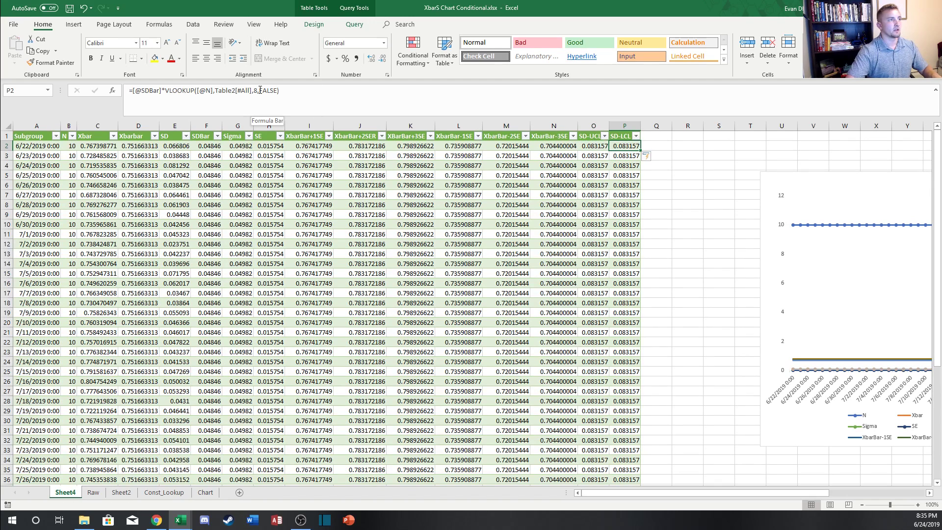
{"action": "left_click", "coordinate": [258, 90]}
{"action": "key", "text": "Left"}
{"action": "key", "text": "BackSpace"}
{"action": "type", "text": "7"}
{"action": "key", "text": "Return"}
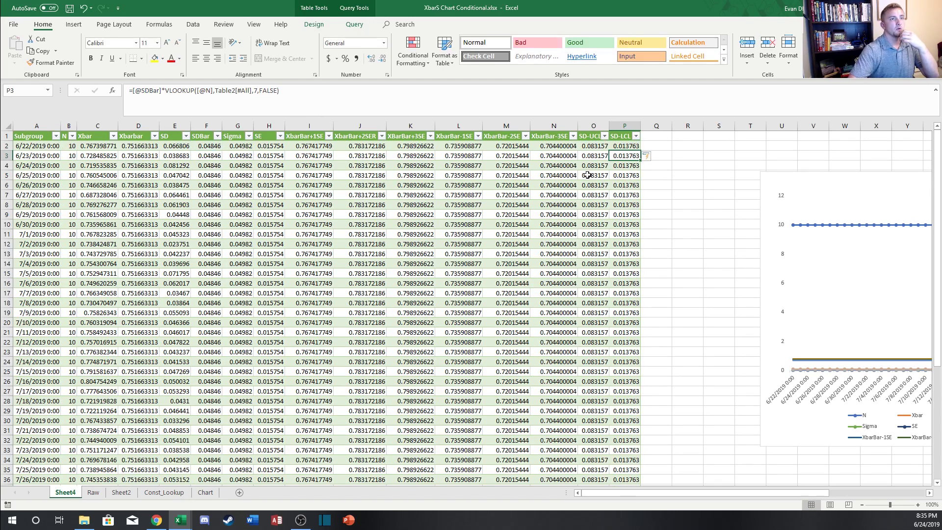
Step: Check the SD-LCL formula against the sigma chart LCL and UCL constants on the Const_Lookup sheet
{"action": "left_click", "coordinate": [625, 140]}
{"action": "left_click", "coordinate": [624, 146]}
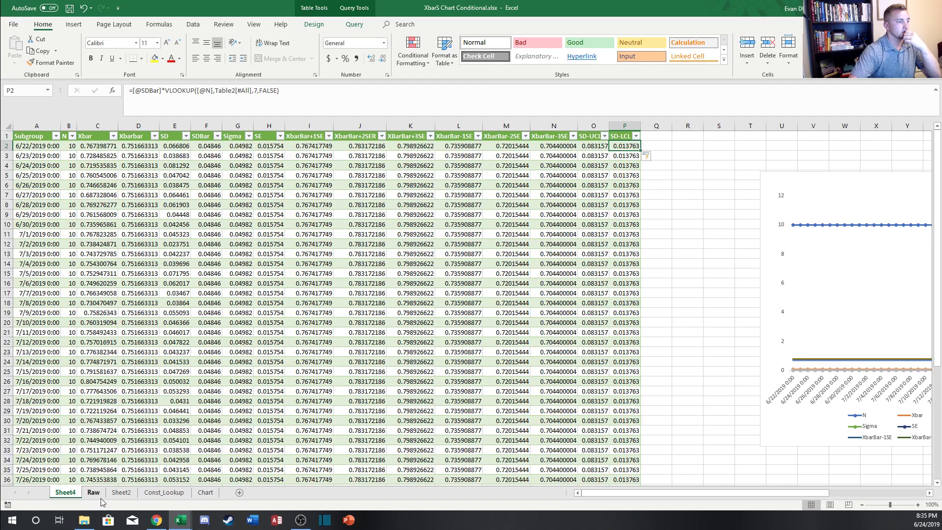
{"action": "left_click", "coordinate": [161, 492]}
{"action": "left_click_drag", "start_coordinate": [516, 153], "coordinate": [517, 395]}
{"action": "left_click", "coordinate": [569, 230]}
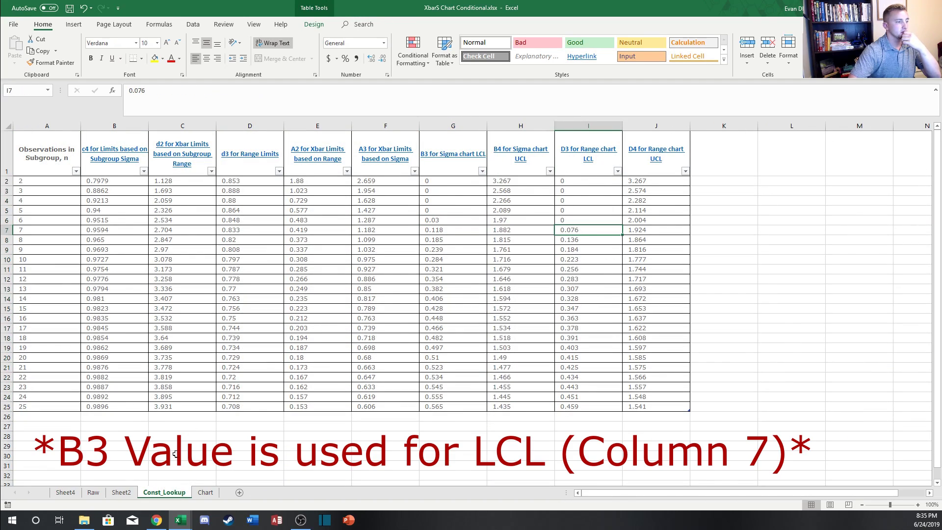
Step: Return to Sheet4 and move the Xbar chart closer to the table, starting at about column R
{"action": "left_click", "coordinate": [66, 493]}
{"action": "left_click_drag", "start_coordinate": [896, 288], "coordinate": [830, 280]}
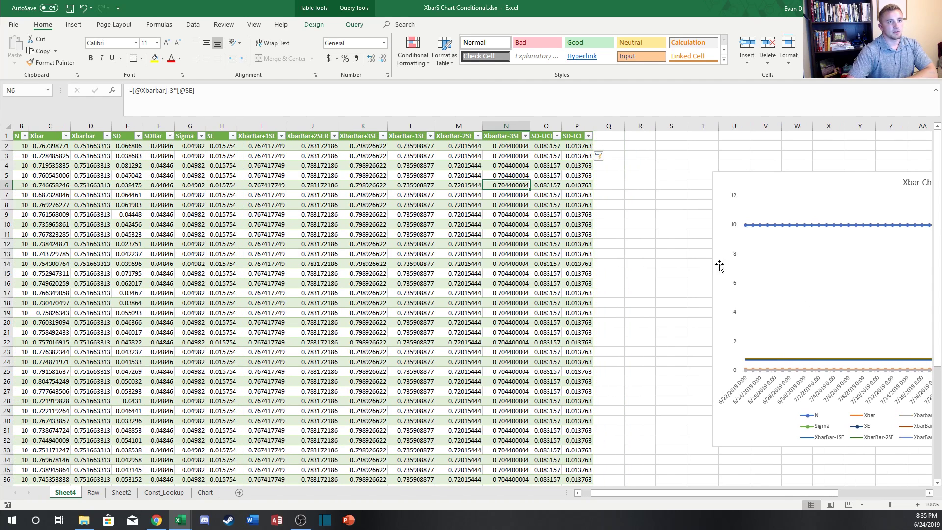
{"action": "left_click", "coordinate": [687, 146]}
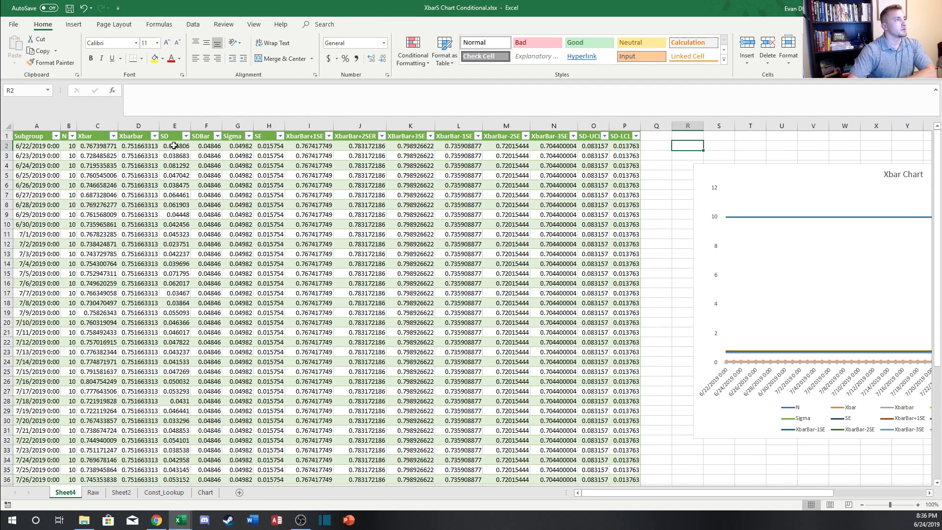
Step: Move the SD and SDBar table columns so they sit between XbarBar-3SE and SD-UCL
{"action": "left_click", "coordinate": [174, 146]}
{"action": "left_click", "coordinate": [174, 138]}
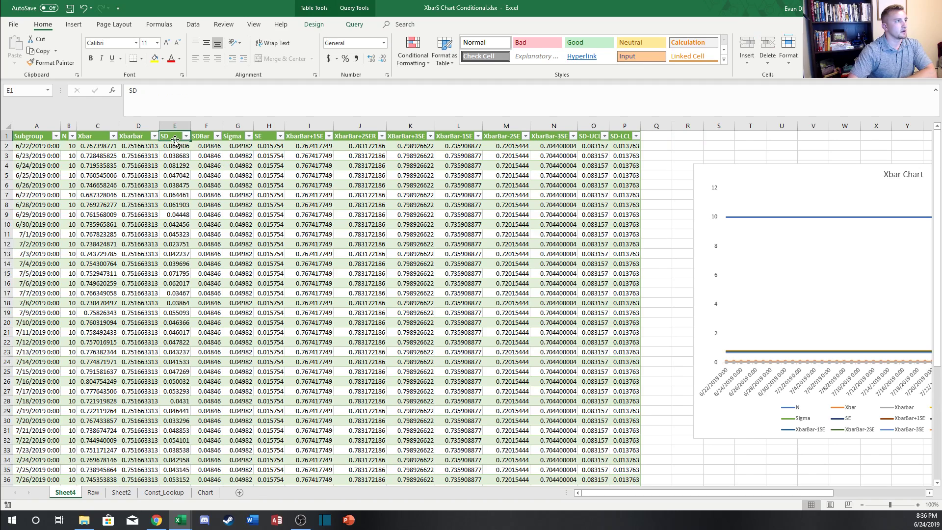
{"action": "left_click", "coordinate": [174, 137]}
{"action": "left_click_drag", "start_coordinate": [175, 139], "coordinate": [584, 141]}
{"action": "left_click", "coordinate": [175, 142]}
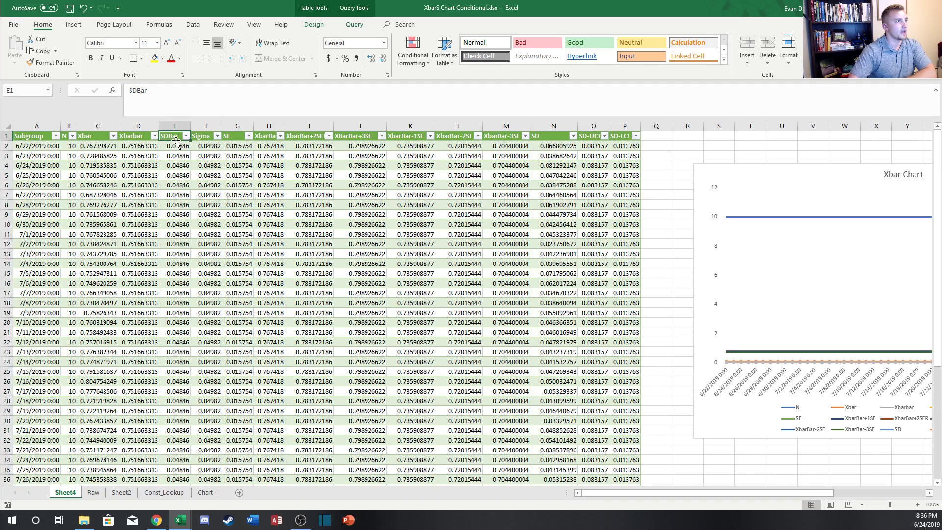
{"action": "left_click", "coordinate": [175, 139]}
{"action": "left_click_drag", "start_coordinate": [176, 139], "coordinate": [579, 142]}
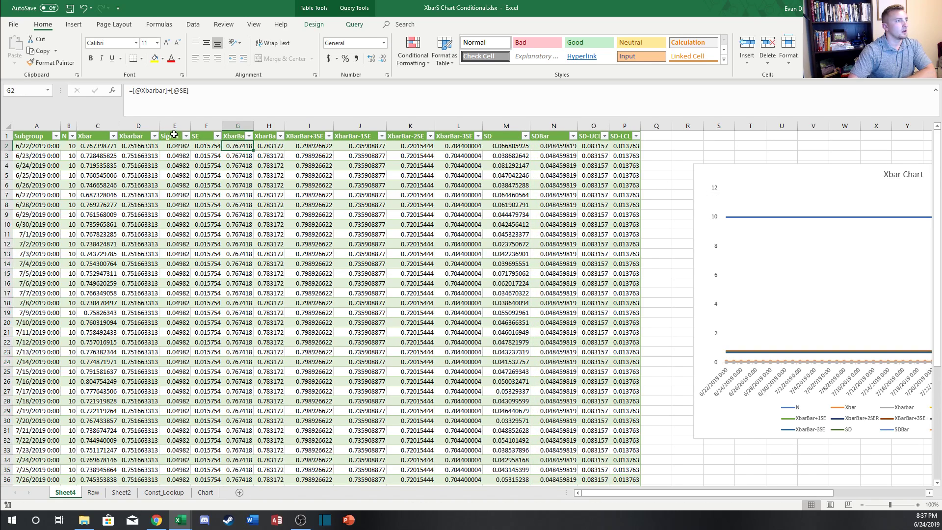
Step: Hide the Sigma, SE and N columns on Sheet4
{"action": "left_click_drag", "start_coordinate": [175, 133], "coordinate": [209, 130]}
{"action": "right_click", "coordinate": [209, 130]}
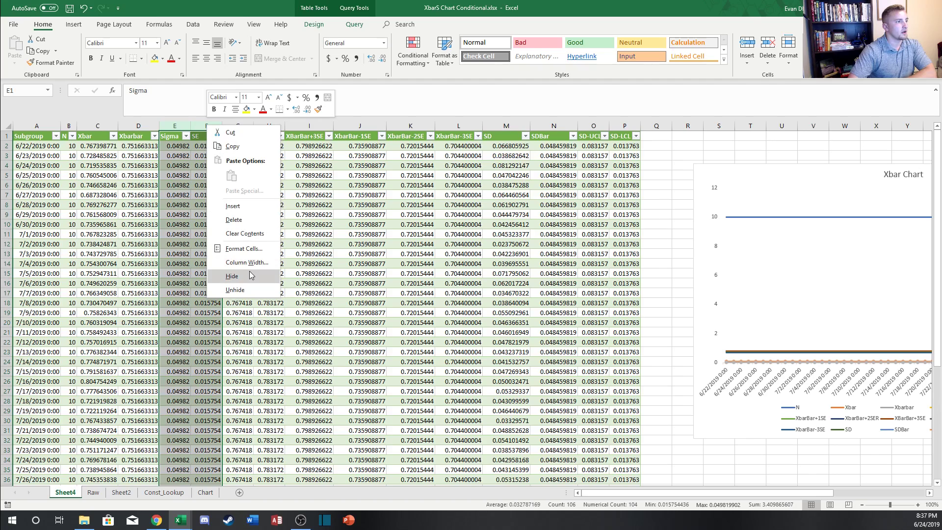
{"action": "left_click", "coordinate": [231, 277]}
{"action": "left_click", "coordinate": [69, 131]}
{"action": "right_click", "coordinate": [74, 132]}
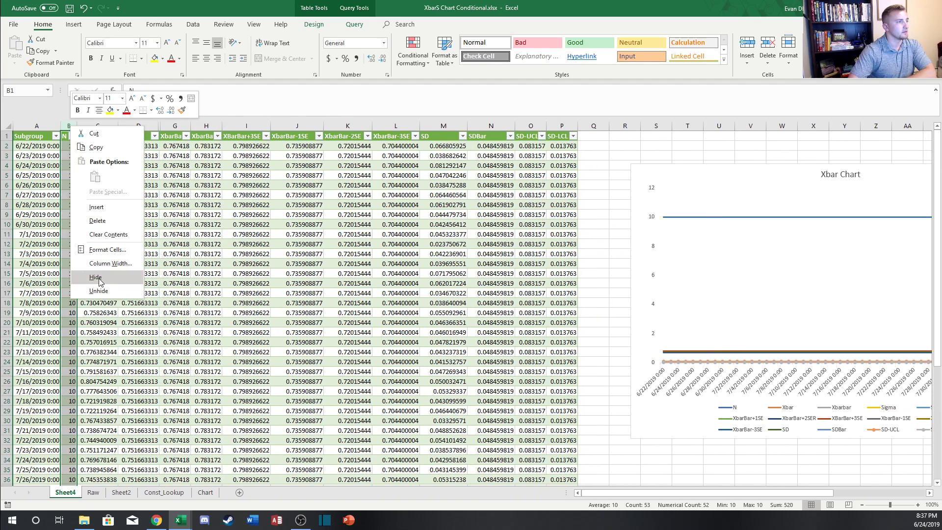
{"action": "left_click", "coordinate": [86, 277]}
Step: Reposition the Xbar chart beside the SD-LCL column, with its upper corner at about column Q, row 2
{"action": "left_click", "coordinate": [648, 168]}
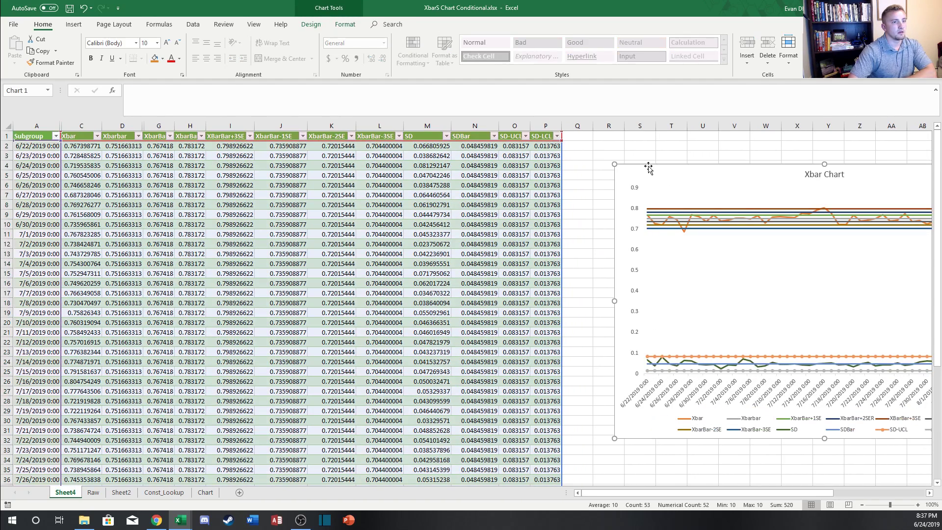
{"action": "left_click_drag", "start_coordinate": [648, 168], "coordinate": [296, 162]}
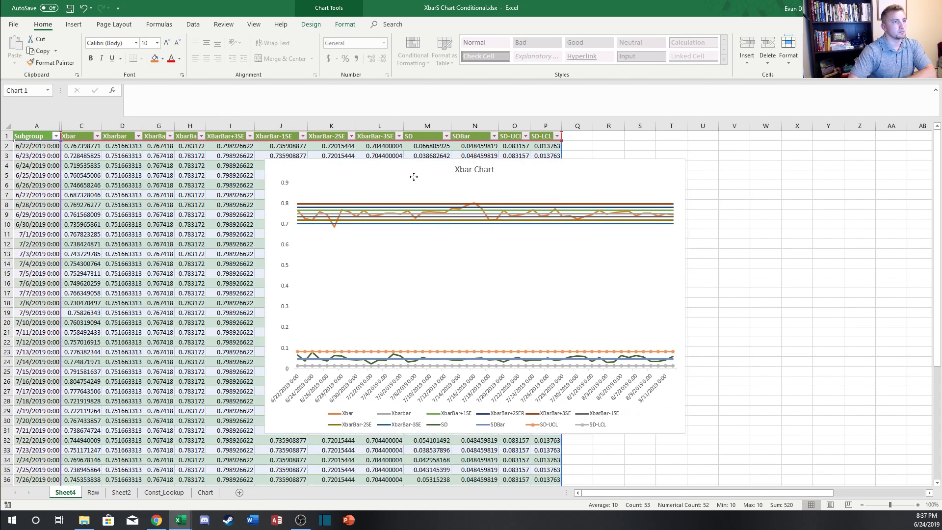
{"action": "left_click_drag", "start_coordinate": [414, 177], "coordinate": [703, 154]}
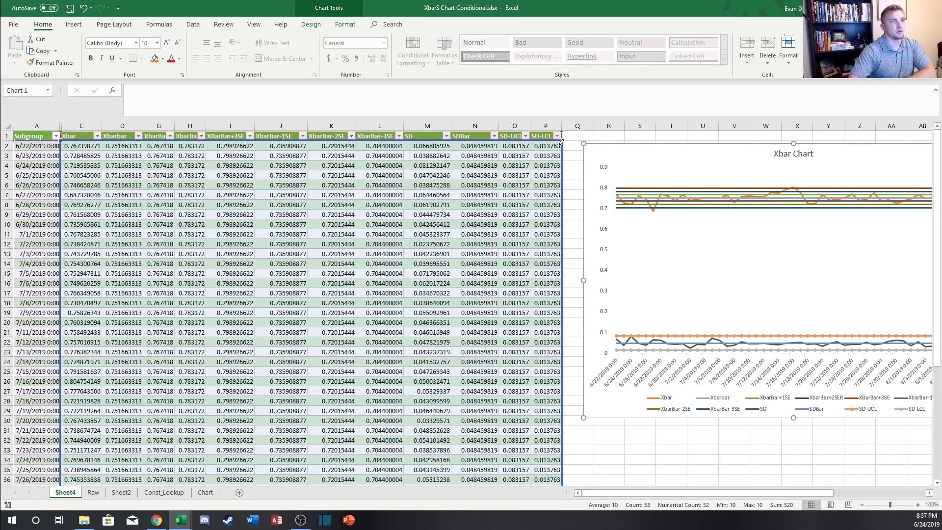
Step: Shrink the Xbar chart's data range to end at XbarBar-3SE, excluding SD, SDBar, SD-UCL and SD-LCL
{"action": "left_click_drag", "start_coordinate": [561, 141], "coordinate": [414, 141]}
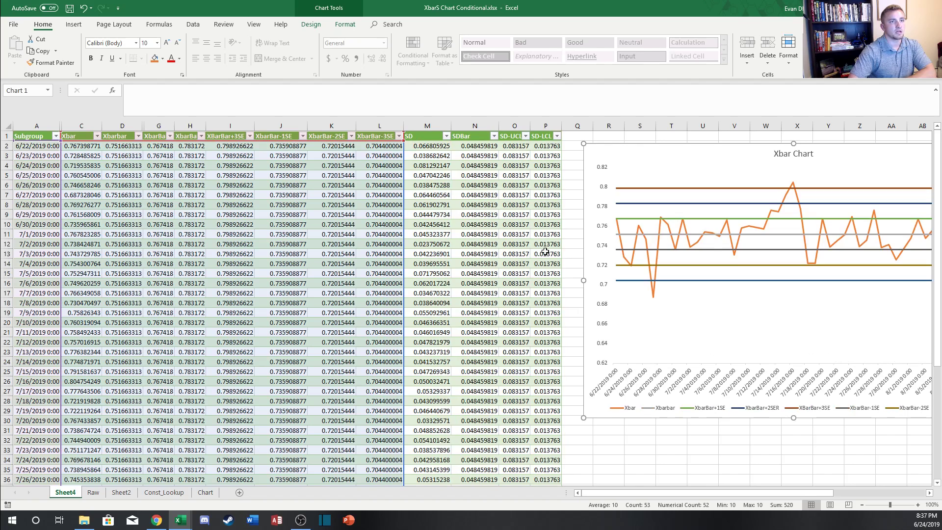
{"action": "left_click", "coordinate": [591, 136]}
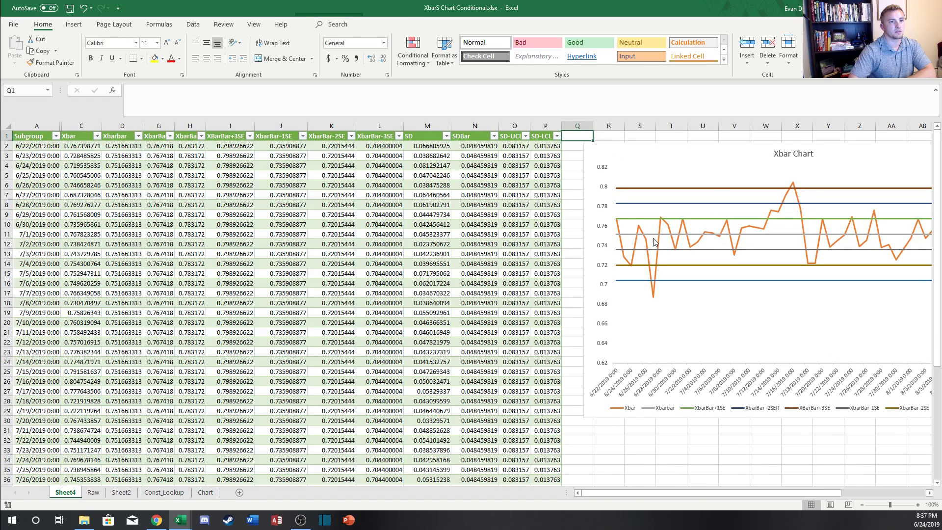
{"action": "left_click", "coordinate": [651, 157]}
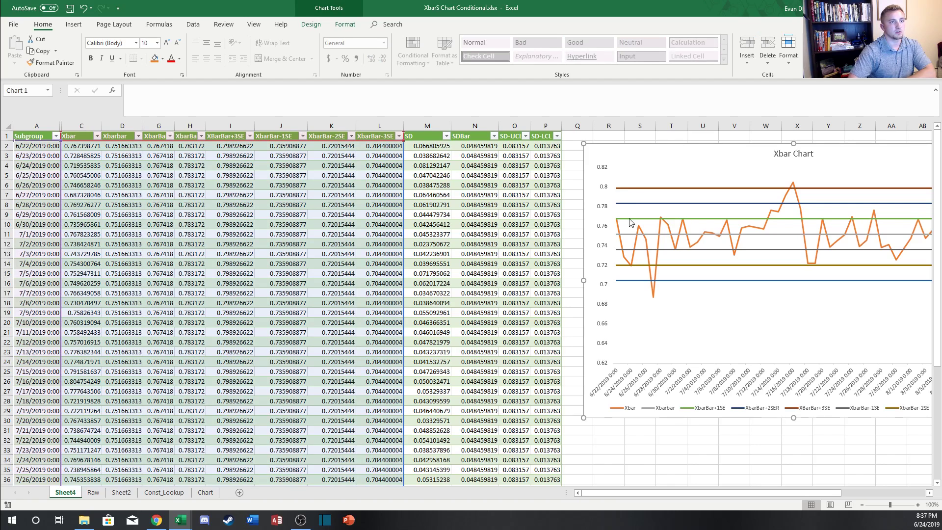
{"action": "left_click", "coordinate": [579, 139]}
Step: Insert a 2-D line chart from the full Subgroup, SD, SDBar, SD-UCL and SD-LCL columns
{"action": "left_click", "coordinate": [38, 137]}
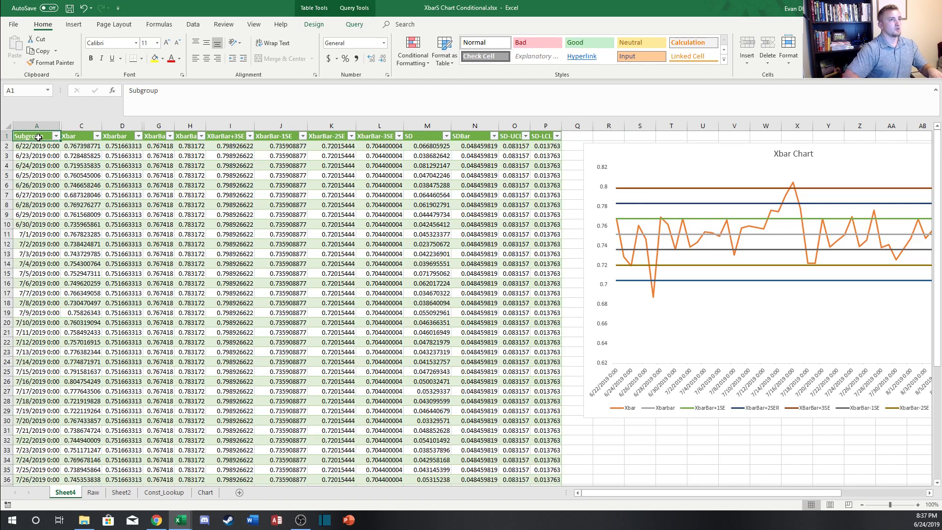
{"action": "key", "text": "ctrl+shift+Down"}
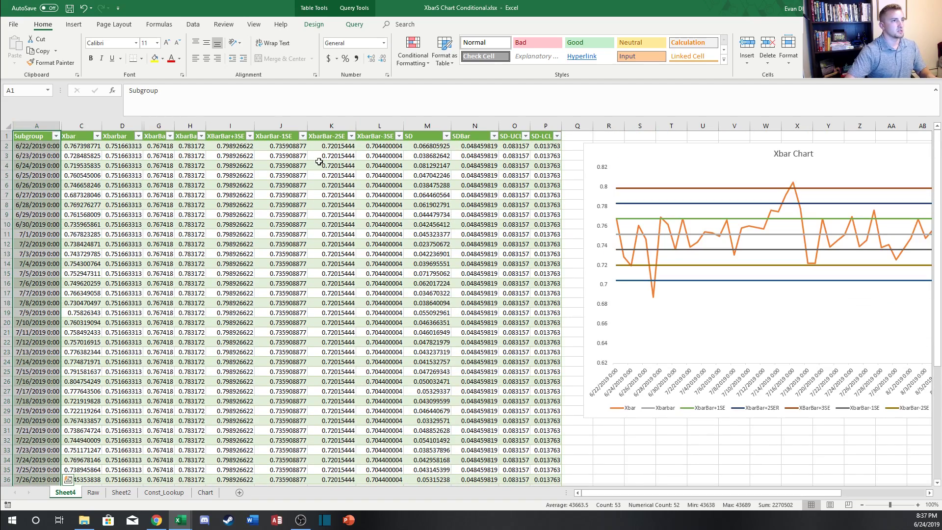
{"action": "left_click_drag", "start_coordinate": [430, 136], "coordinate": [536, 183], "text": "ctrl"}
{"action": "scroll", "coordinate": [535, 183], "scroll_direction": "down", "scroll_amount": 2}
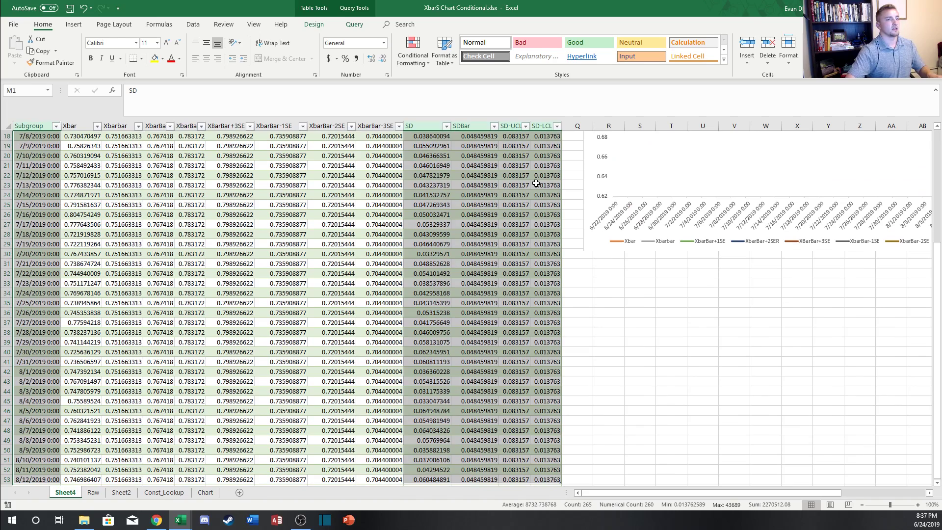
{"action": "left_click", "coordinate": [74, 24]}
{"action": "left_click", "coordinate": [425, 50]}
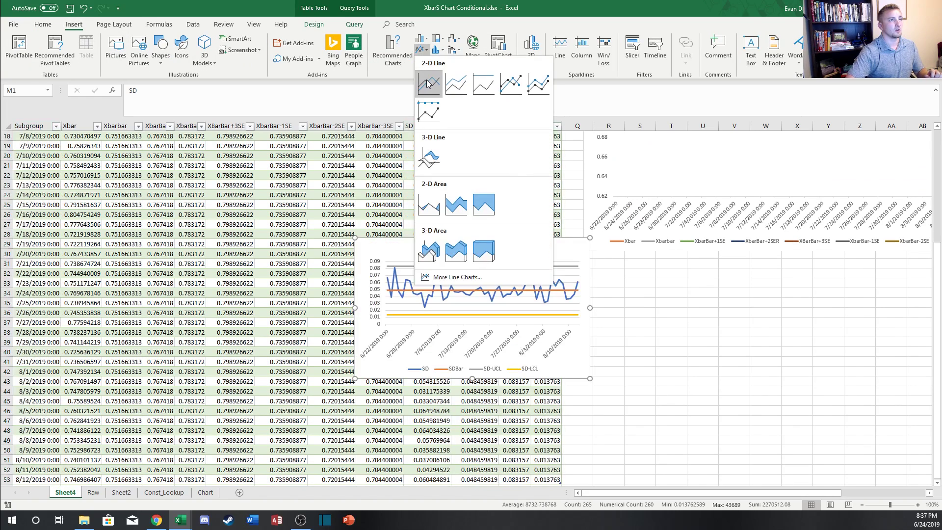
{"action": "left_click", "coordinate": [426, 84]}
Step: Place the new SD line chart directly beneath the Xbar chart, starting at about column Q, row 30
{"action": "left_click_drag", "start_coordinate": [711, 302], "coordinate": [655, 266]}
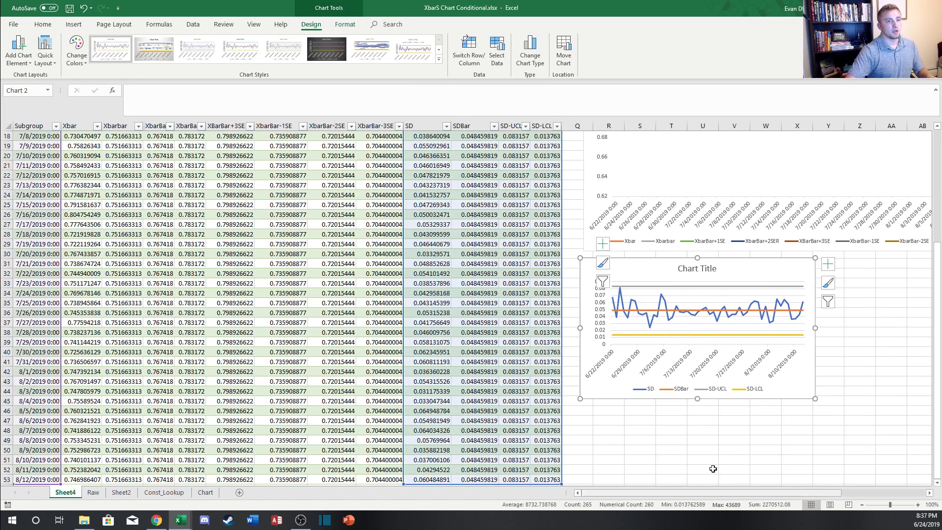
{"action": "left_click", "coordinate": [702, 440]}
{"action": "middle_click", "coordinate": [707, 437]}
{"action": "middle_click", "coordinate": [763, 378]}
{"action": "left_click", "coordinate": [546, 250]}
{"action": "left_click", "coordinate": [584, 265]}
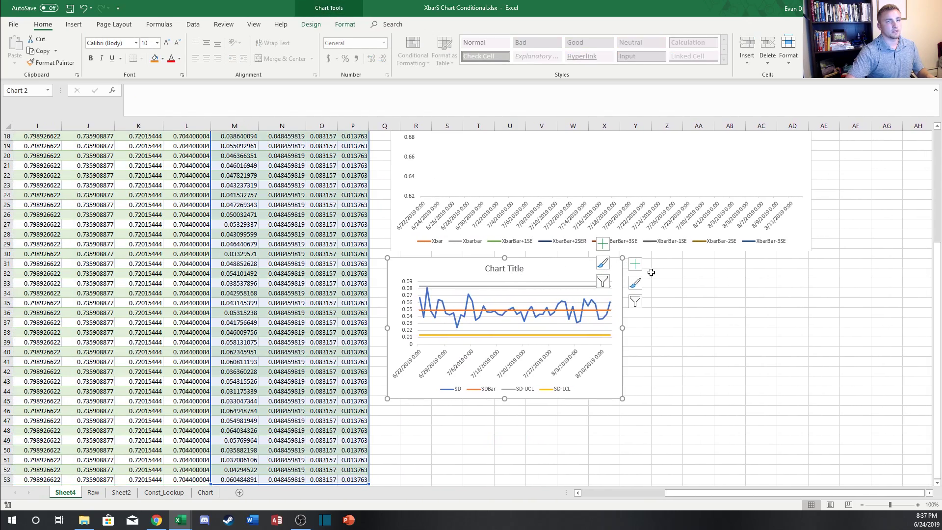
Step: Widen the SD chart to match the Xbar chart's width, ending at about column AD
{"action": "left_click_drag", "start_coordinate": [624, 327], "coordinate": [813, 302]}
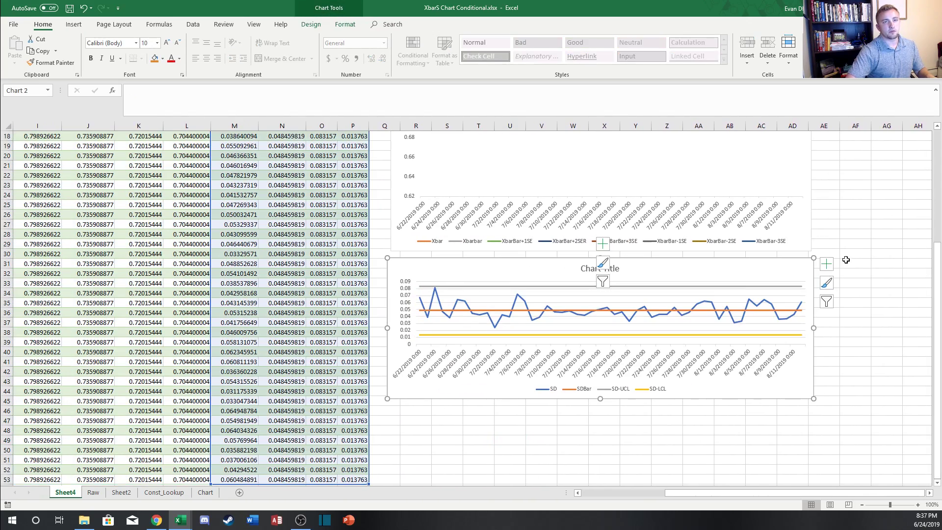
{"action": "left_click", "coordinate": [855, 244]}
{"action": "scroll", "coordinate": [706, 295], "scroll_direction": "up", "scroll_amount": 5}
{"action": "scroll", "coordinate": [658, 302], "scroll_direction": "down", "scroll_amount": 5}
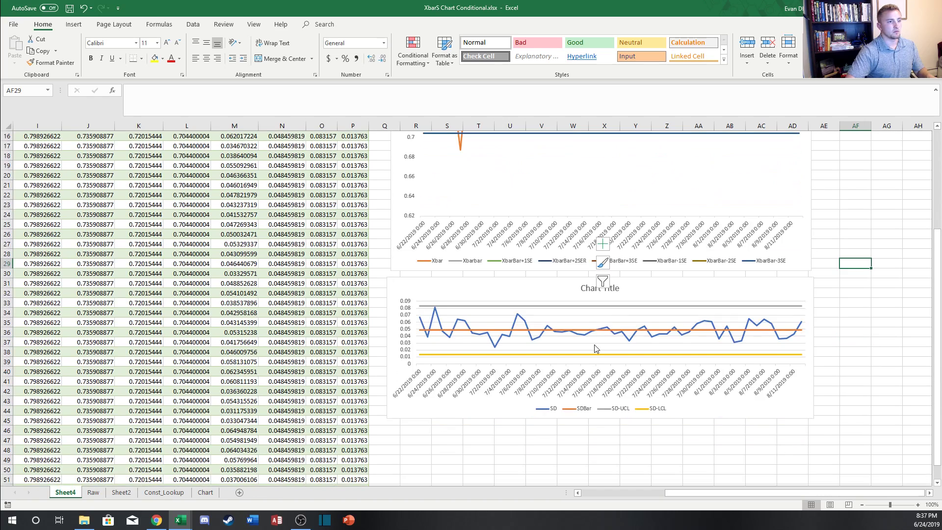
Step: Format the XbarBar+3SE line in the Xbar chart as a solid red line, 1.5 pt wide
{"action": "scroll", "coordinate": [596, 348], "scroll_direction": "up", "scroll_amount": 4}
{"action": "right_click", "coordinate": [459, 159]}
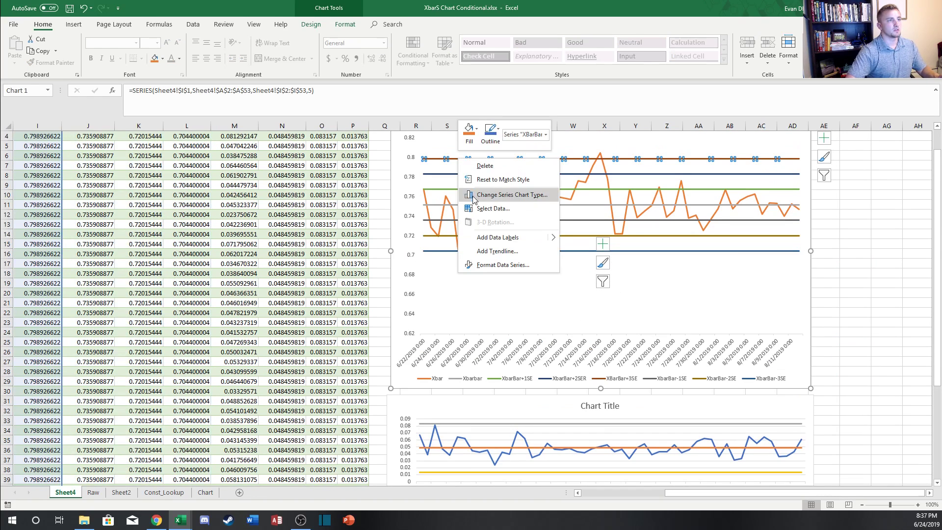
{"action": "left_click", "coordinate": [504, 266]}
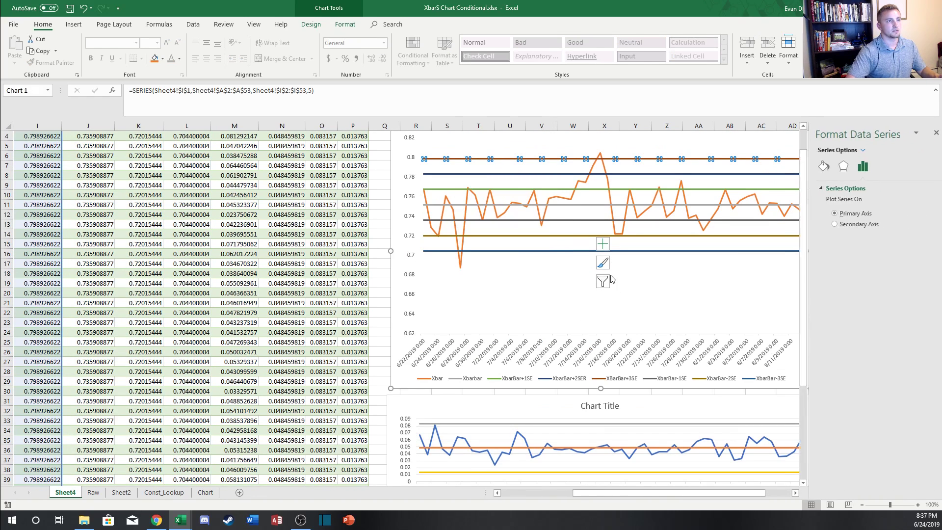
{"action": "left_click_drag", "start_coordinate": [569, 493], "coordinate": [638, 492]}
{"action": "left_click", "coordinate": [818, 166]}
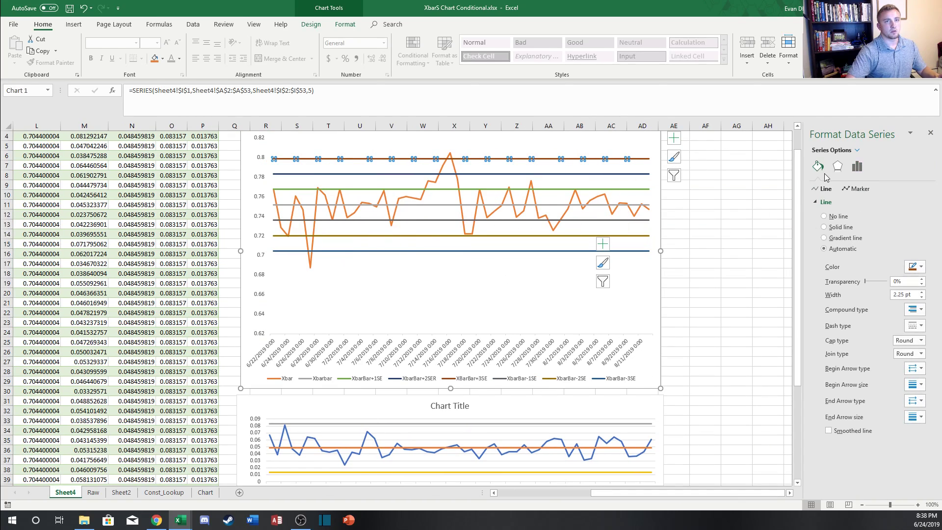
{"action": "left_click", "coordinate": [825, 228]}
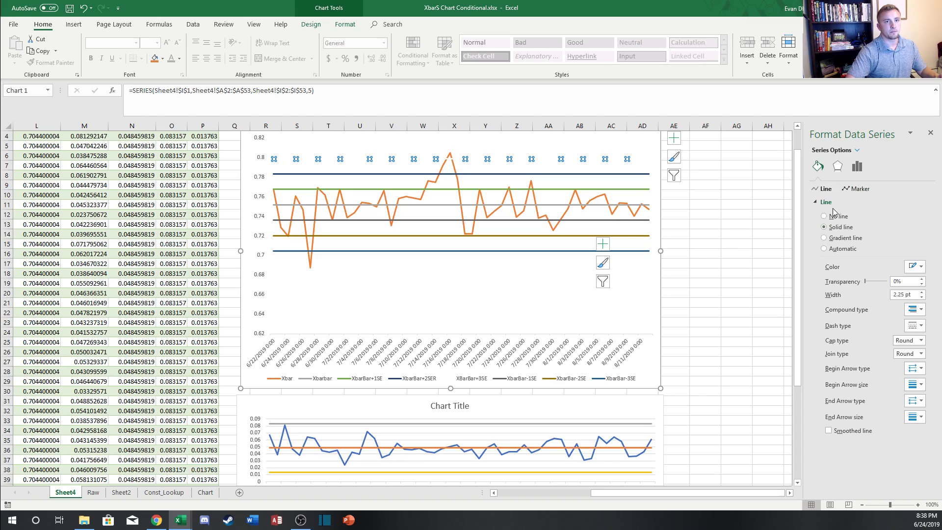
{"action": "left_click", "coordinate": [914, 266]}
{"action": "left_click", "coordinate": [871, 358]}
{"action": "left_click", "coordinate": [922, 298]}
{"action": "left_click", "coordinate": [923, 298]}
{"action": "left_click", "coordinate": [922, 298]}
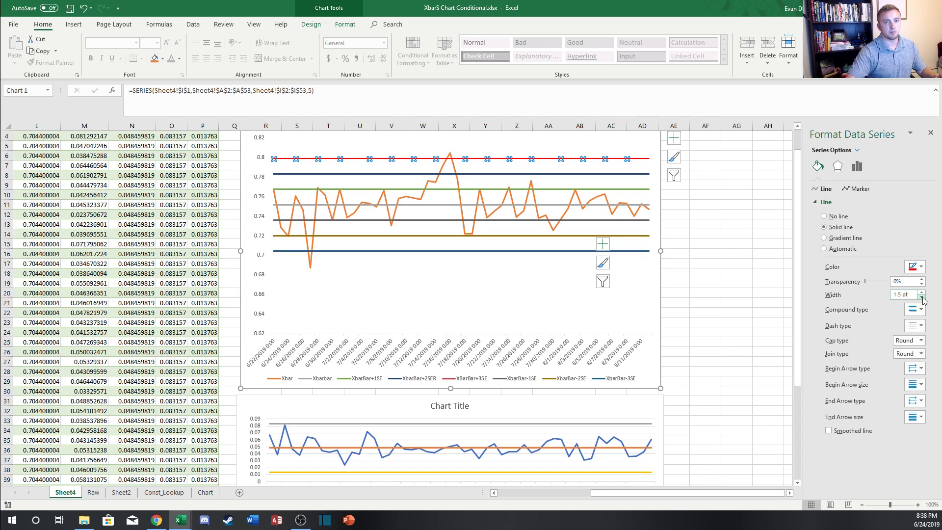
Step: Format the XbarBar-3SE line in the Xbar chart as a solid red line, 1.5 pt wide
{"action": "left_click", "coordinate": [570, 251]}
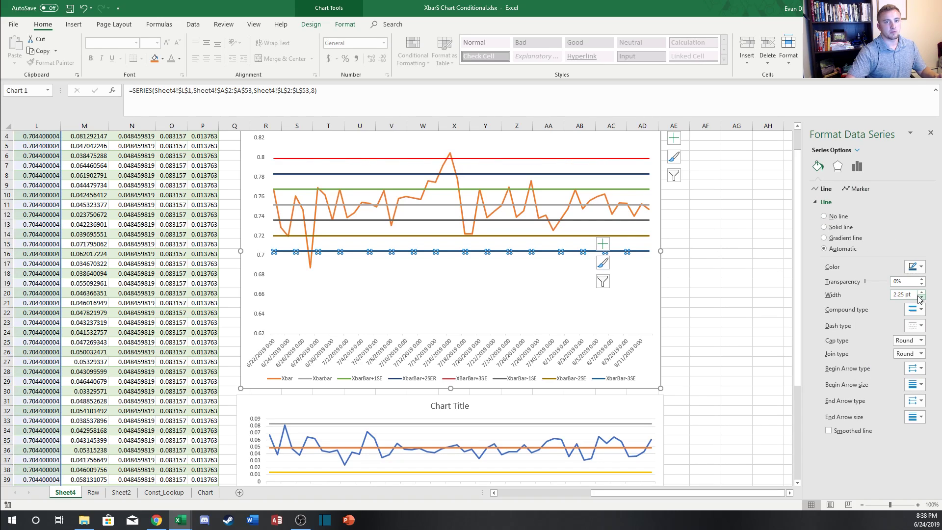
{"action": "left_click", "coordinate": [922, 298]}
{"action": "left_click", "coordinate": [922, 298]}
{"action": "left_click", "coordinate": [922, 298]}
{"action": "left_click", "coordinate": [914, 267]}
{"action": "left_click", "coordinate": [870, 358]}
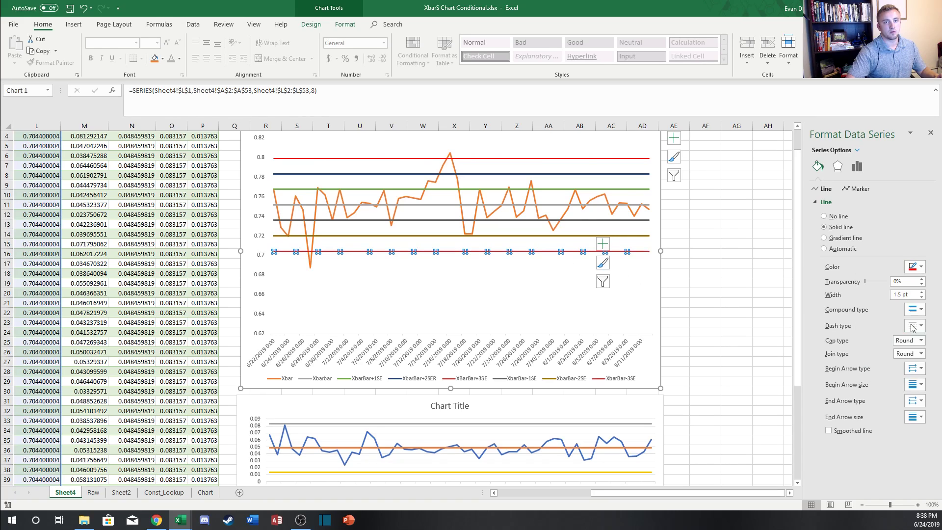
Step: Format the Xbarbar center line as black, 1.5 pt wide, with the Long Dash Dot style
{"action": "left_click", "coordinate": [609, 205]}
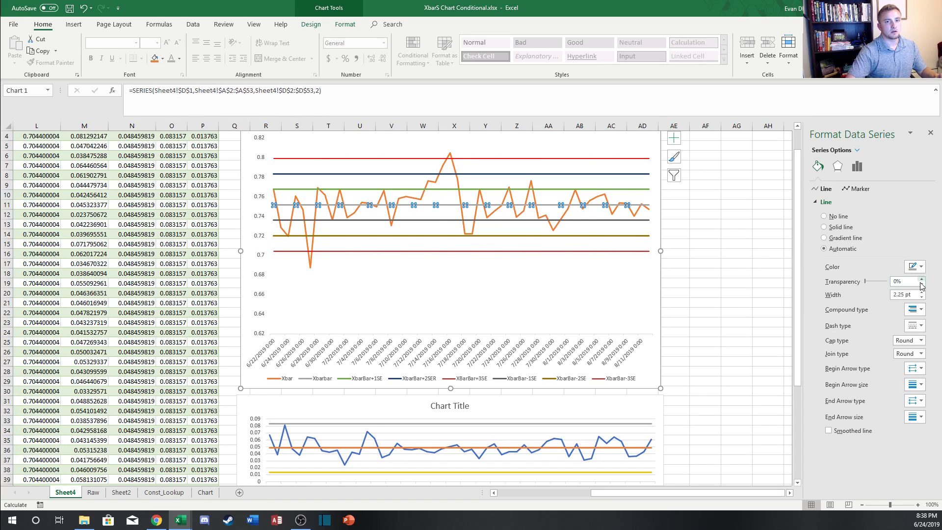
{"action": "left_click", "coordinate": [921, 268]}
{"action": "left_click", "coordinate": [869, 288]}
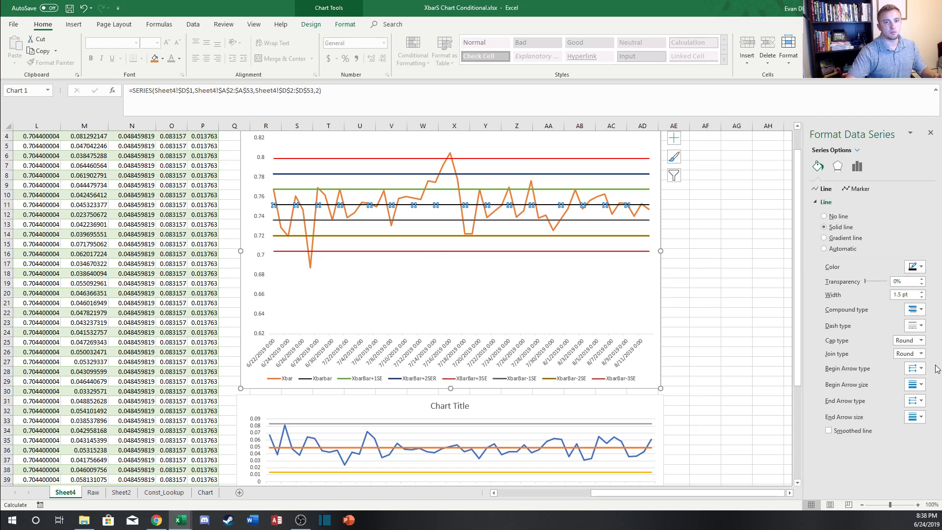
{"action": "left_click", "coordinate": [916, 325]}
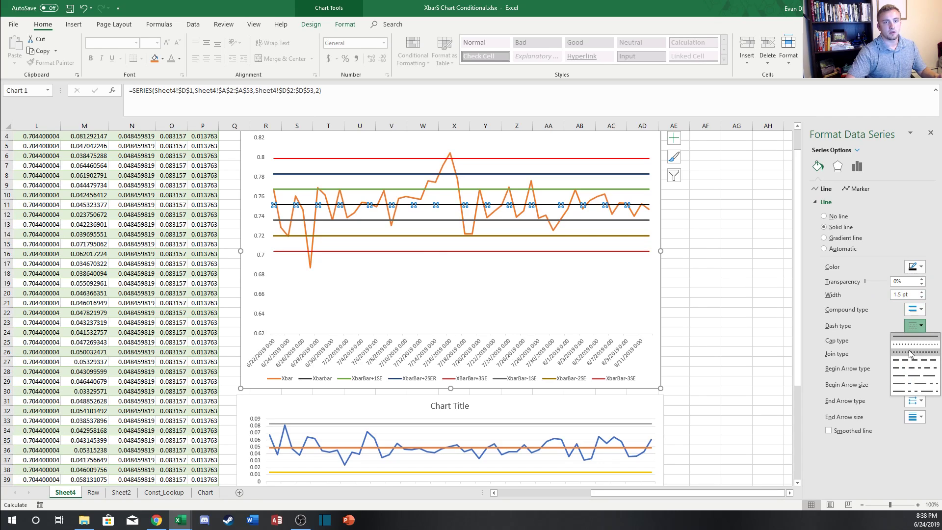
{"action": "left_click", "coordinate": [910, 388]}
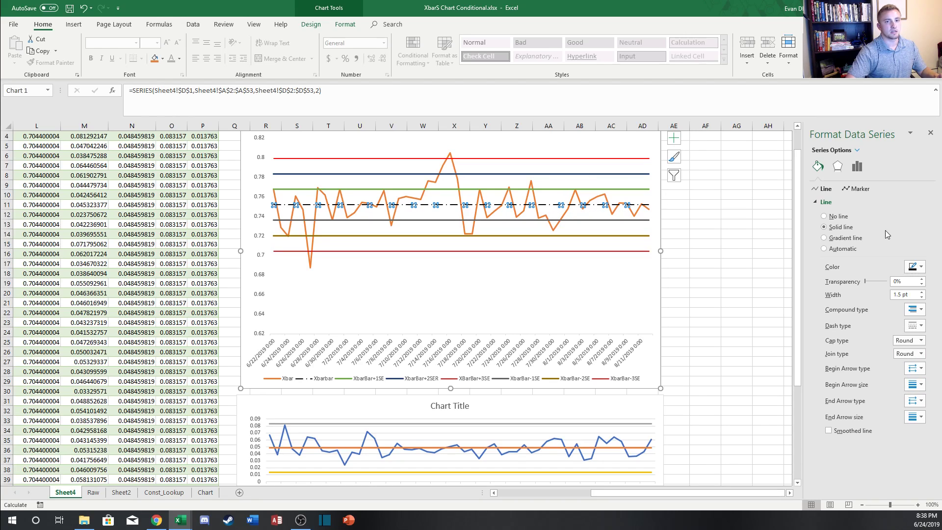
Step: Format the XbarBar+1SE line as a fine-dotted black line, 1 pt wide
{"action": "left_click", "coordinate": [548, 190]}
{"action": "left_click", "coordinate": [916, 325]}
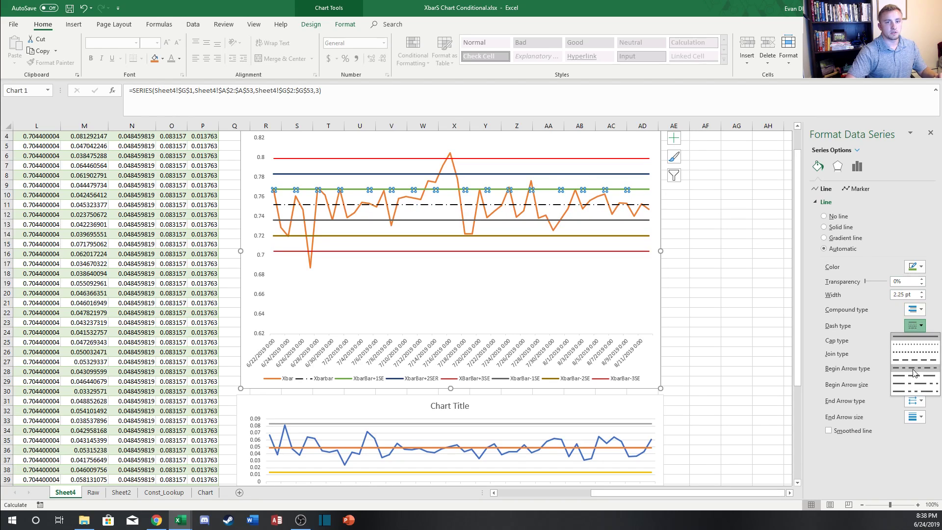
{"action": "left_click", "coordinate": [915, 352]}
{"action": "left_click", "coordinate": [916, 326]}
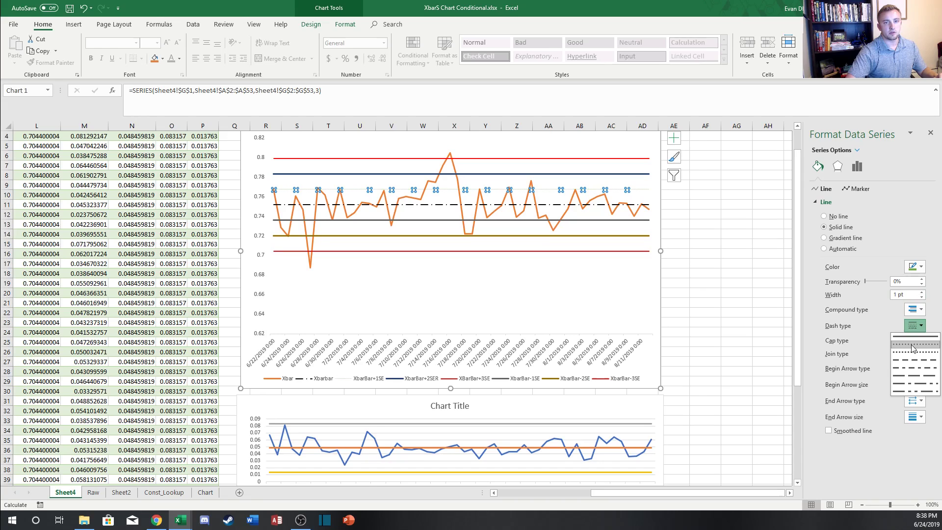
{"action": "left_click", "coordinate": [915, 267]}
{"action": "left_click", "coordinate": [869, 293]}
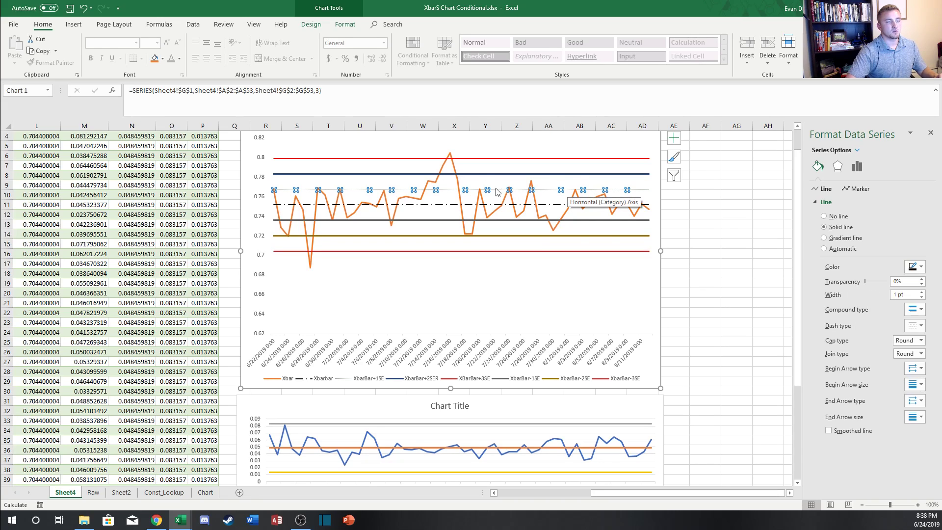
Step: Format the XbarBar+2SER line as a short-dashed black line, 1.5 pt wide
{"action": "left_click", "coordinate": [536, 174]}
{"action": "left_click", "coordinate": [916, 325]}
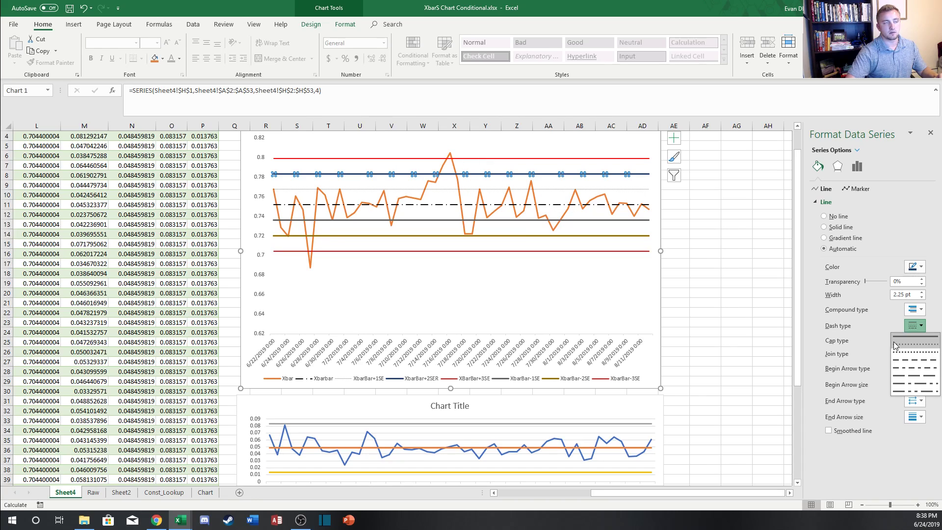
{"action": "left_click", "coordinate": [927, 352]}
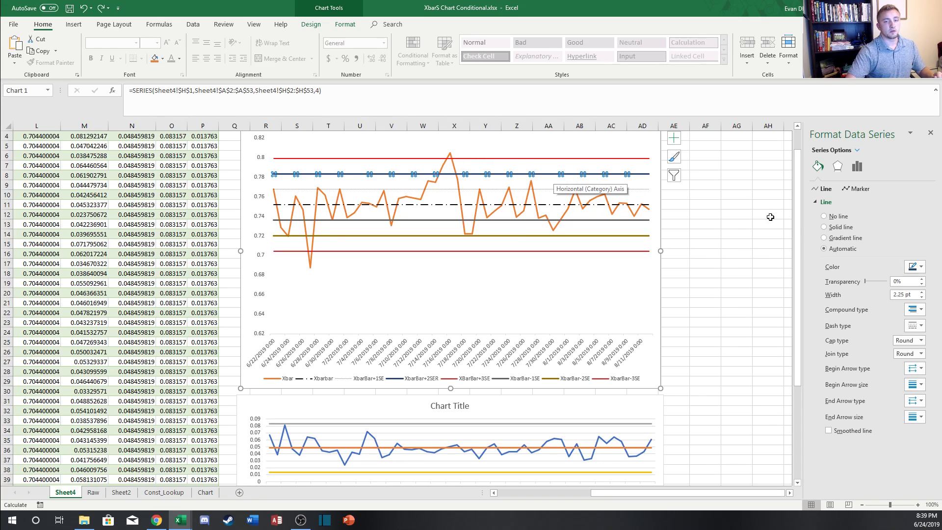
{"action": "left_click", "coordinate": [916, 325]}
{"action": "left_click", "coordinate": [915, 352]}
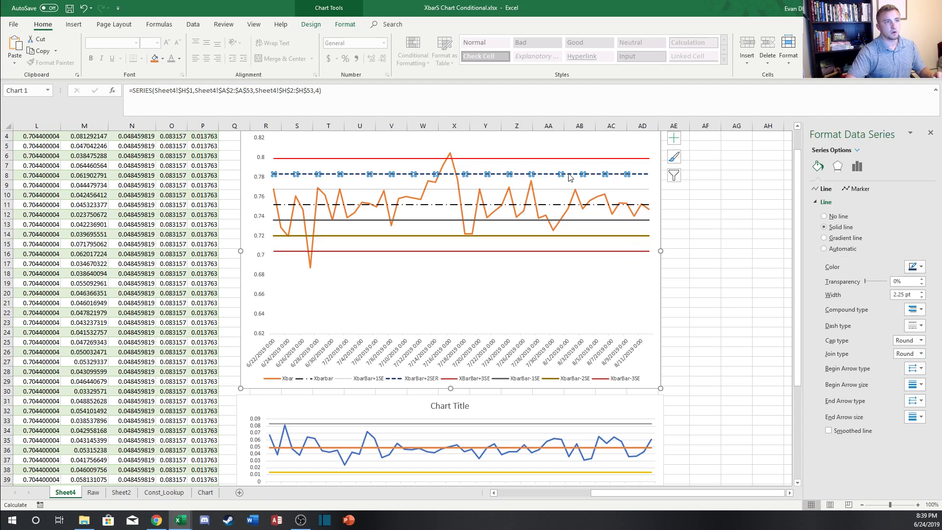
{"action": "left_click", "coordinate": [922, 298]}
{"action": "left_click", "coordinate": [923, 298]}
{"action": "left_click", "coordinate": [922, 298]}
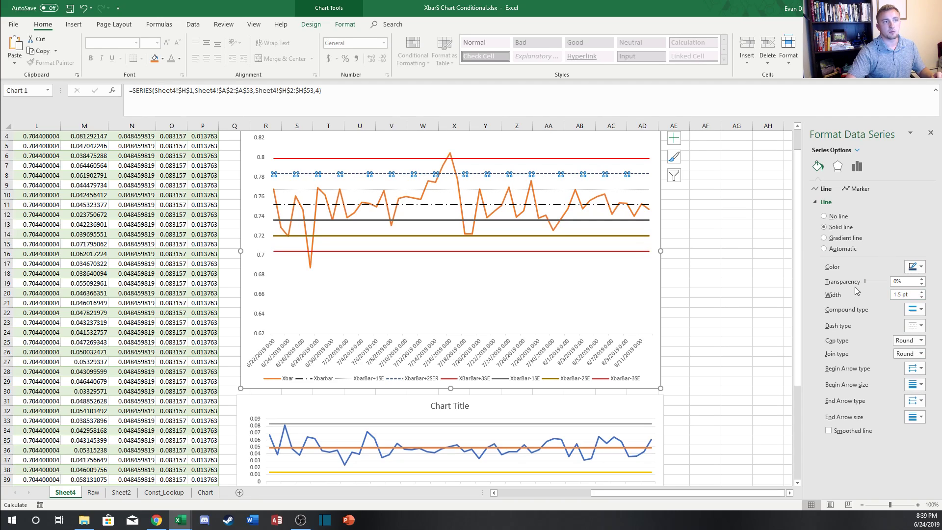
{"action": "left_click", "coordinate": [916, 266]}
{"action": "left_click", "coordinate": [871, 293]}
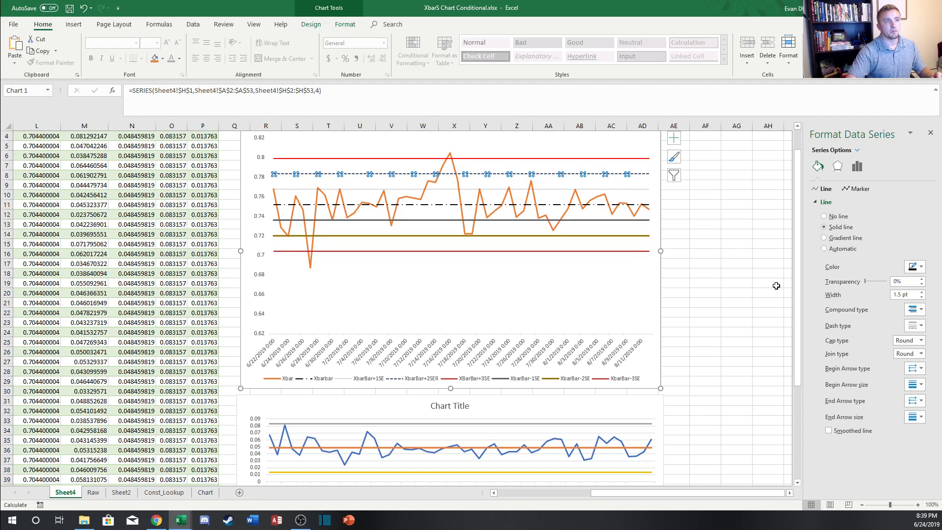
Step: Format the XbarBar-1SE line as a thin, fine-dotted black line matching the XbarBar+1SE line
{"action": "left_click", "coordinate": [608, 220]}
{"action": "left_click", "coordinate": [916, 267]}
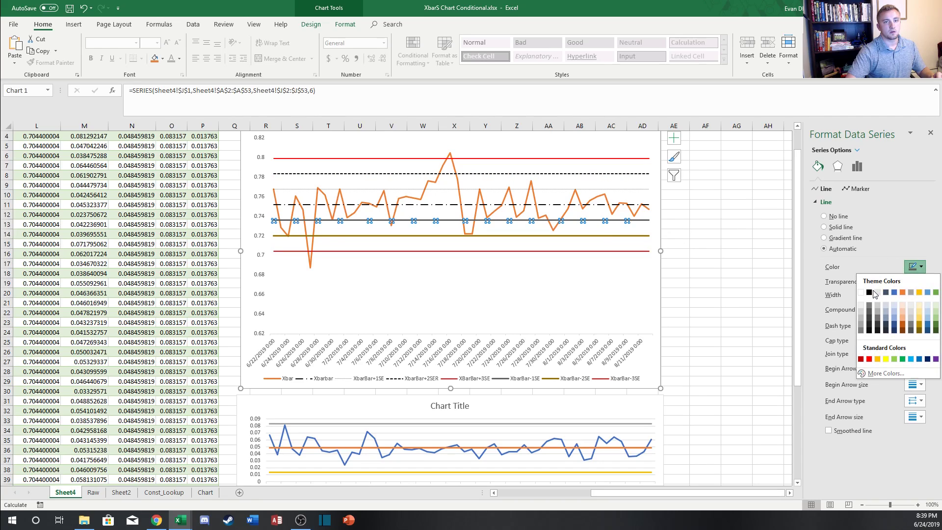
{"action": "left_click", "coordinate": [869, 293]}
{"action": "left_click", "coordinate": [916, 325]}
{"action": "left_click", "coordinate": [914, 348]}
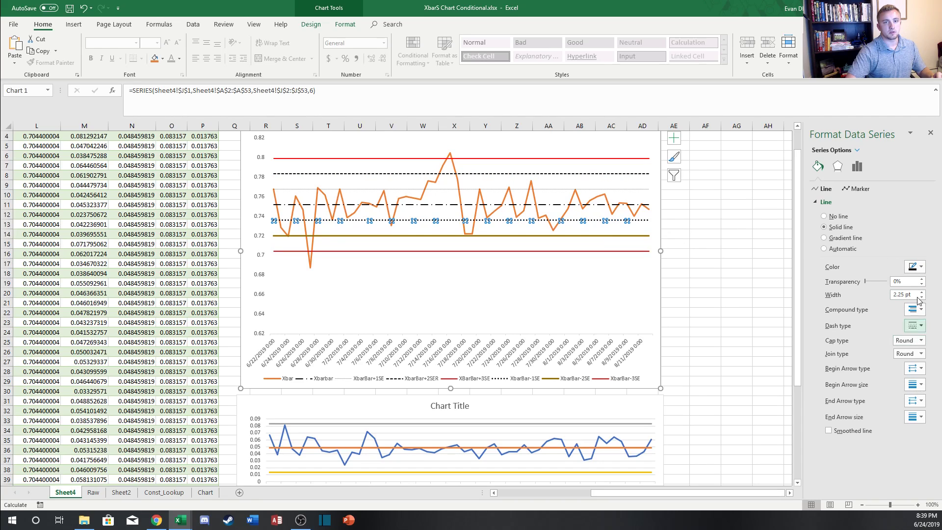
{"action": "left_click", "coordinate": [923, 297]}
{"action": "left_click", "coordinate": [923, 297]}
{"action": "left_click", "coordinate": [922, 297]}
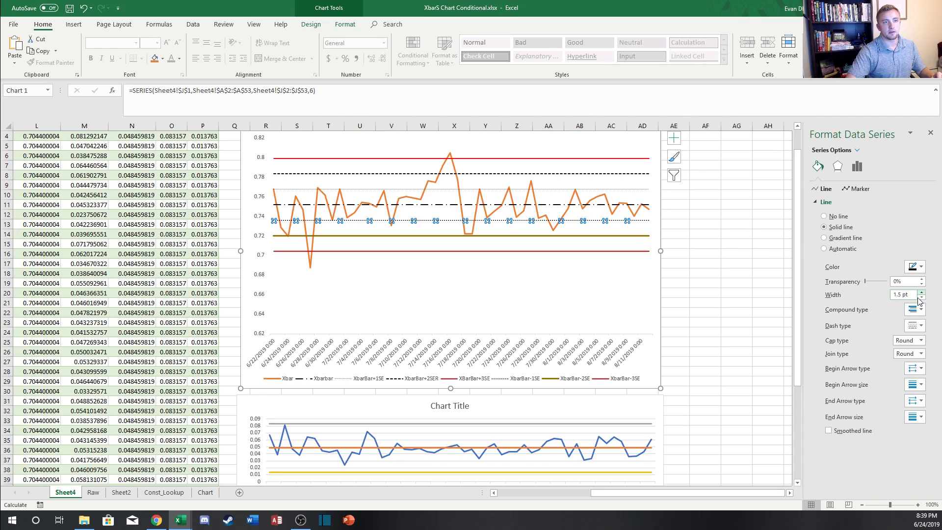
{"action": "left_click", "coordinate": [921, 297]}
{"action": "left_click", "coordinate": [922, 297]}
Step: Format the XbarBar-2SE line as a short-dashed black line, 1.5 pt wide
{"action": "left_click", "coordinate": [607, 238]}
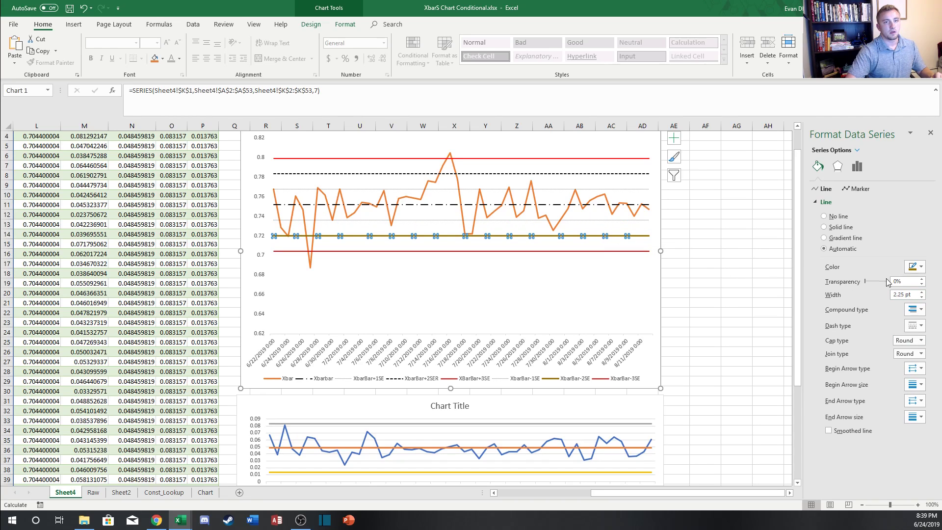
{"action": "left_click", "coordinate": [922, 325]}
{"action": "left_click", "coordinate": [912, 353]}
{"action": "left_click", "coordinate": [921, 323]}
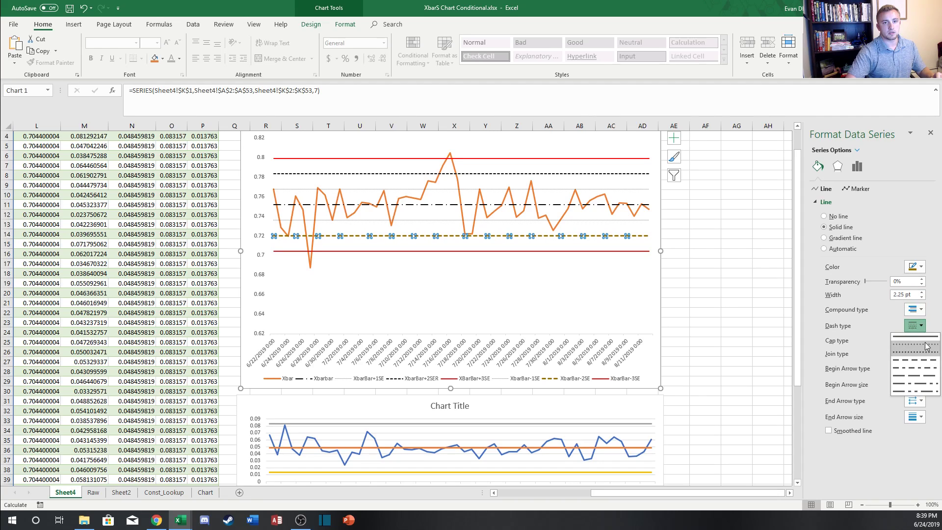
{"action": "left_click", "coordinate": [922, 293]}
{"action": "left_click", "coordinate": [922, 297]}
{"action": "left_click", "coordinate": [922, 298]}
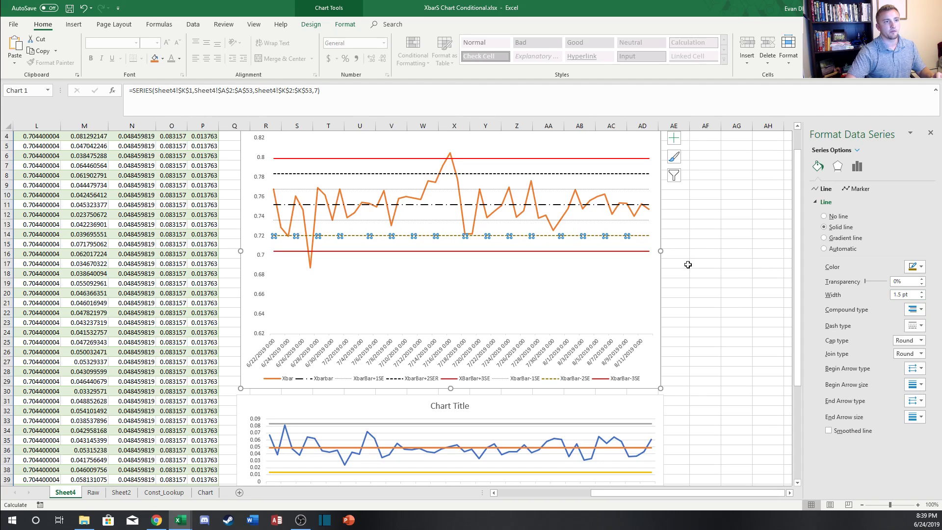
{"action": "left_click", "coordinate": [924, 268]}
{"action": "left_click", "coordinate": [873, 292]}
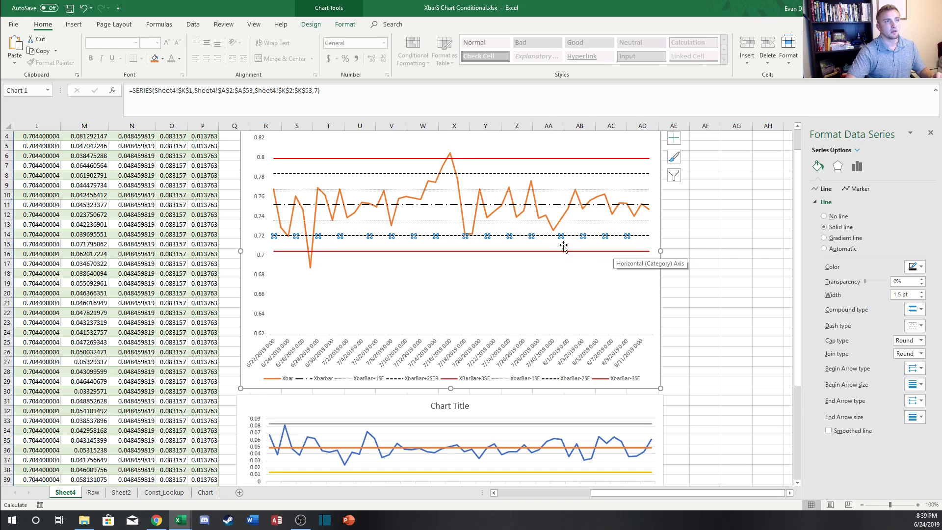
Step: Format the Xbar data series as a solid black line, 0.5 pt wide
{"action": "left_click", "coordinate": [517, 217]}
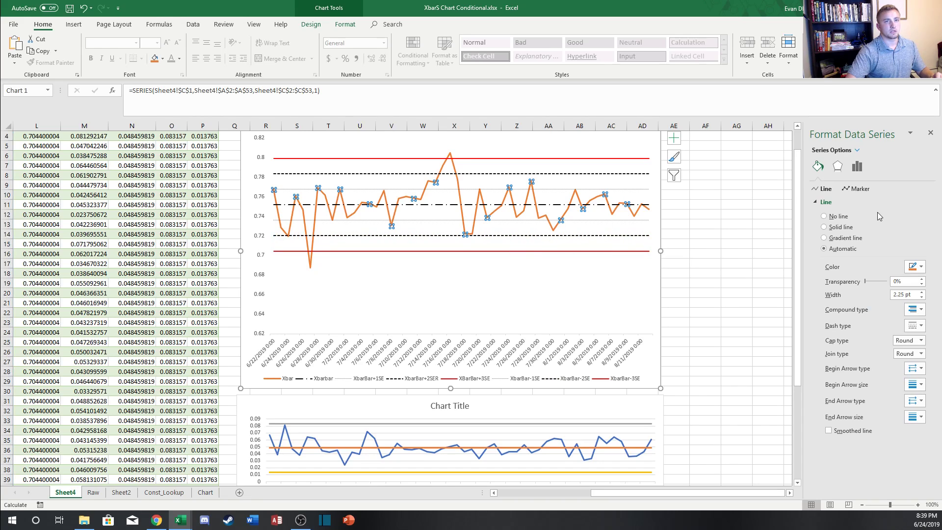
{"action": "left_click", "coordinate": [836, 228]}
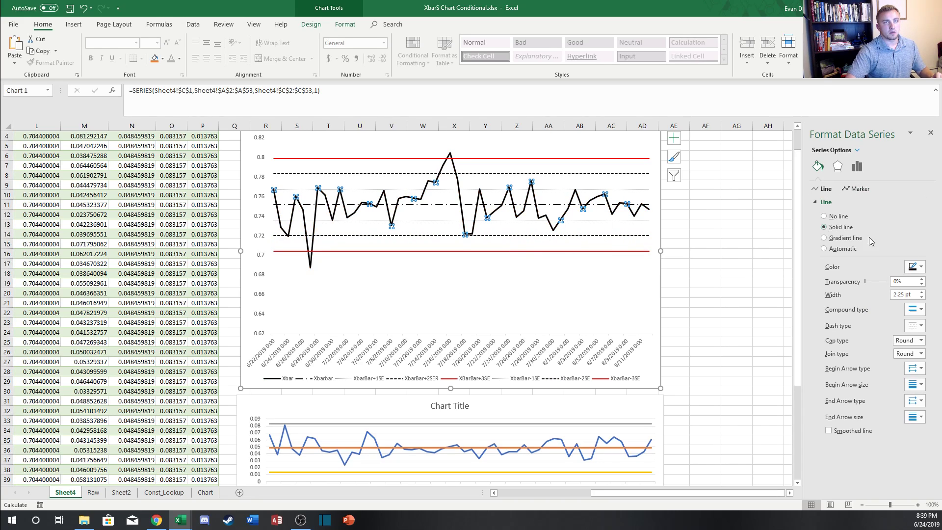
{"action": "left_click", "coordinate": [922, 298]}
{"action": "left_click", "coordinate": [922, 297]}
{"action": "left_click", "coordinate": [922, 298]}
{"action": "left_click", "coordinate": [922, 298]}
{"action": "left_click", "coordinate": [922, 297]}
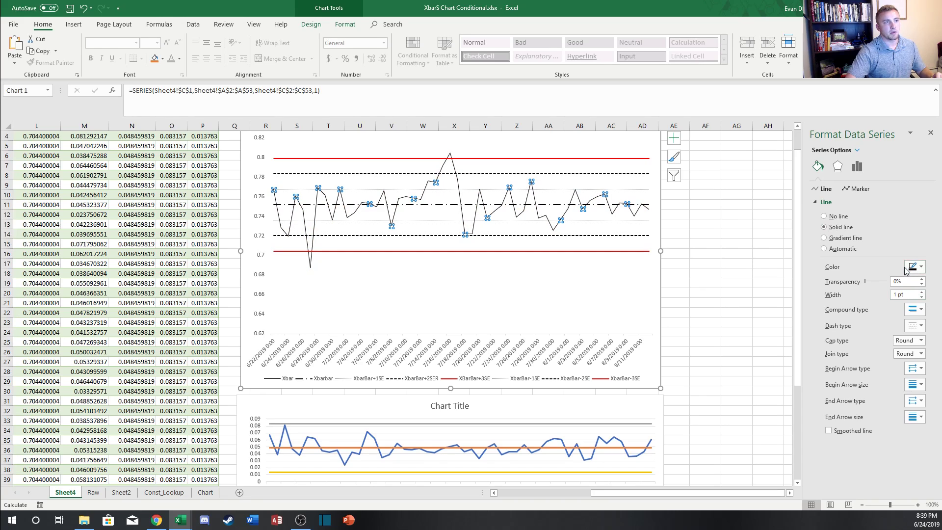
Step: Give the Xbar data series built-in square markers of size 7
{"action": "left_click", "coordinate": [858, 189]}
{"action": "left_click", "coordinate": [834, 225]}
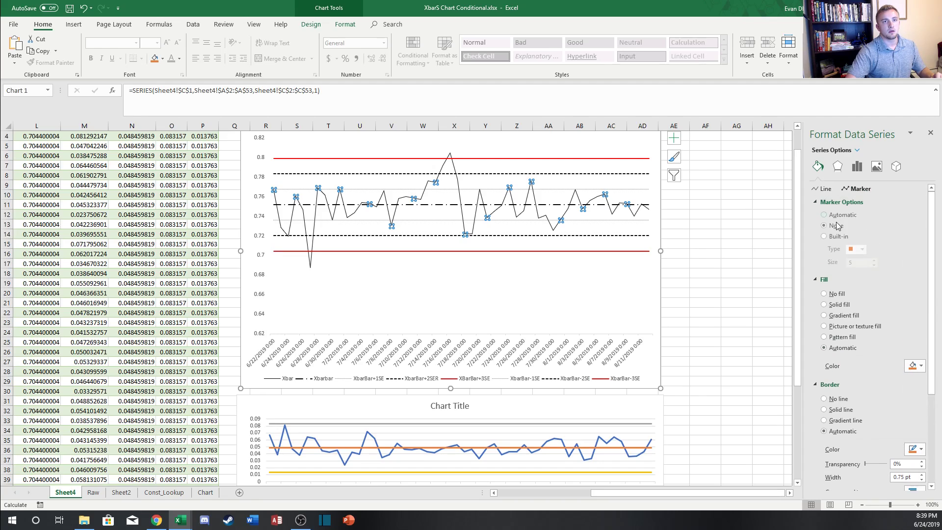
{"action": "left_click", "coordinate": [825, 237]}
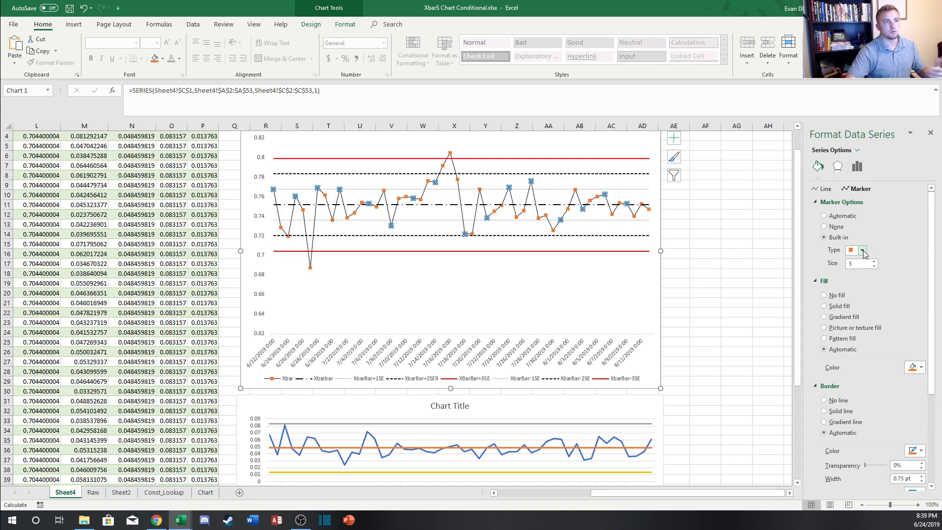
{"action": "left_click", "coordinate": [862, 250]}
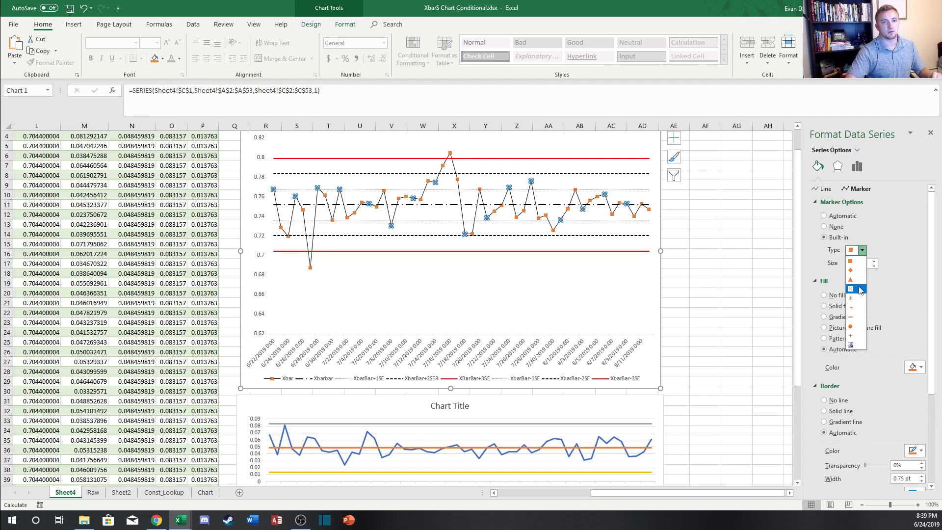
{"action": "left_click", "coordinate": [853, 261]}
{"action": "left_click", "coordinate": [874, 261]}
{"action": "left_click", "coordinate": [875, 261]}
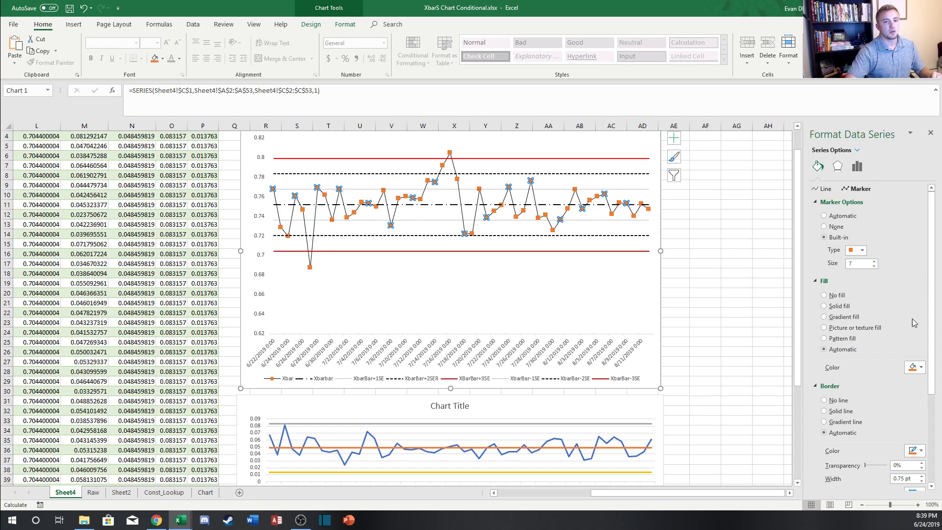
Step: Fill the Xbar series markers with solid black and give them a white border
{"action": "left_click", "coordinate": [920, 368]}
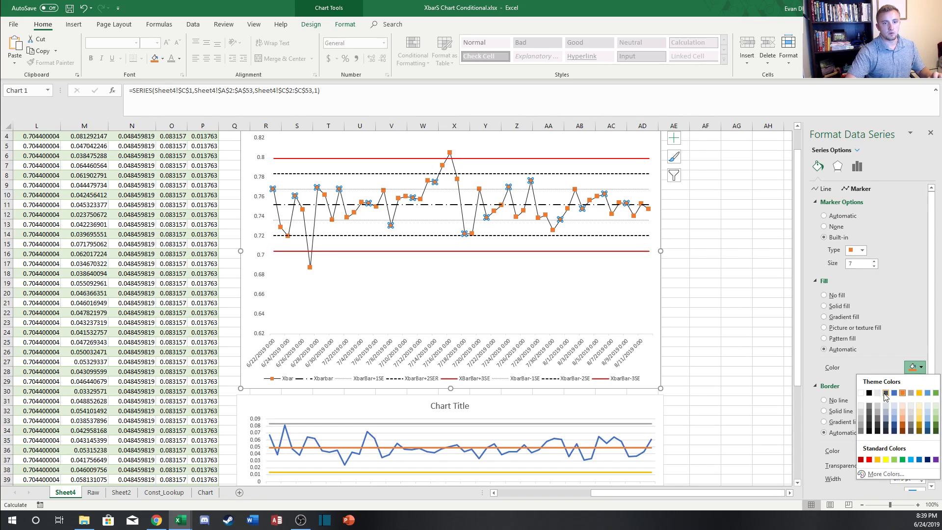
{"action": "left_click", "coordinate": [869, 393]}
{"action": "left_click", "coordinate": [921, 463]}
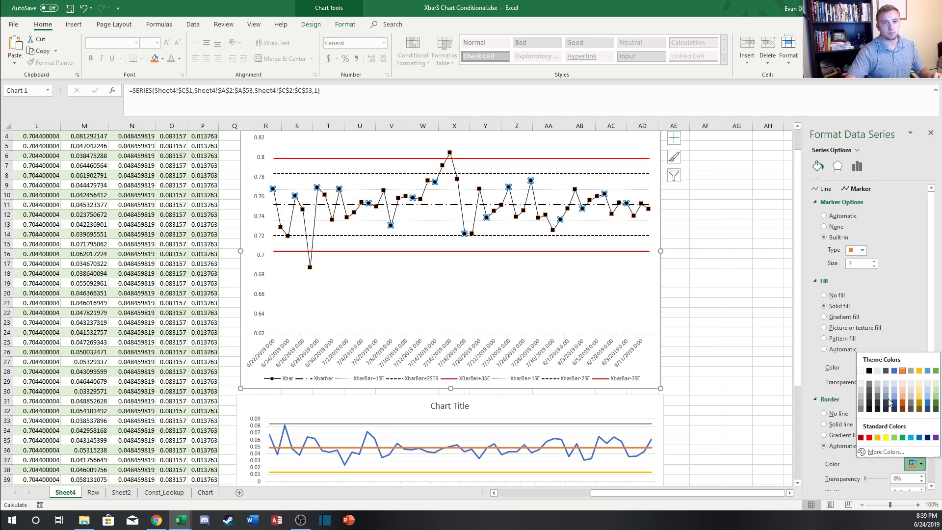
{"action": "left_click", "coordinate": [862, 372]}
{"action": "left_click", "coordinate": [688, 228]}
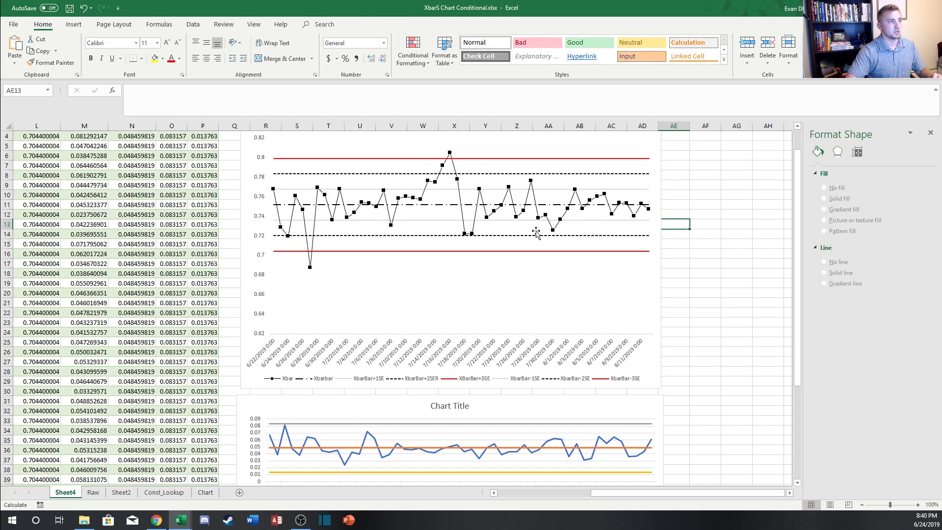
{"action": "left_click", "coordinate": [743, 175]}
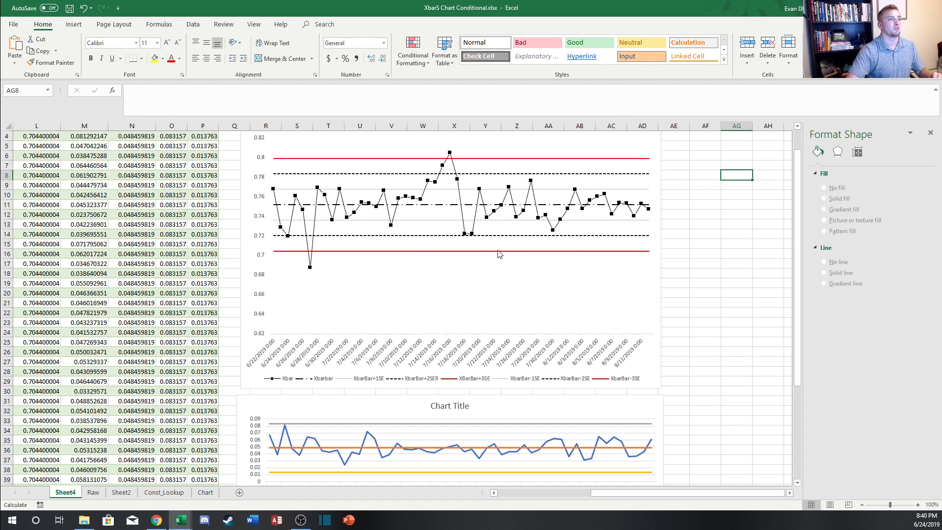
Step: Title the standard deviation chart below the Xbar chart "S Chart"
{"action": "scroll", "coordinate": [501, 254], "scroll_direction": "down", "scroll_amount": 3}
{"action": "scroll", "coordinate": [498, 250], "scroll_direction": "up", "scroll_amount": 4}
{"action": "left_click", "coordinate": [495, 236]}
{"action": "scroll", "coordinate": [496, 235], "scroll_direction": "down", "scroll_amount": 5}
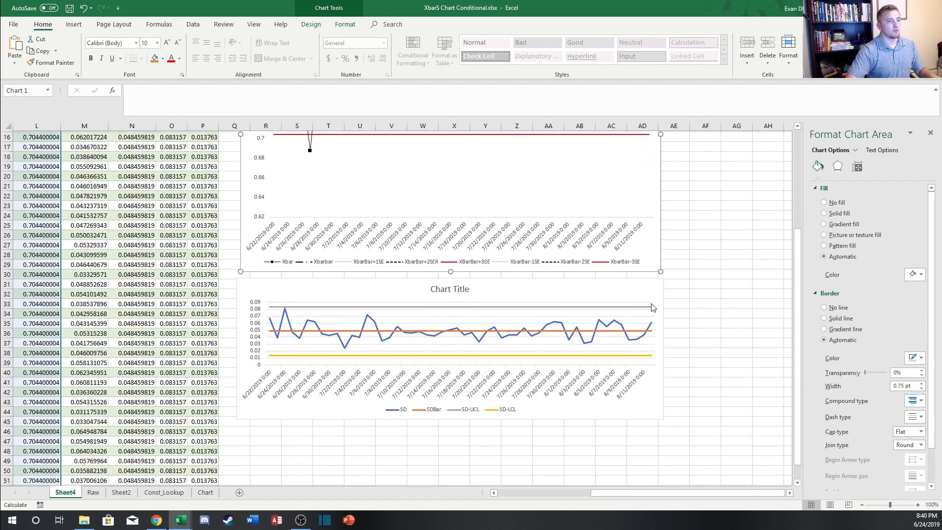
{"action": "left_click", "coordinate": [447, 299]}
{"action": "left_click", "coordinate": [446, 289]}
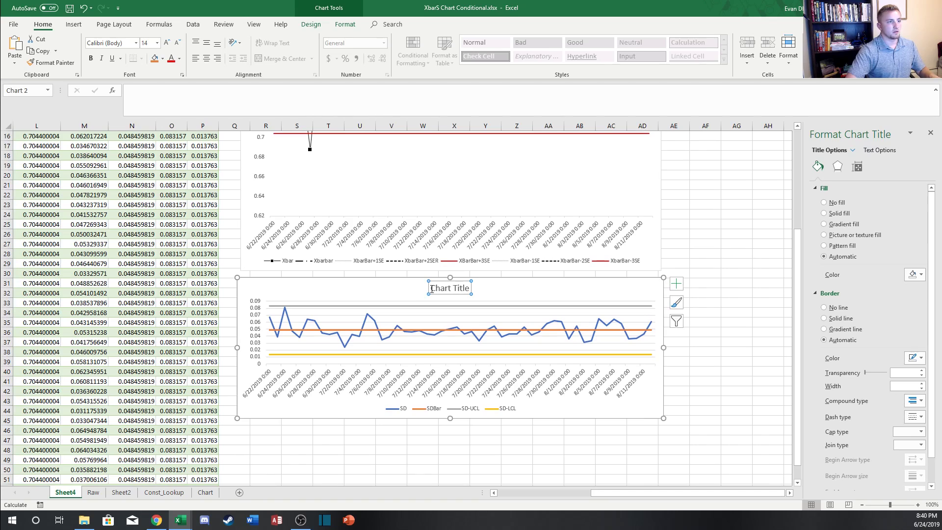
{"action": "triple_click", "coordinate": [432, 288]}
{"action": "type", "text": "S Chart"}
Step: Format the SD-UCL line in the S Chart as a solid red line, 1.5 pt wide
{"action": "left_click", "coordinate": [543, 305]}
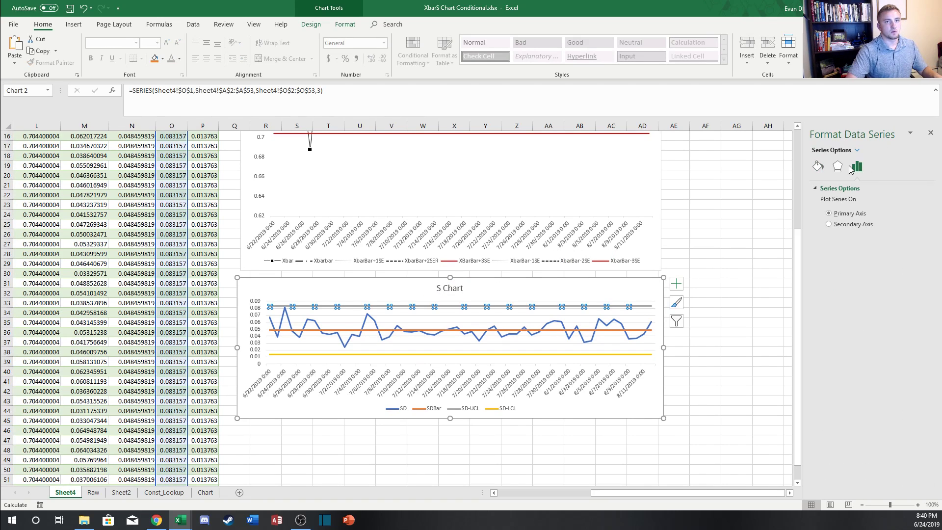
{"action": "left_click", "coordinate": [818, 166]}
{"action": "left_click", "coordinate": [826, 202]}
{"action": "left_click", "coordinate": [916, 266]}
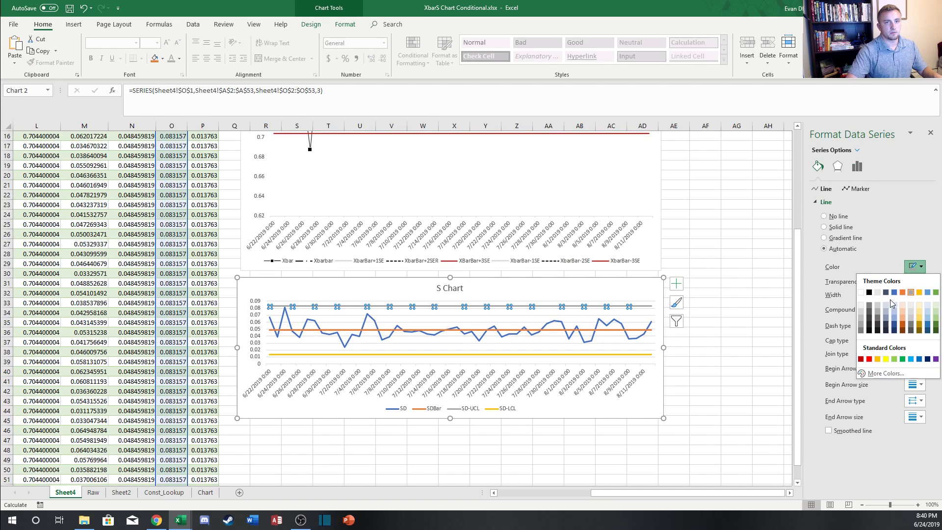
{"action": "left_click", "coordinate": [868, 358]}
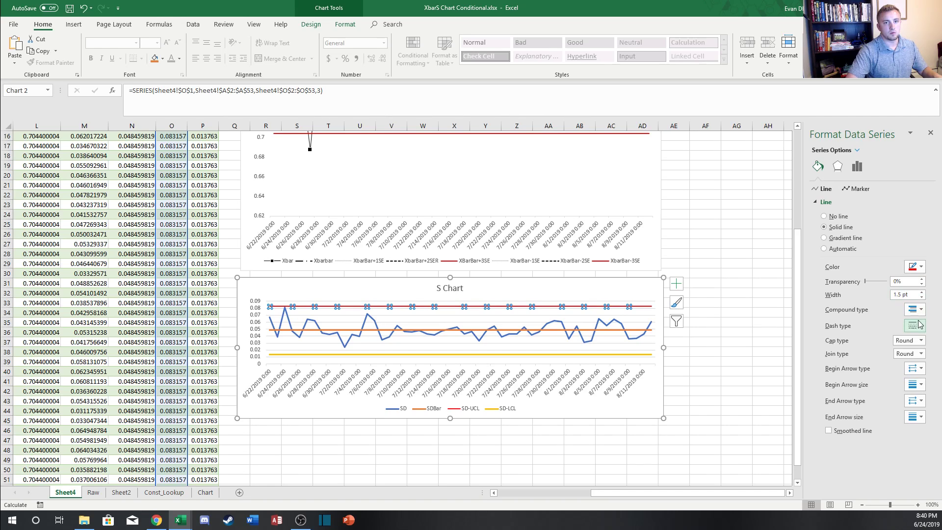
Step: Format the SD-LCL line as a solid red line, thinned to match the SD-UCL line
{"action": "left_click", "coordinate": [632, 354]}
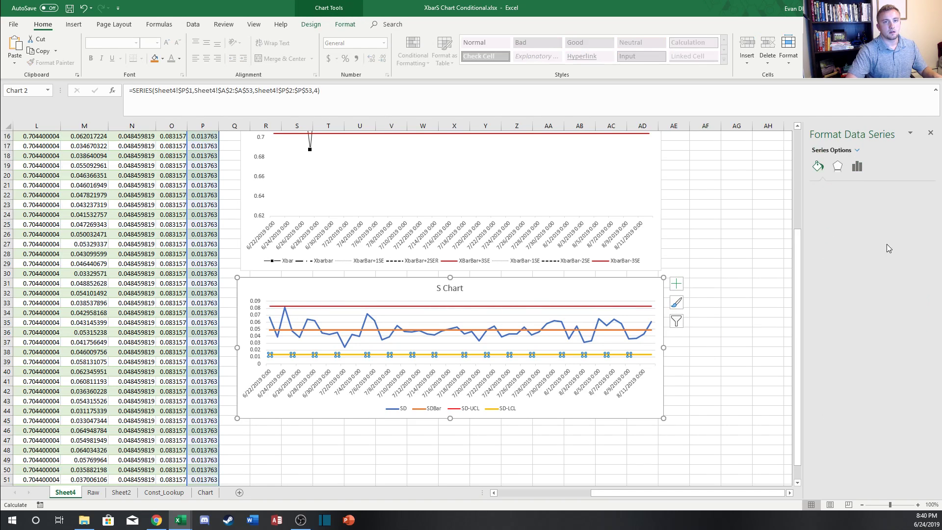
{"action": "left_click", "coordinate": [915, 266]}
{"action": "left_click", "coordinate": [868, 359]}
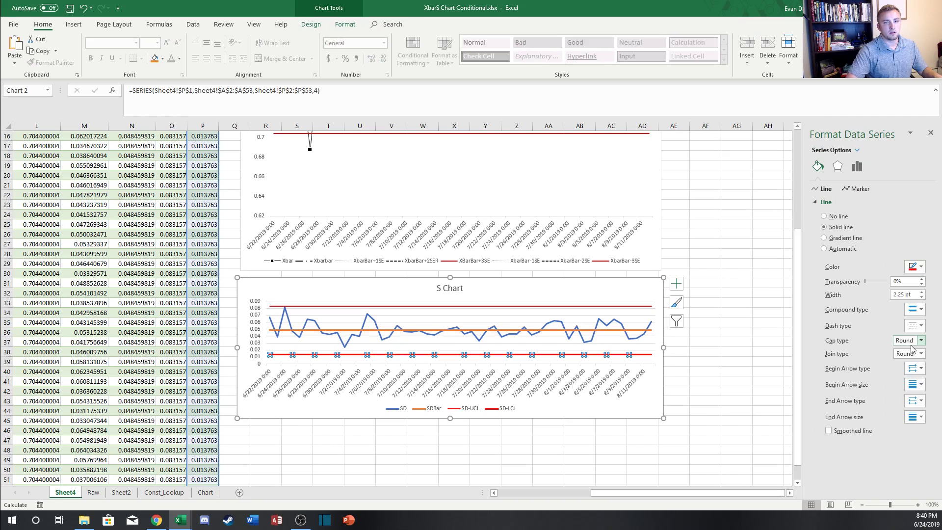
{"action": "left_click", "coordinate": [922, 297]}
{"action": "left_click", "coordinate": [921, 297]}
{"action": "left_click", "coordinate": [922, 297]}
Step: Format the SDBar center line as a black dash-dot line, 1.5 pt wide
{"action": "left_click", "coordinate": [589, 330]}
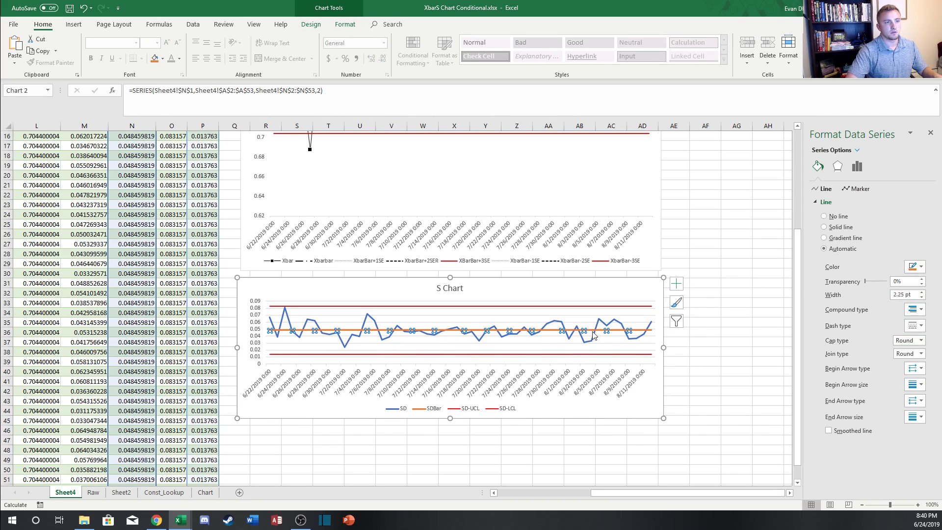
{"action": "left_click", "coordinate": [921, 297]}
{"action": "left_click", "coordinate": [921, 297]}
{"action": "left_click", "coordinate": [922, 298]}
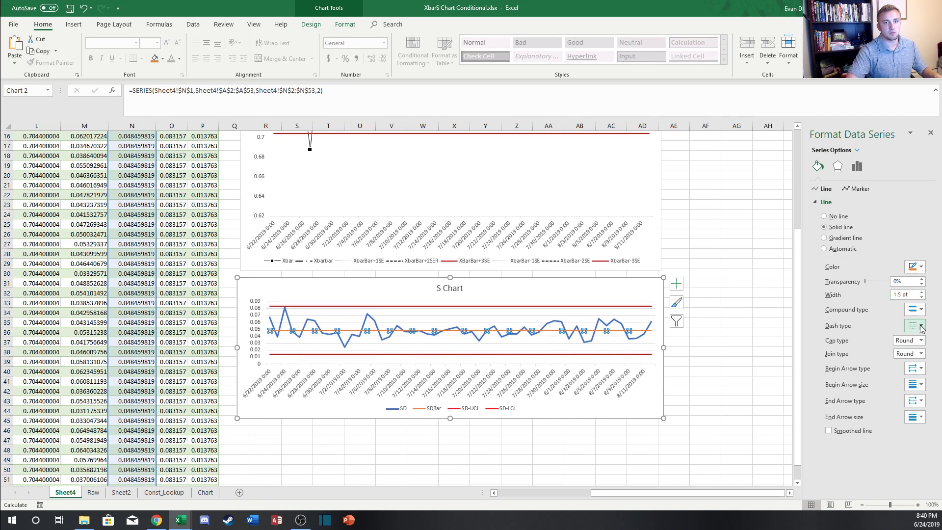
{"action": "left_click", "coordinate": [921, 326]}
{"action": "left_click", "coordinate": [914, 379]}
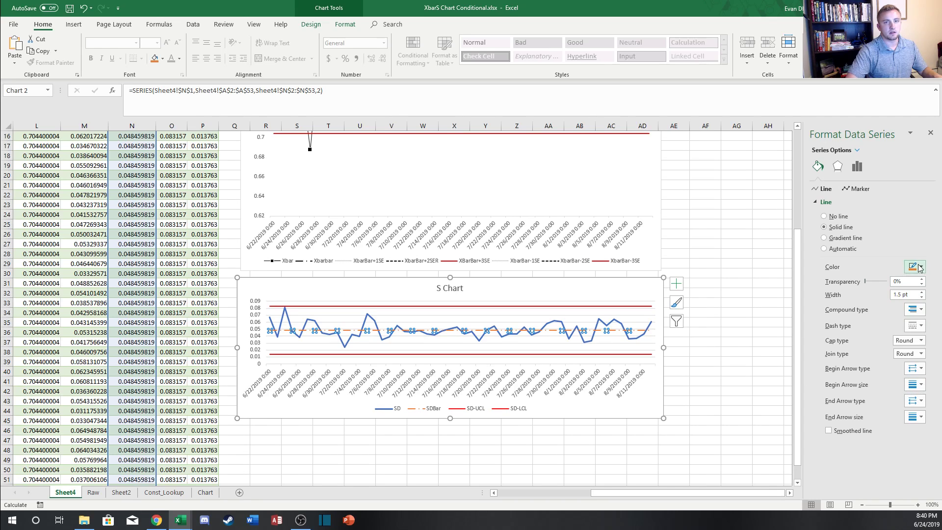
{"action": "left_click", "coordinate": [918, 266]}
{"action": "left_click", "coordinate": [869, 292]}
Step: Give the SD data series built-in square markers of size 7
{"action": "left_click", "coordinate": [614, 319]}
{"action": "left_click", "coordinate": [855, 189]}
{"action": "left_click", "coordinate": [842, 202]}
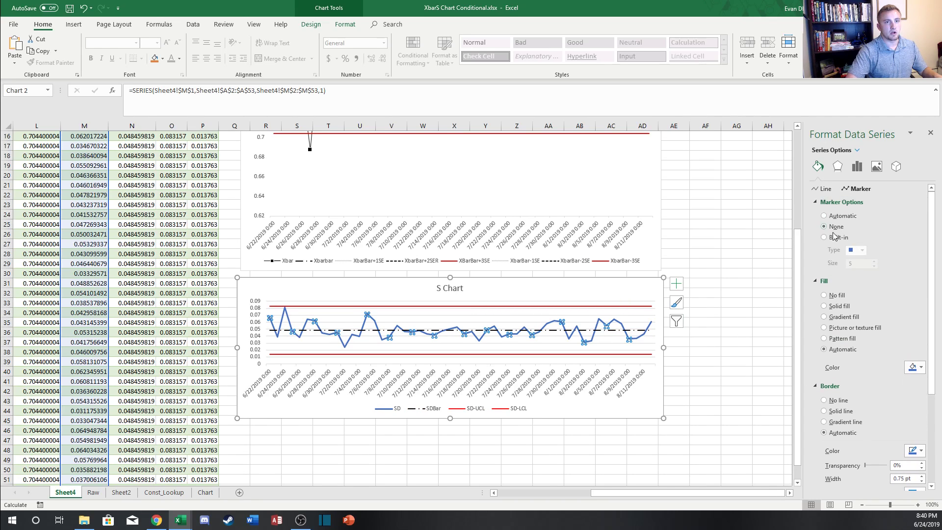
{"action": "left_click", "coordinate": [834, 237]}
{"action": "left_click", "coordinate": [862, 250]}
{"action": "double_click", "coordinate": [874, 261]}
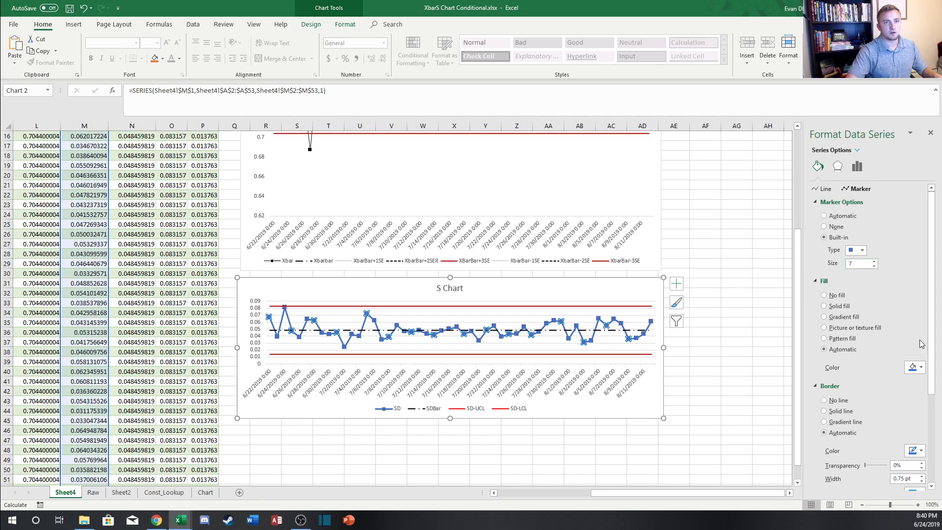
Step: Fill the SD series markers with solid black and give them a white border
{"action": "left_click", "coordinate": [918, 367]}
{"action": "left_click", "coordinate": [869, 392]}
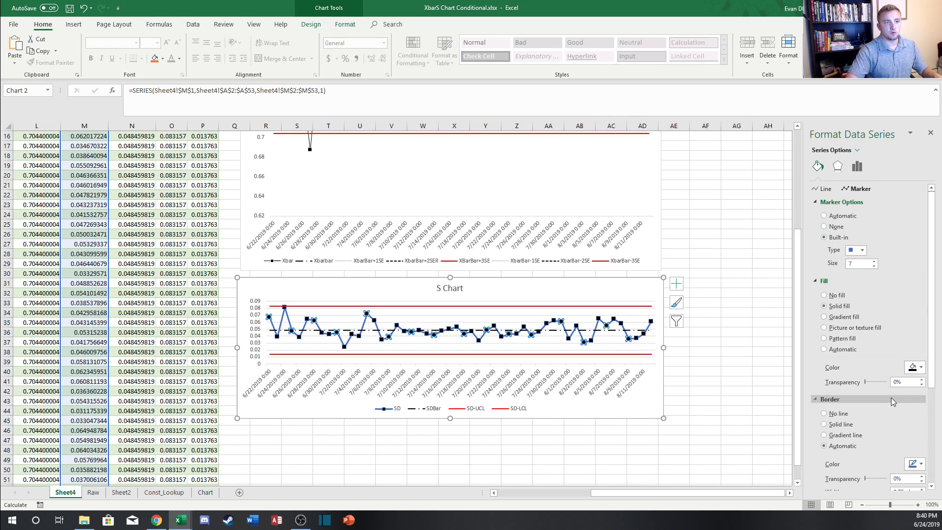
{"action": "left_click", "coordinate": [918, 367]}
{"action": "left_click", "coordinate": [863, 371]}
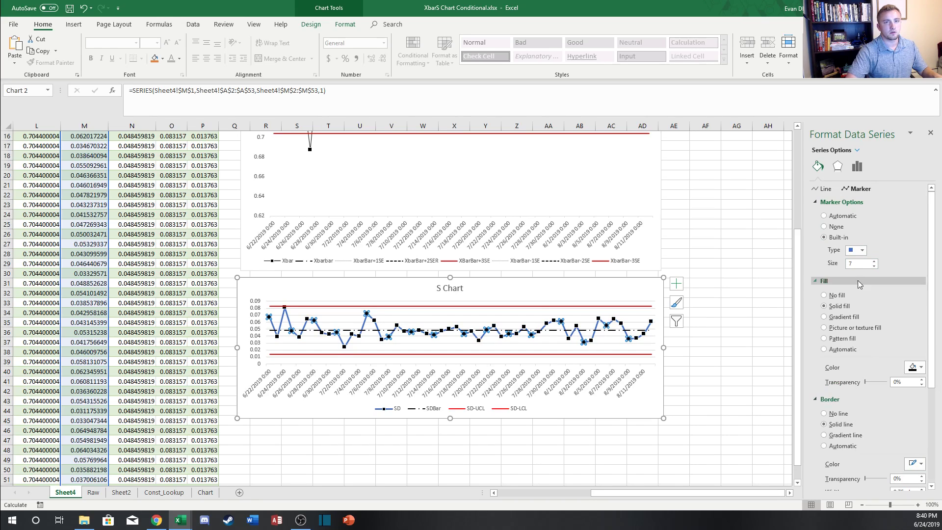
Step: Format the connecting line of the SD data series as a solid black line, 0.5 pt wide
{"action": "left_click", "coordinate": [824, 189]}
{"action": "left_click", "coordinate": [835, 228]}
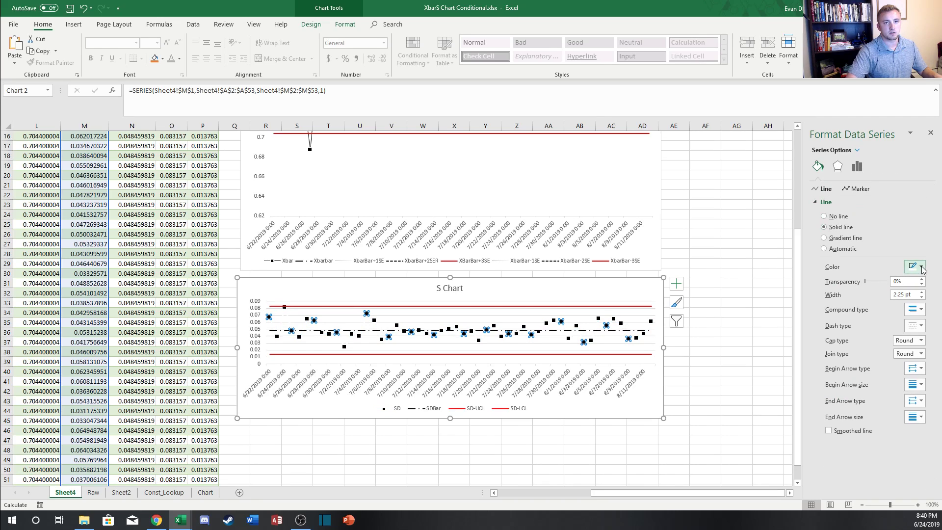
{"action": "left_click", "coordinate": [916, 266]}
{"action": "left_click", "coordinate": [870, 293]}
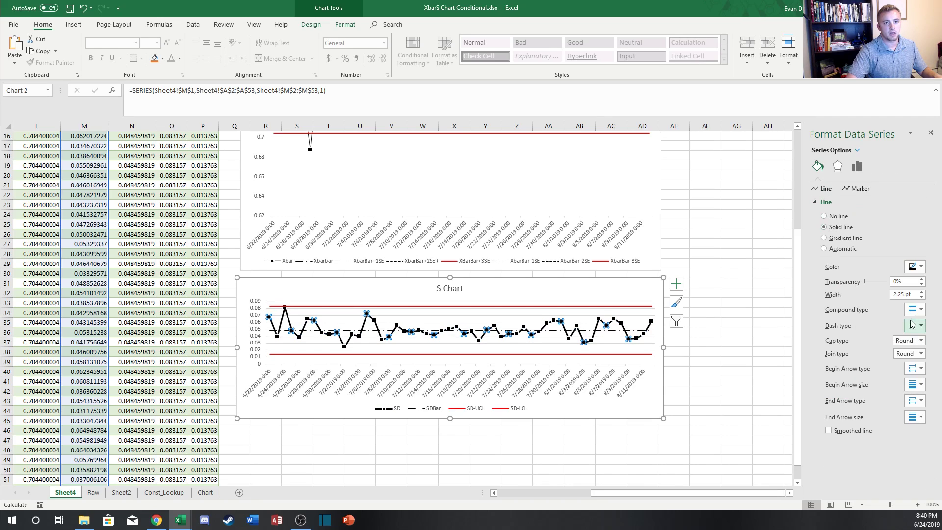
{"action": "left_click", "coordinate": [922, 297]}
{"action": "left_click", "coordinate": [921, 297]}
{"action": "left_click", "coordinate": [922, 298]}
{"action": "left_click", "coordinate": [921, 298]}
{"action": "left_click", "coordinate": [922, 298]}
{"action": "left_click", "coordinate": [921, 297]}
{"action": "left_click", "coordinate": [922, 298]}
{"action": "left_click", "coordinate": [736, 254]}
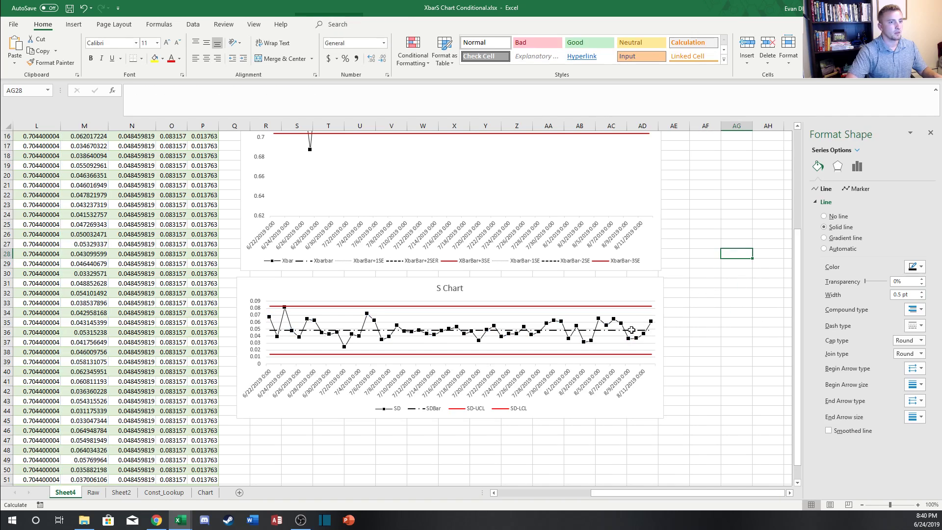
{"action": "scroll", "coordinate": [321, 329], "scroll_direction": "up", "scroll_amount": 5}
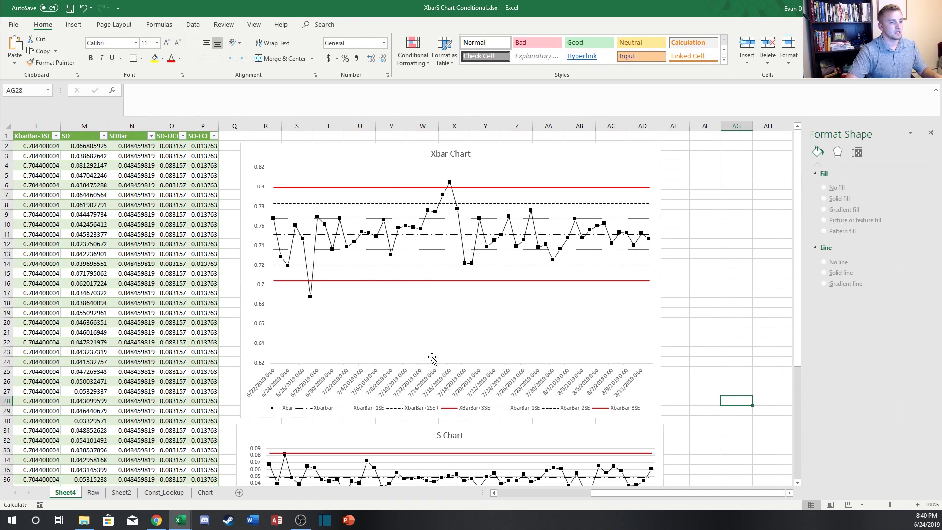
{"action": "scroll", "coordinate": [431, 358], "scroll_direction": "down", "scroll_amount": 4}
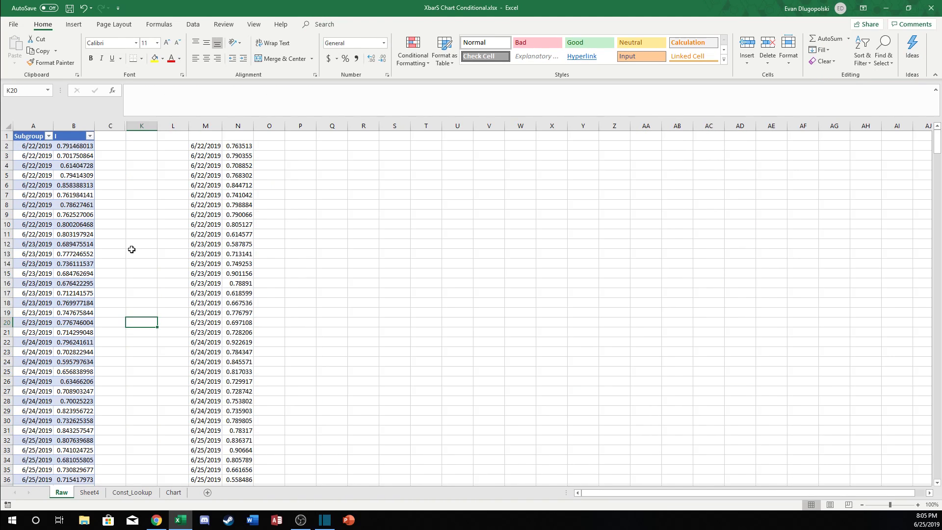
Step: Delete all rows of the Subgroup table on the Raw sheet from row 3 down, keeping only the first data row
{"action": "left_click", "coordinate": [48, 157]}
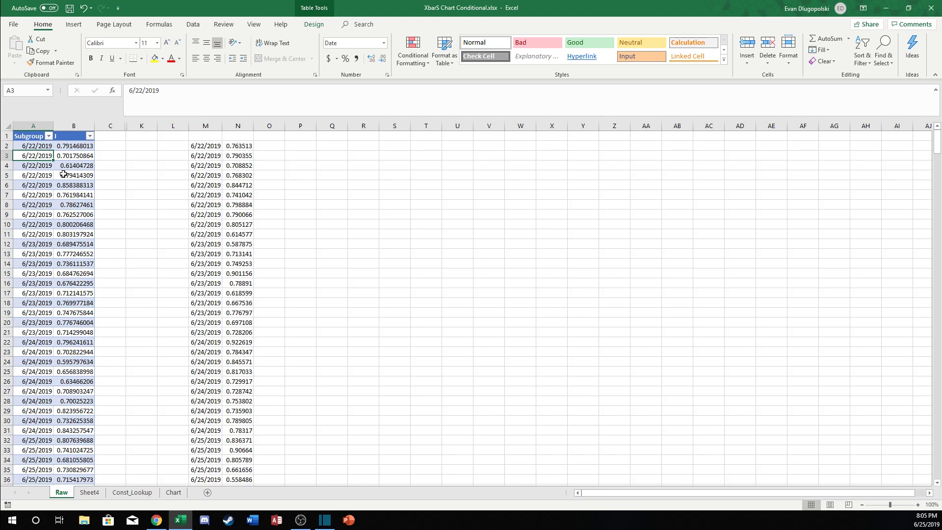
{"action": "key", "text": "shift+Right"}
{"action": "key", "text": "ctrl+shift+Down"}
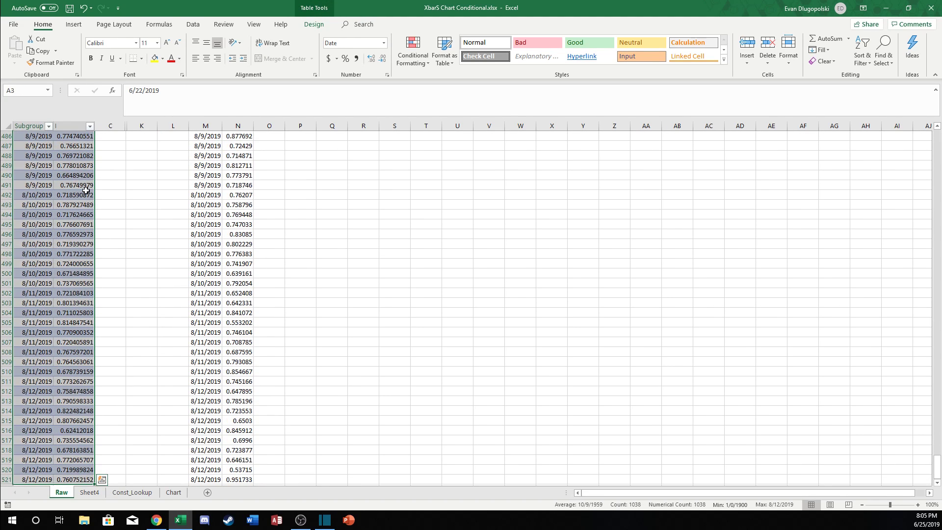
{"action": "right_click", "coordinate": [70, 181]}
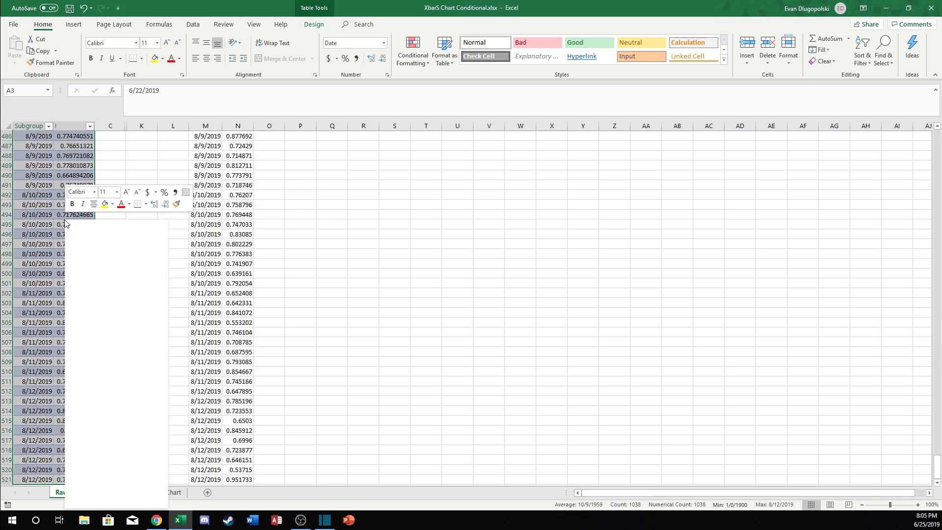
{"action": "mouse_move", "coordinate": [95, 343]}
{"action": "left_click", "coordinate": [196, 357]}
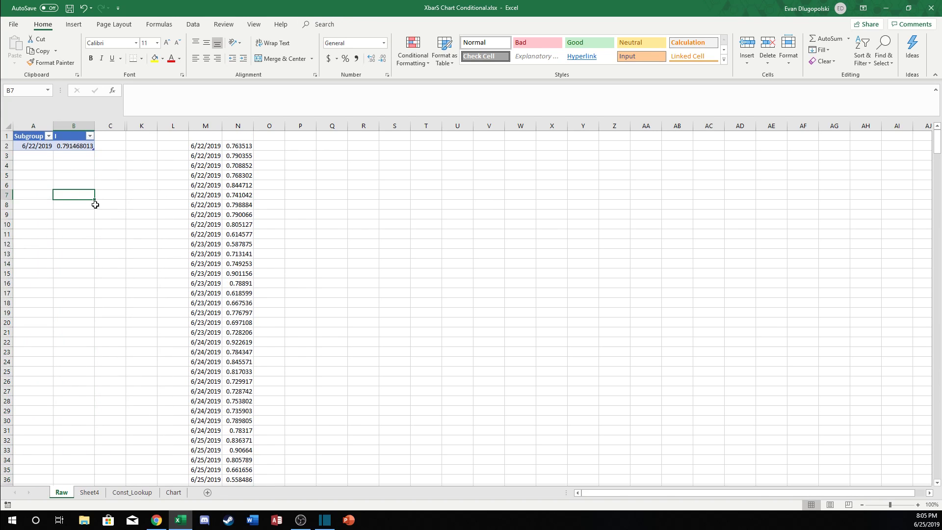
Step: Refresh all queries and check the summary table and charts on Sheet4
{"action": "key", "text": "ctrl+Page_Down"}
{"action": "left_click", "coordinate": [210, 192]}
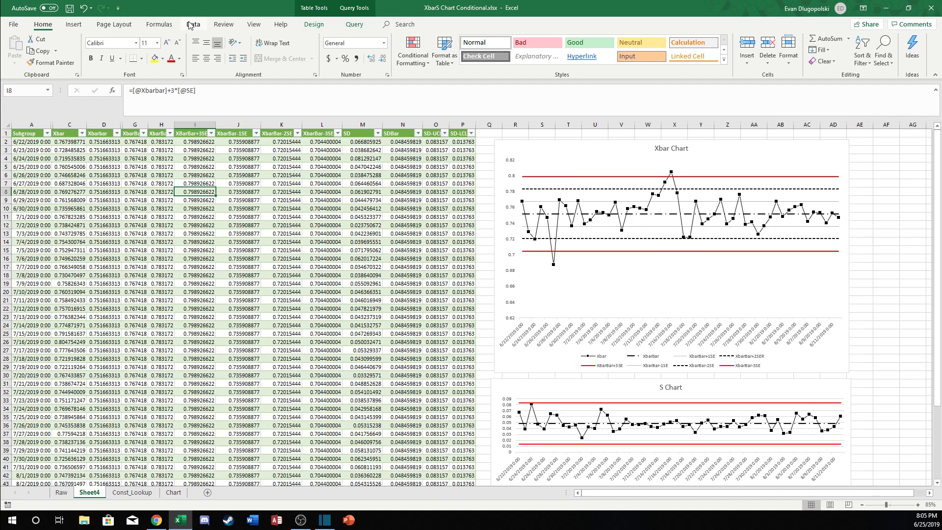
{"action": "left_click", "coordinate": [192, 24]}
{"action": "left_click", "coordinate": [185, 49]}
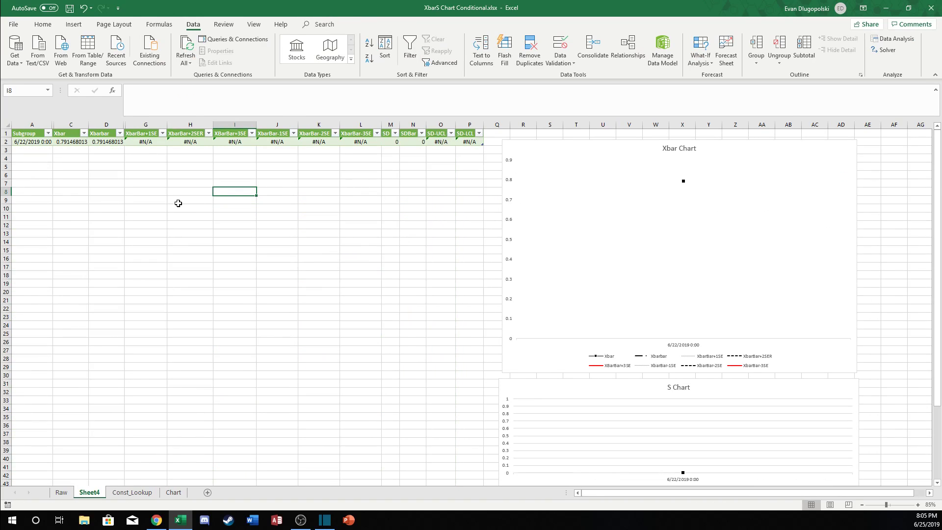
Step: Copy all dates and measurements in columns M and N of the Raw sheet, from row 2 down, into the Subgroup table starting at A2
{"action": "left_click", "coordinate": [62, 492]}
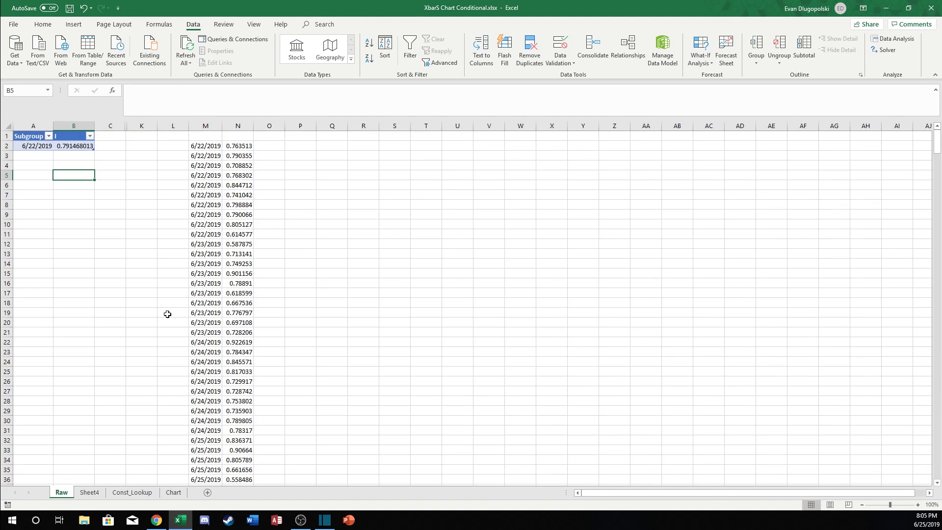
{"action": "left_click", "coordinate": [211, 143]}
{"action": "key", "text": "ctrl+shift+Right"}
{"action": "key", "text": "ctrl+shift+Down"}
{"action": "key", "text": "ctrl+c"}
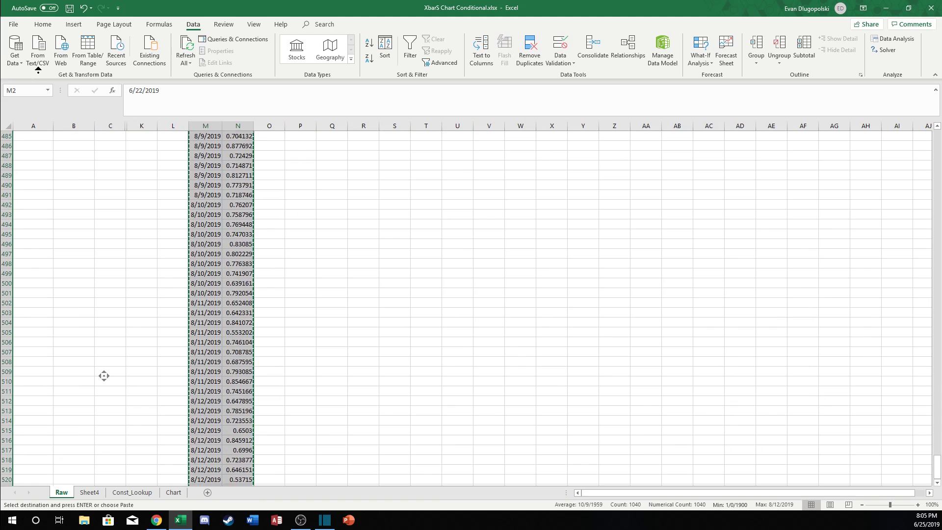
{"action": "scroll", "coordinate": [104, 376], "scroll_direction": "up", "scroll_amount": 20}
{"action": "right_click", "coordinate": [37, 146]}
{"action": "left_click", "coordinate": [73, 198]}
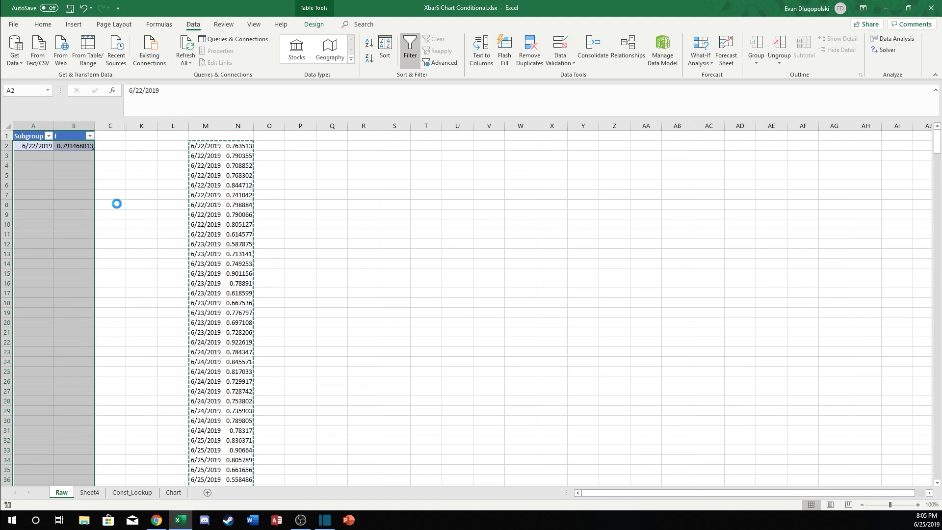
{"action": "left_click", "coordinate": [153, 166]}
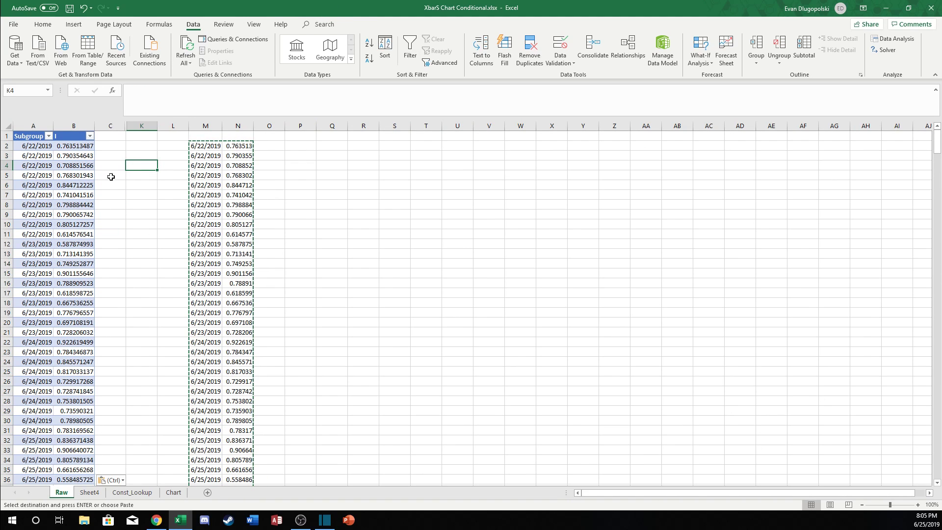
{"action": "left_click_drag", "start_coordinate": [28, 146], "coordinate": [73, 146]}
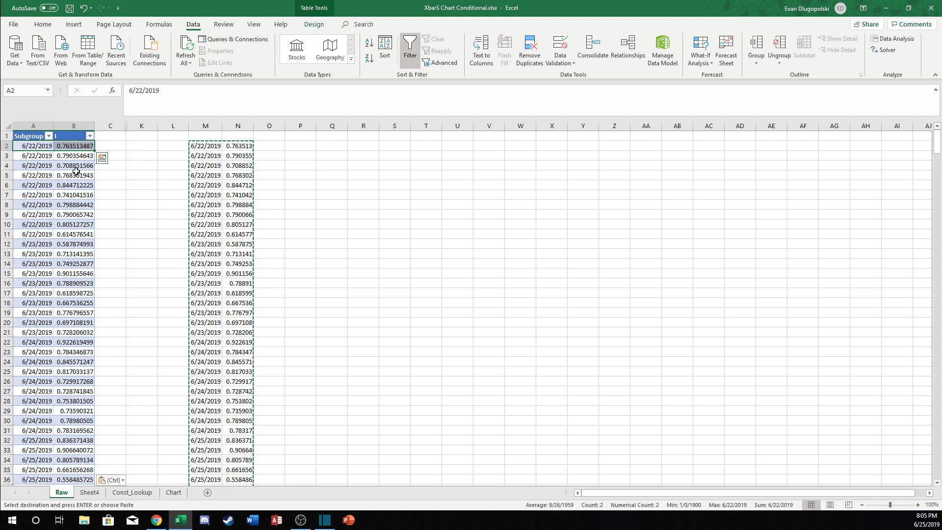
Step: Refresh all queries so the Sheet4 summary table and both control charts use the newly pasted raw data
{"action": "left_click", "coordinate": [89, 492]}
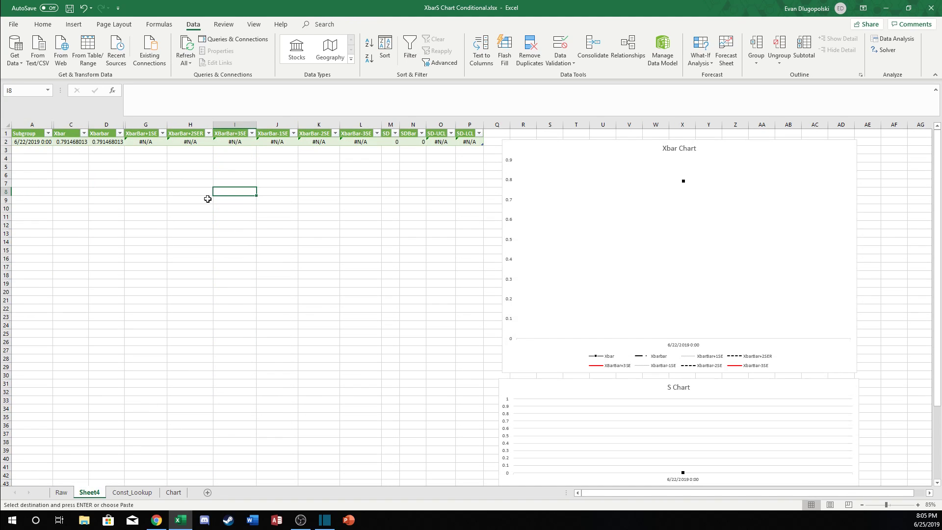
{"action": "left_click", "coordinate": [208, 199]}
{"action": "left_click", "coordinate": [186, 48]}
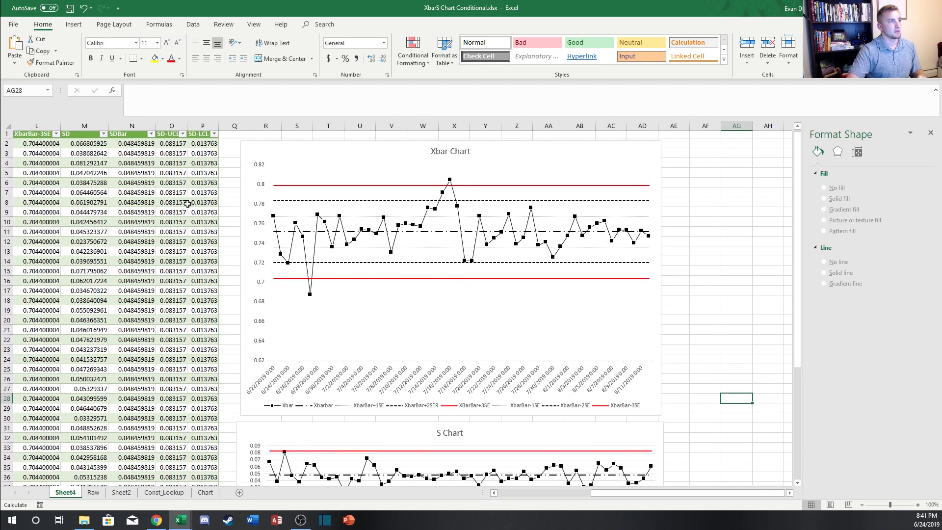
{"action": "scroll", "coordinate": [192, 204], "scroll_direction": "up", "scroll_amount": 1}
{"action": "left_click", "coordinate": [232, 136]}
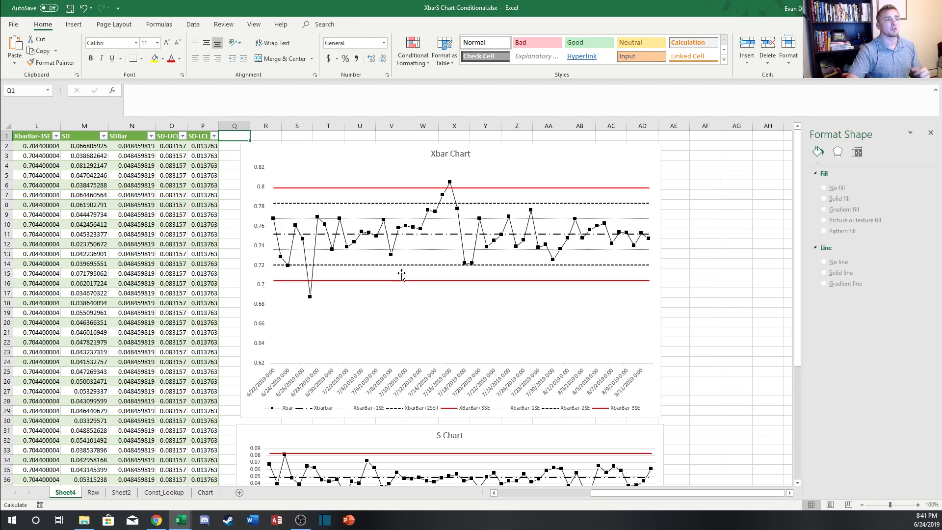